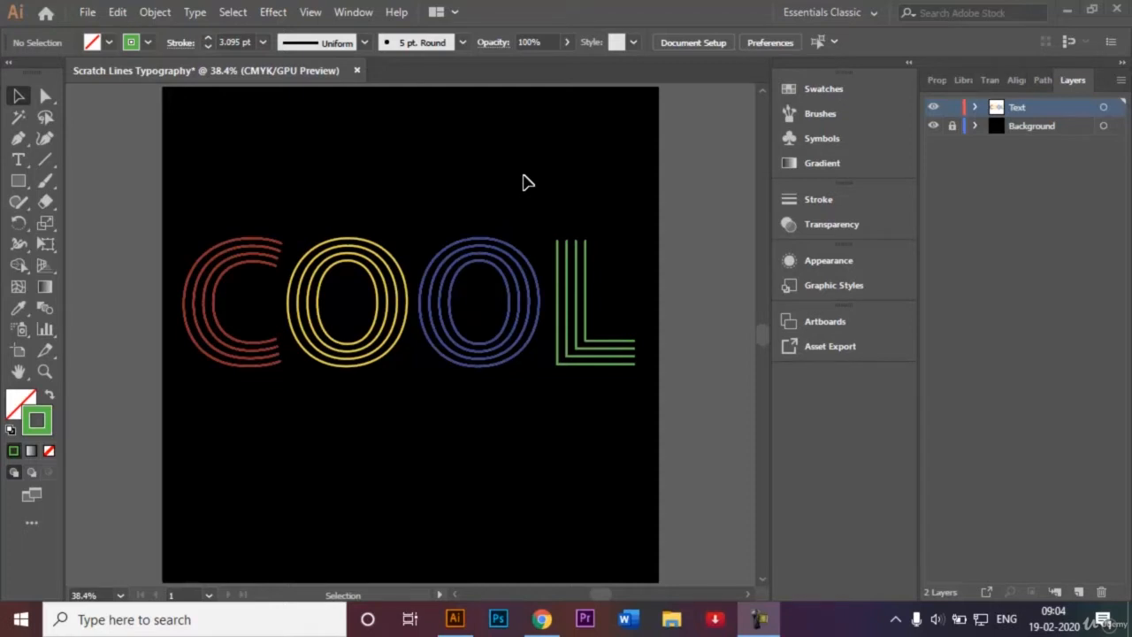
Create a new 1000 x 1000 px document named "Scratch Line Typography"
{"action": "left_click", "coordinate": [87, 12]}
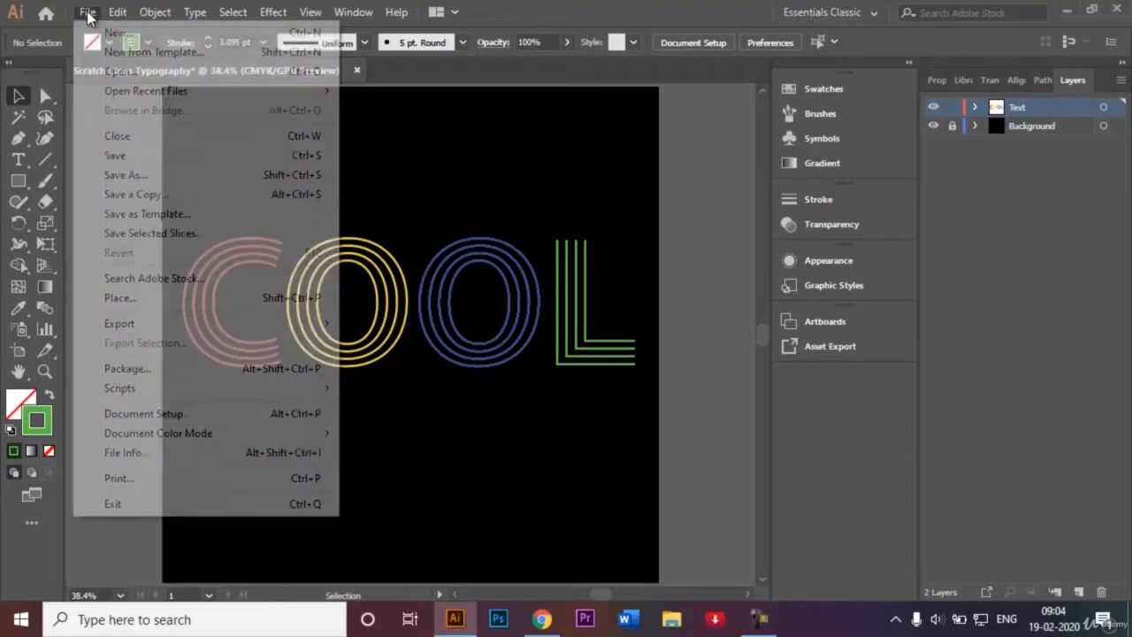
{"action": "left_click", "coordinate": [106, 33]}
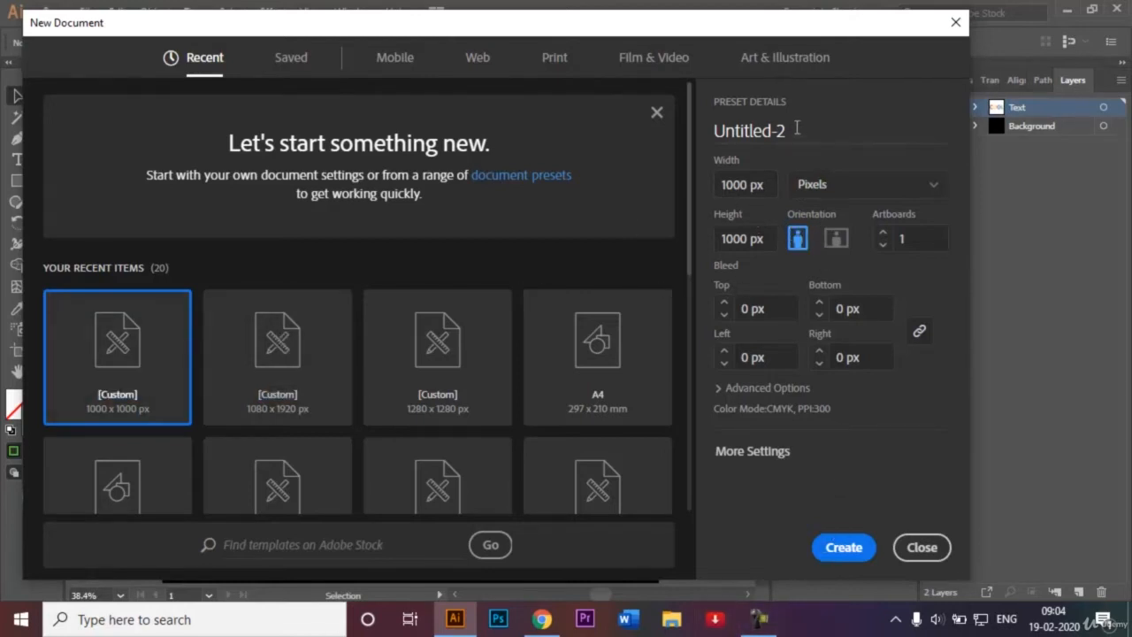
{"action": "left_click_drag", "start_coordinate": [805, 127], "coordinate": [704, 138]}
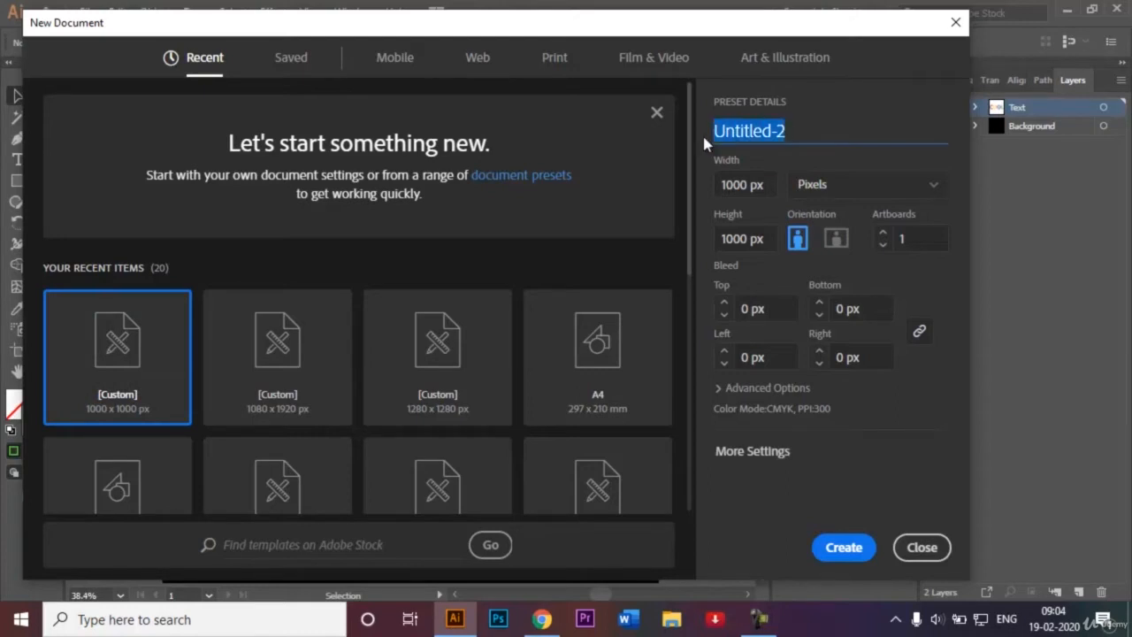
{"action": "key", "text": "BackSpace"}
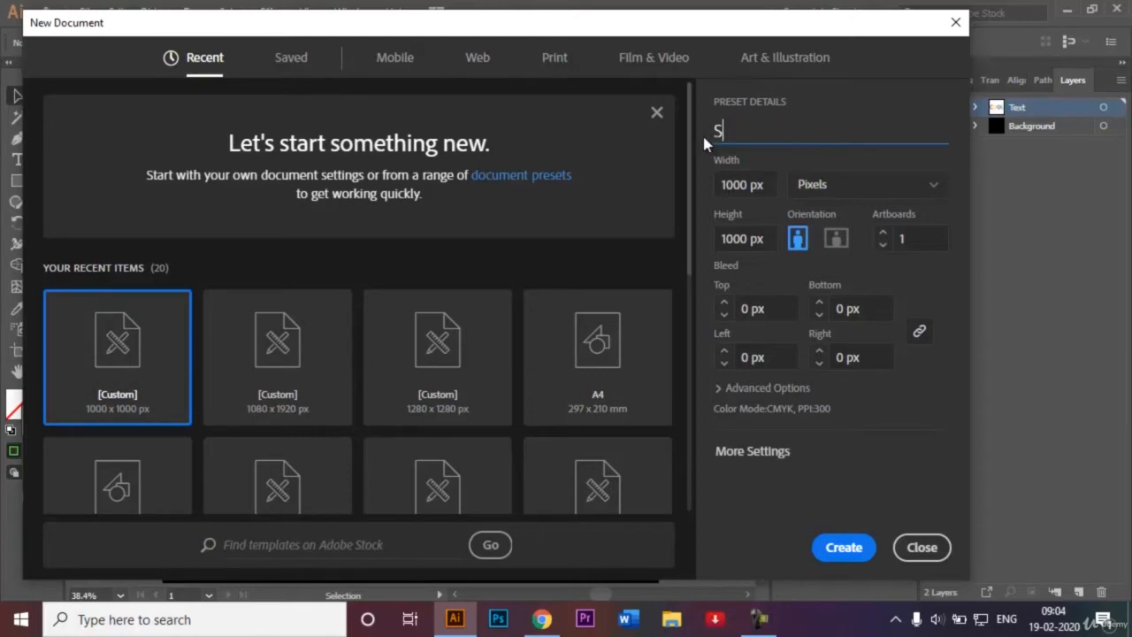
{"action": "type", "text": "Scratch Line Typog"}
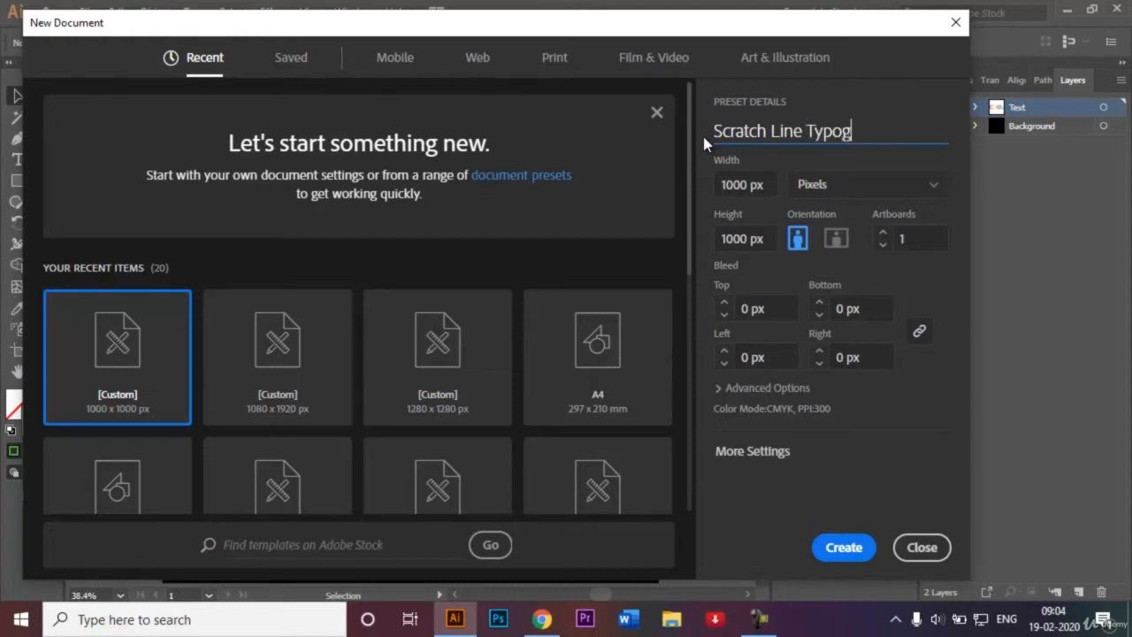
{"action": "type", "text": "raphy"}
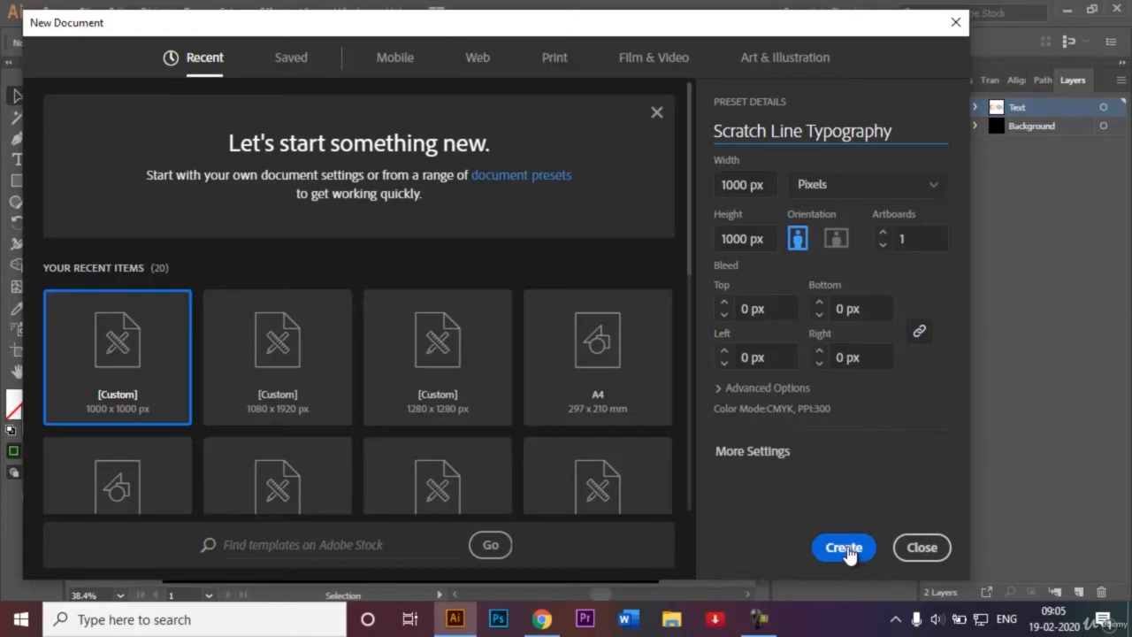
{"action": "left_click_drag", "start_coordinate": [686, 161], "coordinate": [689, 268]}
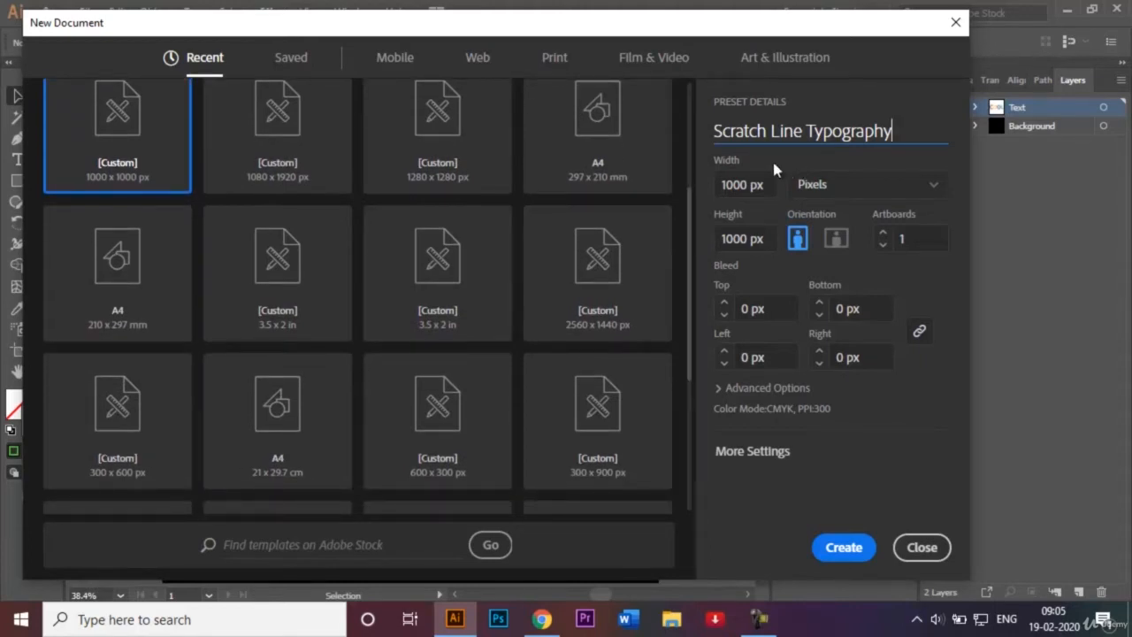
{"action": "left_click", "coordinate": [851, 548]}
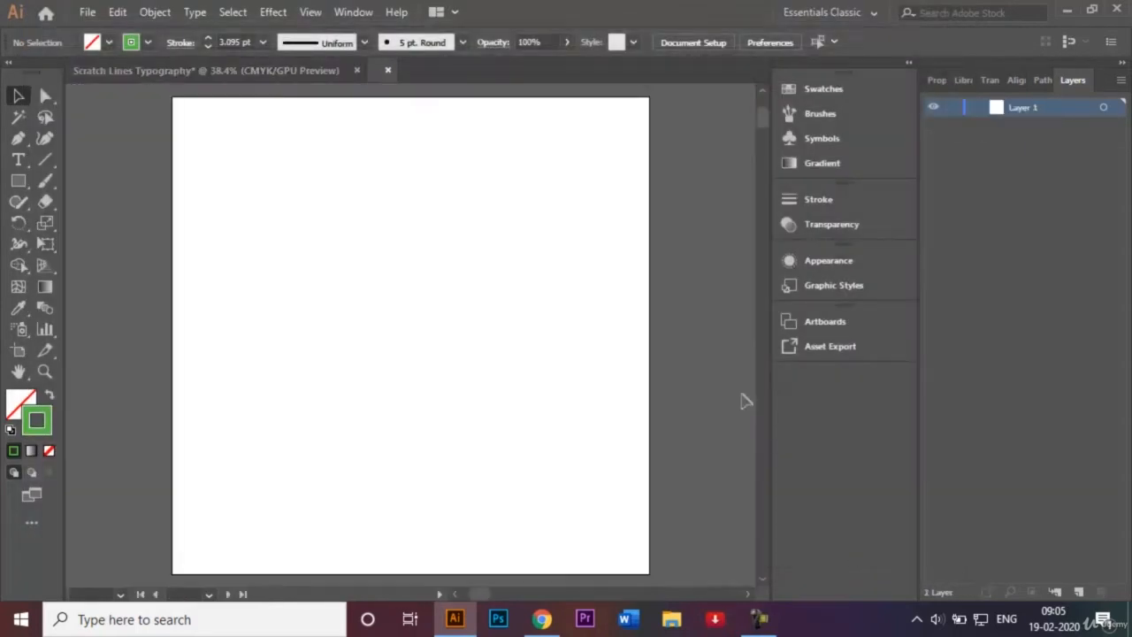
Fit the artboard in the window and rename the document's only layer as "Background"
{"action": "key", "text": "ctrl+0"}
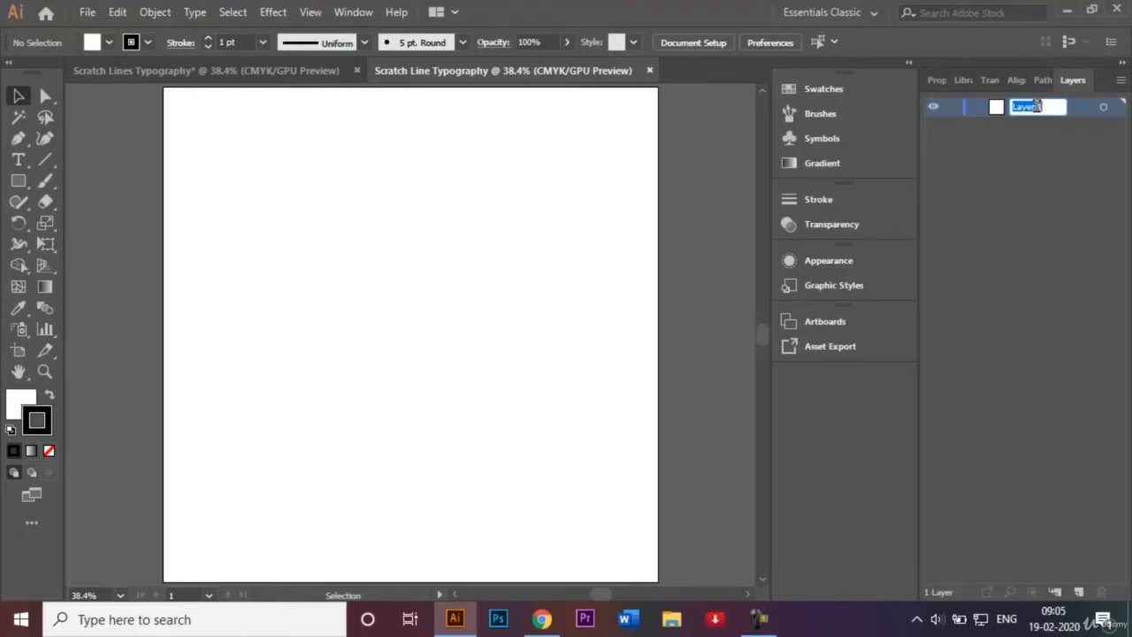
{"action": "type", "text": "Background"}
{"action": "key", "text": "Return"}
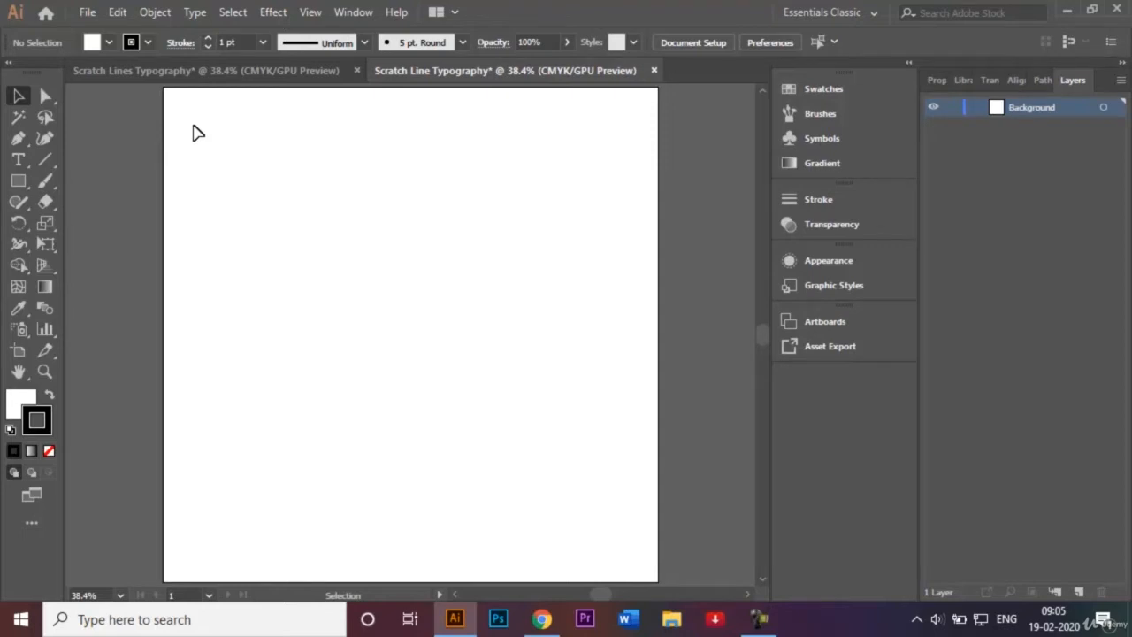
Set the default stroke to none and the default fill to black
{"action": "left_click", "coordinate": [147, 45]}
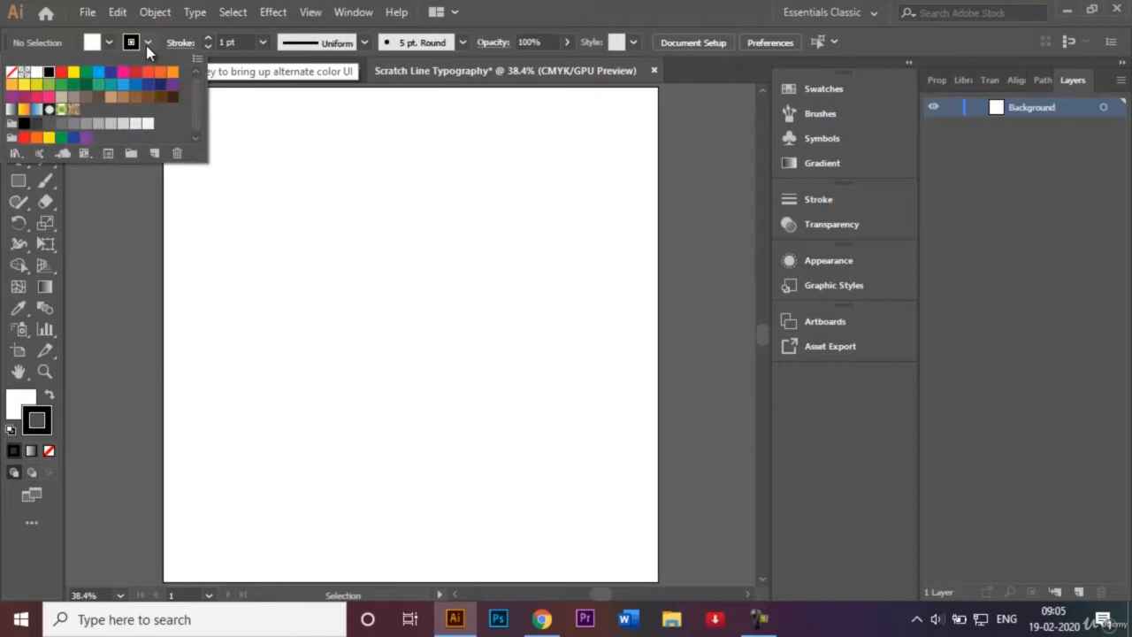
{"action": "left_click", "coordinate": [11, 76]}
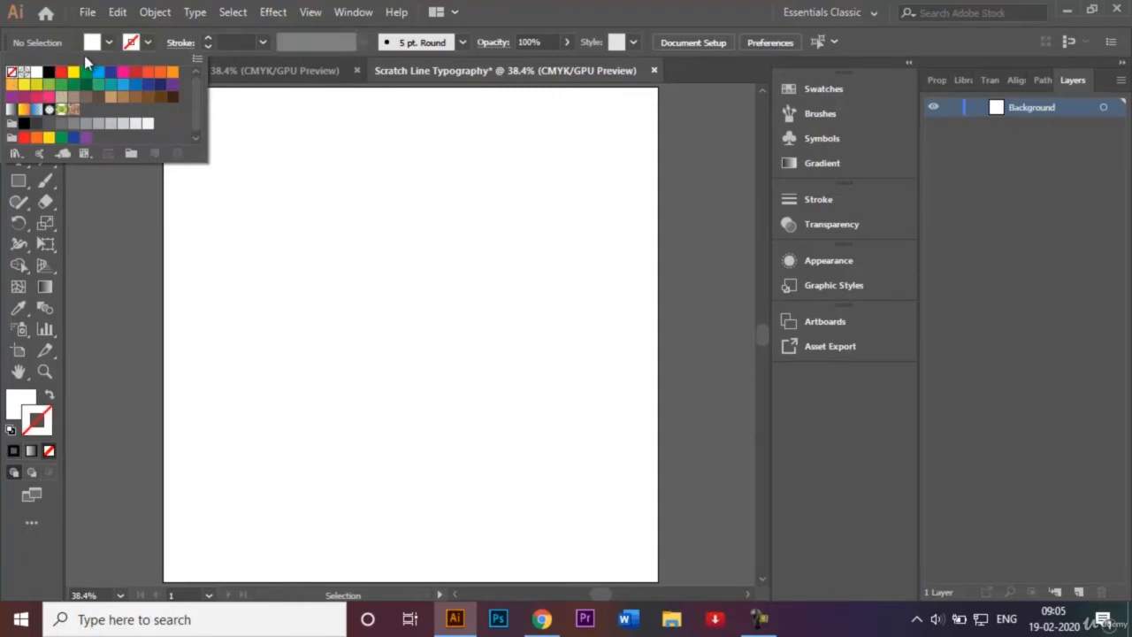
{"action": "left_click", "coordinate": [110, 45]}
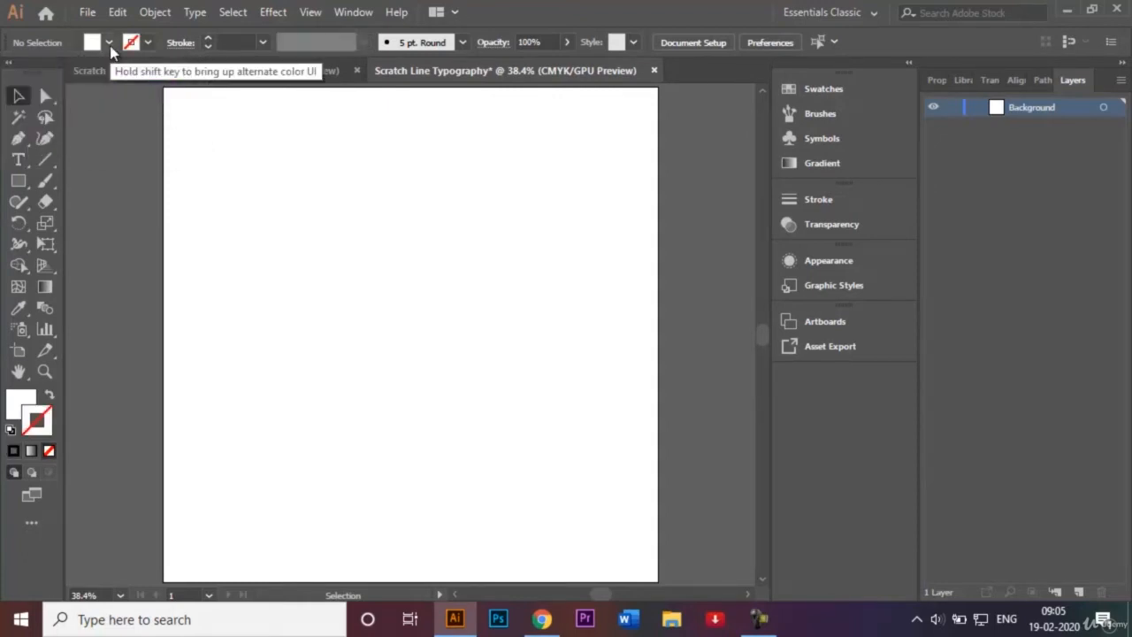
{"action": "left_click", "coordinate": [110, 45]}
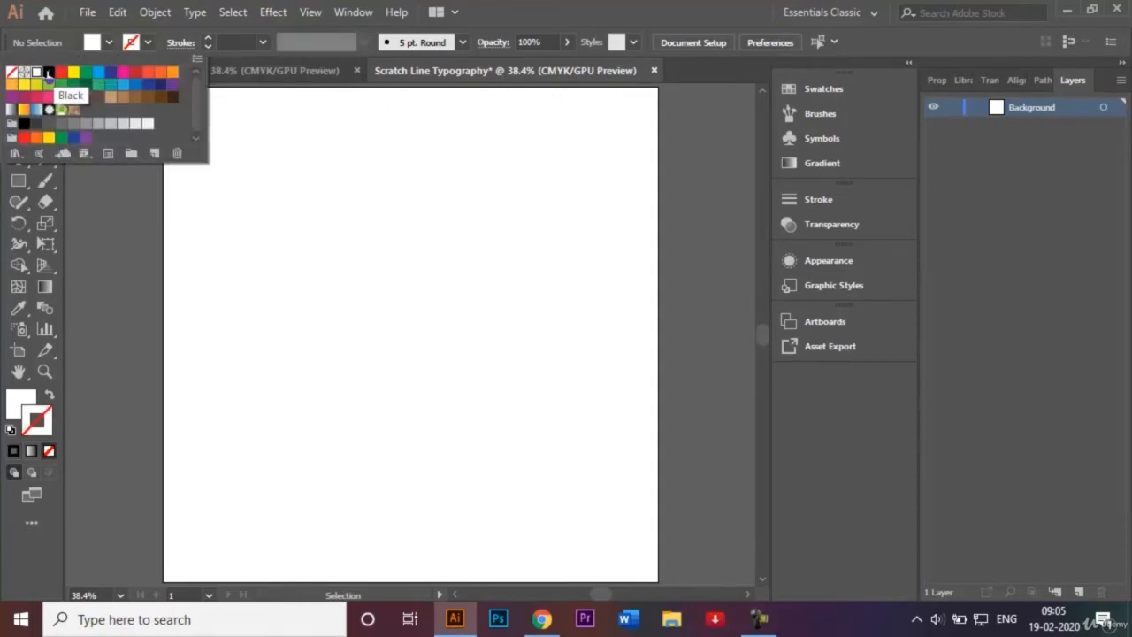
{"action": "left_click", "coordinate": [49, 73]}
{"action": "left_click", "coordinate": [130, 216]}
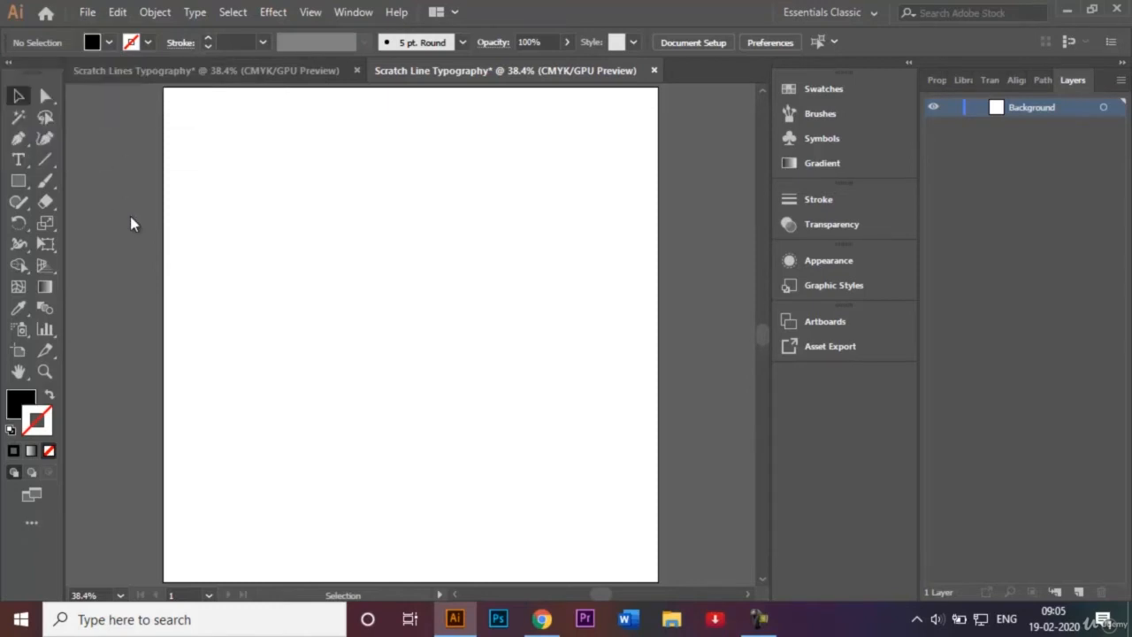
Draw a 1000 x 1000 px rectangle, move it to cover the whole artboard, and lock the Background layer
{"action": "left_click", "coordinate": [22, 181]}
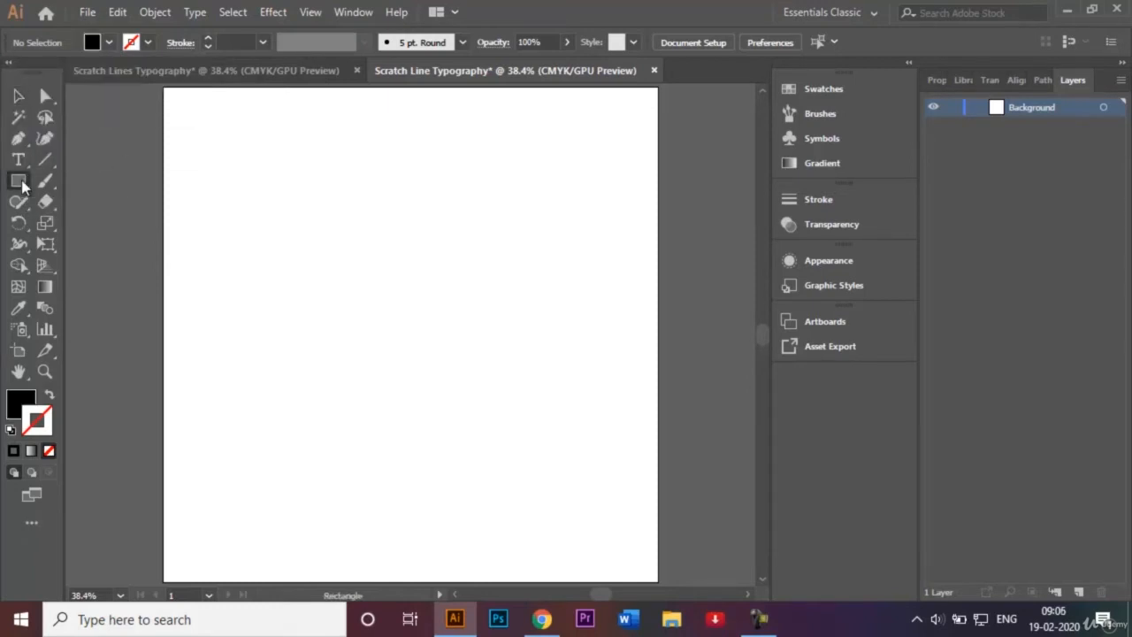
{"action": "left_click", "coordinate": [377, 248]}
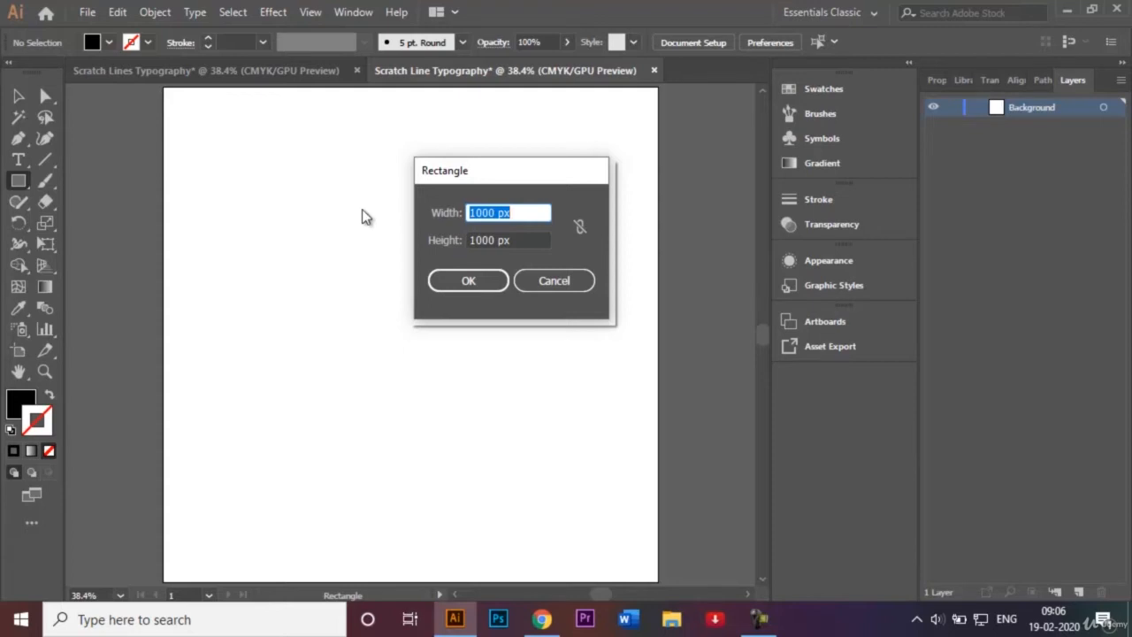
{"action": "left_click", "coordinate": [469, 281]}
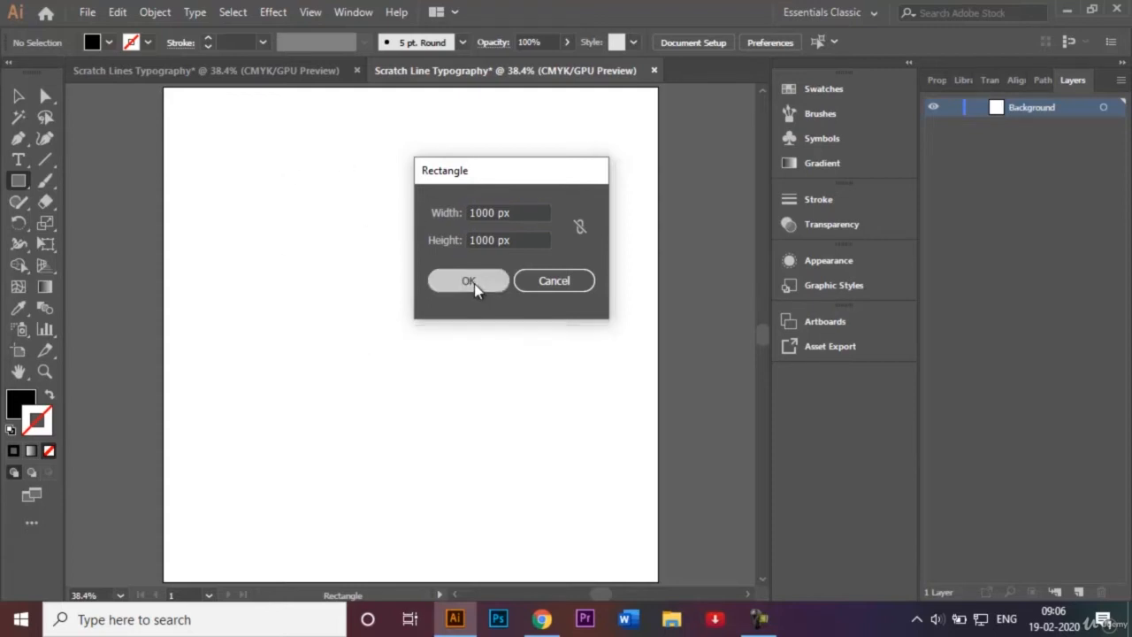
{"action": "left_click", "coordinate": [19, 96]}
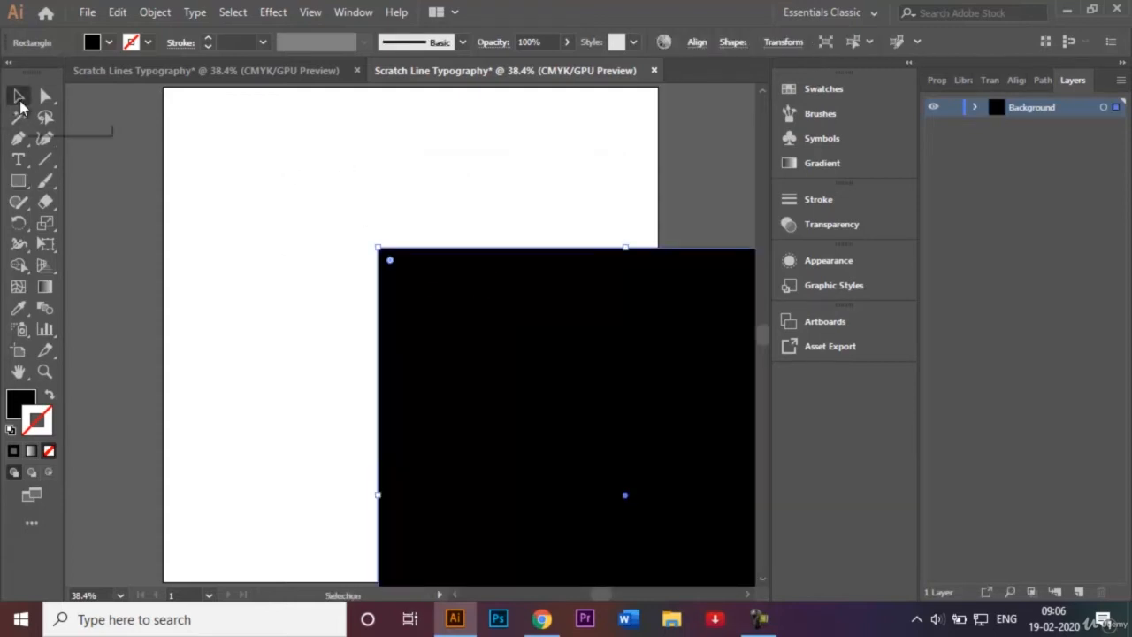
{"action": "left_click_drag", "start_coordinate": [455, 357], "coordinate": [240, 192]}
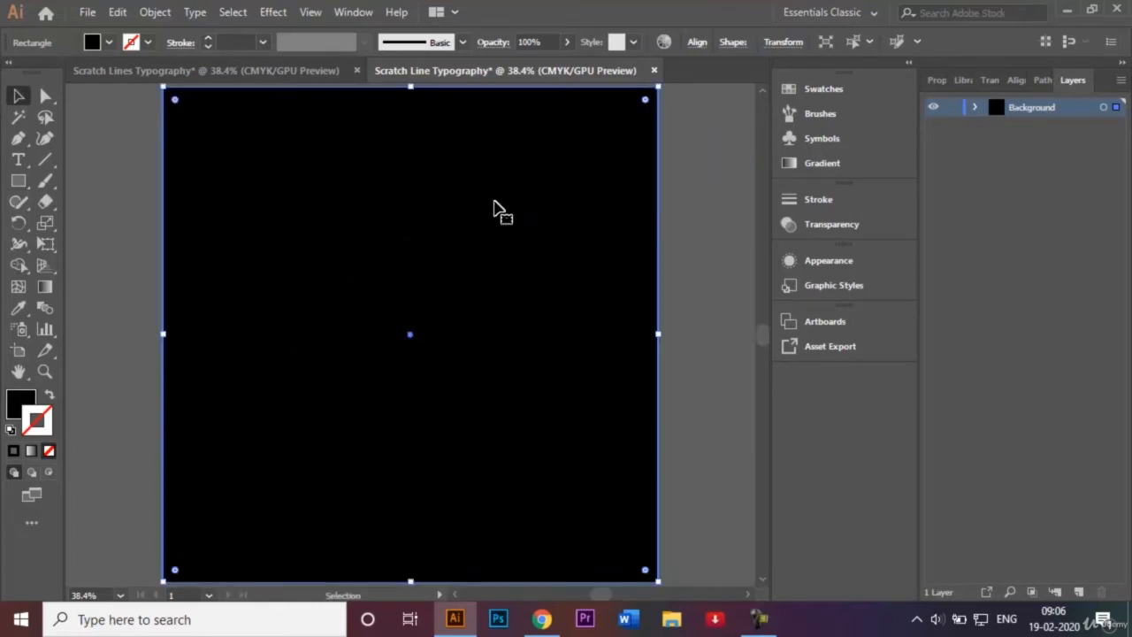
{"action": "left_click", "coordinate": [679, 228]}
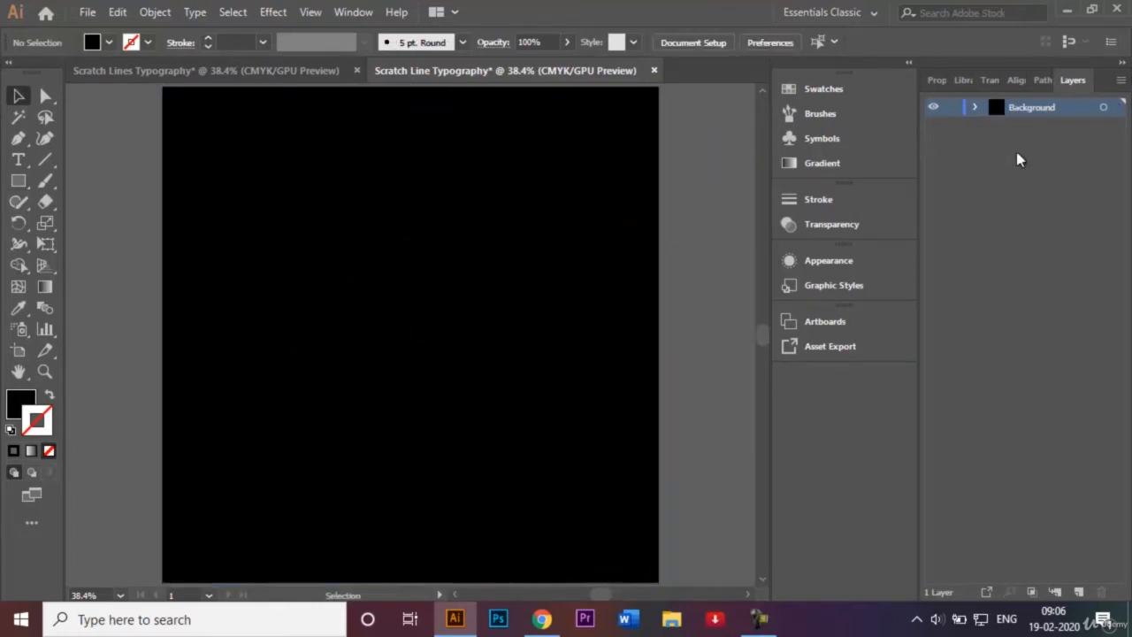
{"action": "left_click", "coordinate": [952, 108]}
Check the finished COOL artwork in the other document, and add a layer named "Text" above Background in the new one
{"action": "left_click", "coordinate": [289, 80]}
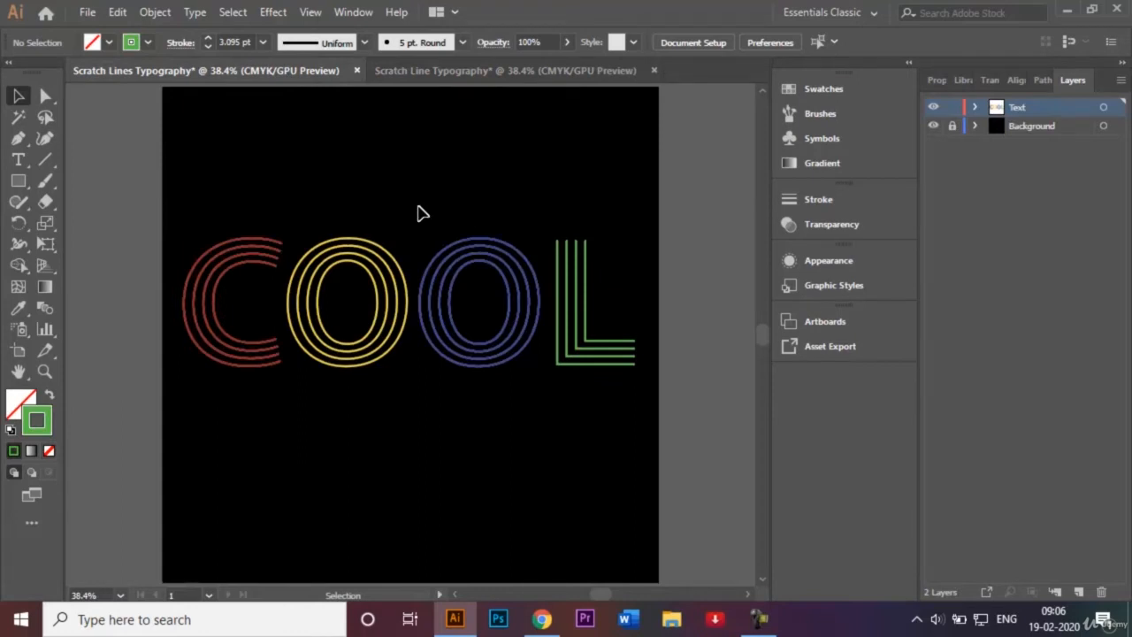
{"action": "left_click", "coordinate": [495, 79]}
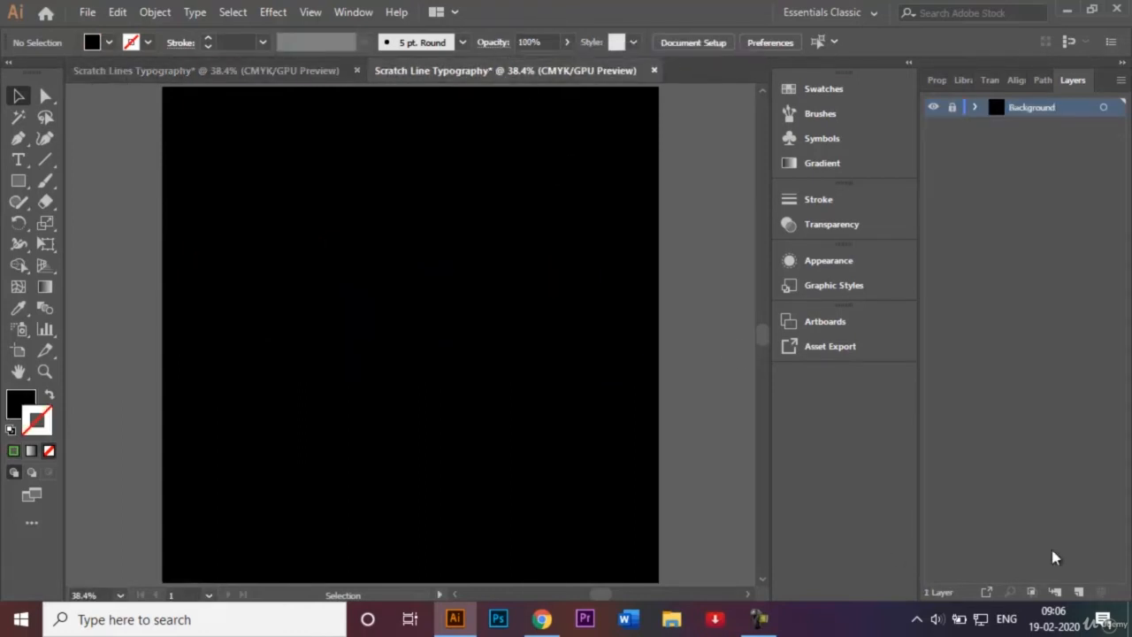
{"action": "left_click", "coordinate": [1079, 592]}
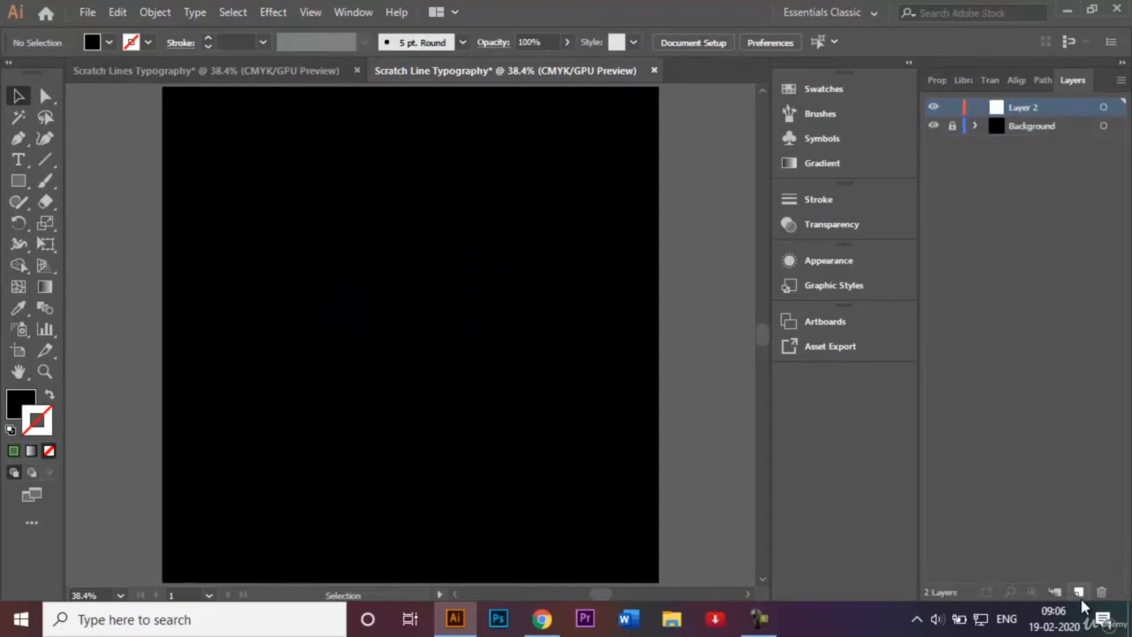
{"action": "double_click", "coordinate": [1029, 107]}
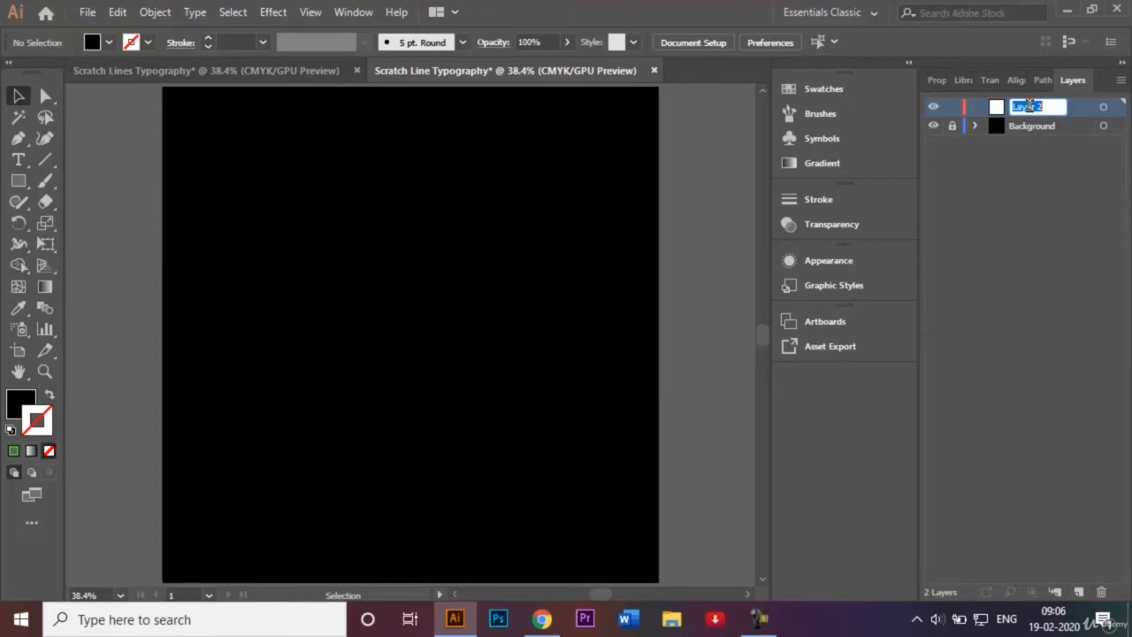
{"action": "type", "text": "Text"}
{"action": "key", "text": "Return"}
Add the point text "COOL" in the upper middle of the artboard on the Text layer
{"action": "left_click", "coordinate": [23, 164]}
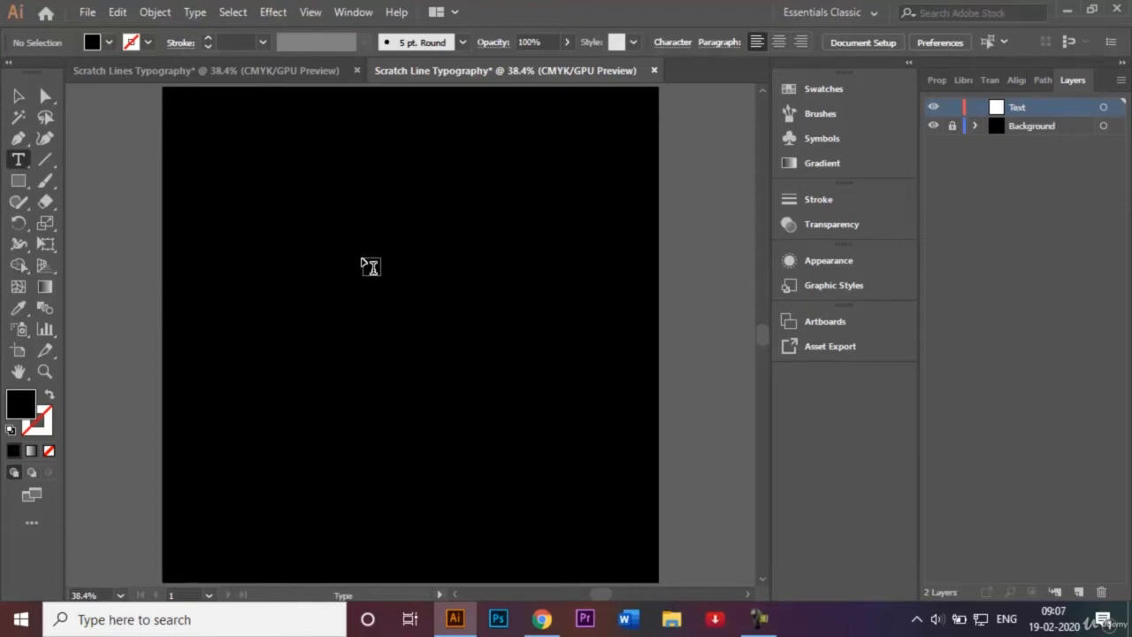
{"action": "left_click", "coordinate": [361, 256]}
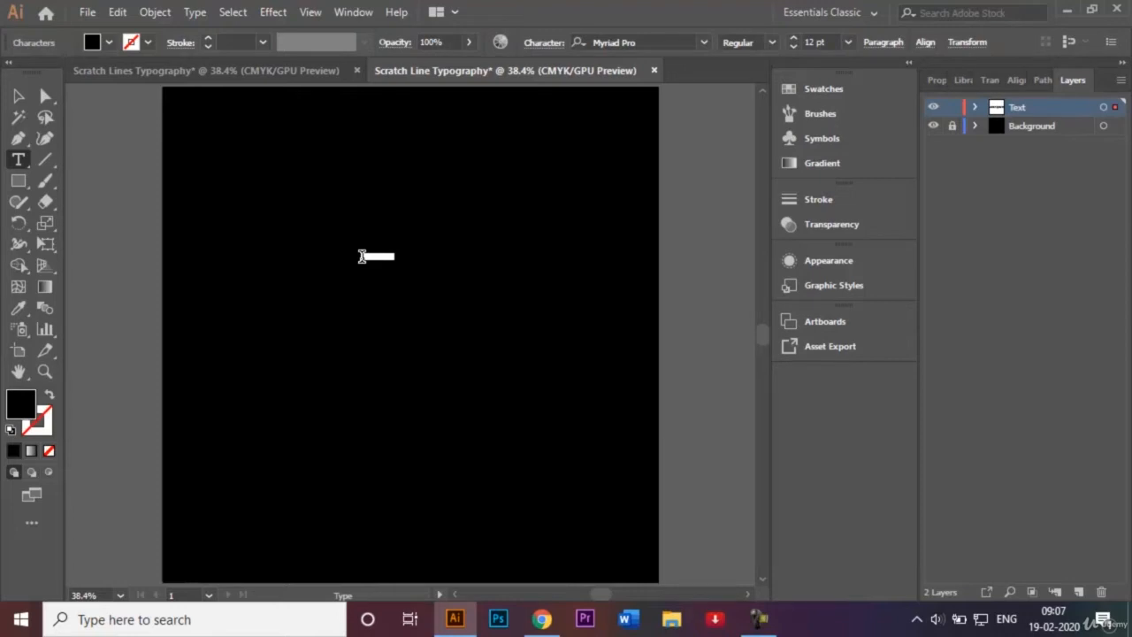
{"action": "key", "text": "BackSpace"}
{"action": "type", "text": "CREA"}
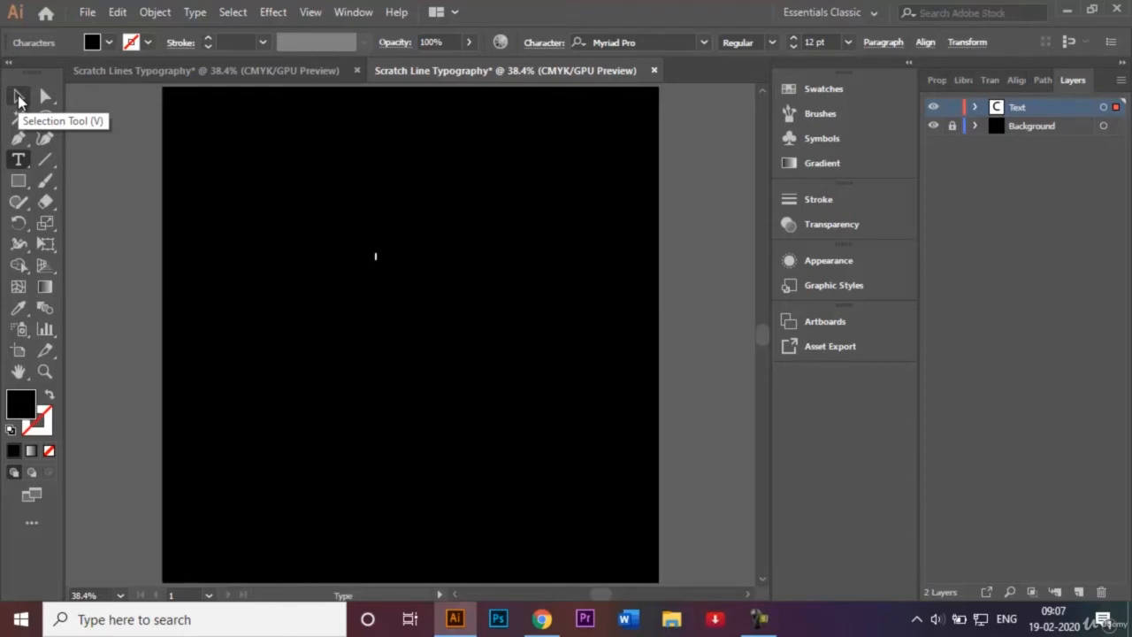
{"action": "left_click", "coordinate": [18, 98]}
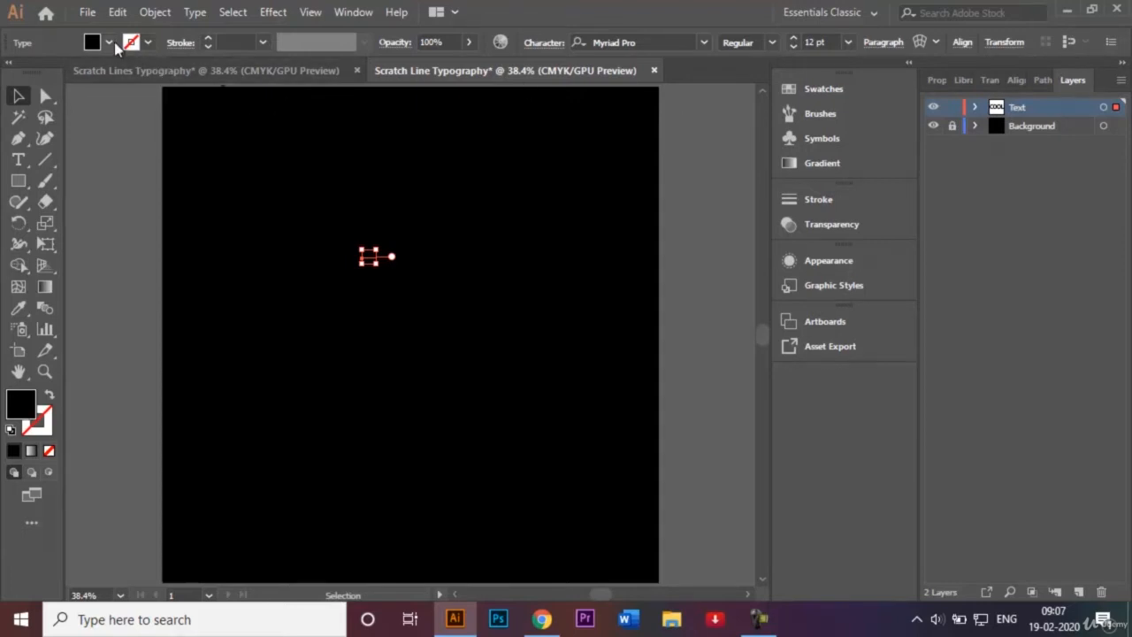
Fill the COOL text with white and set its font size to 120 pt
{"action": "left_click", "coordinate": [109, 42]}
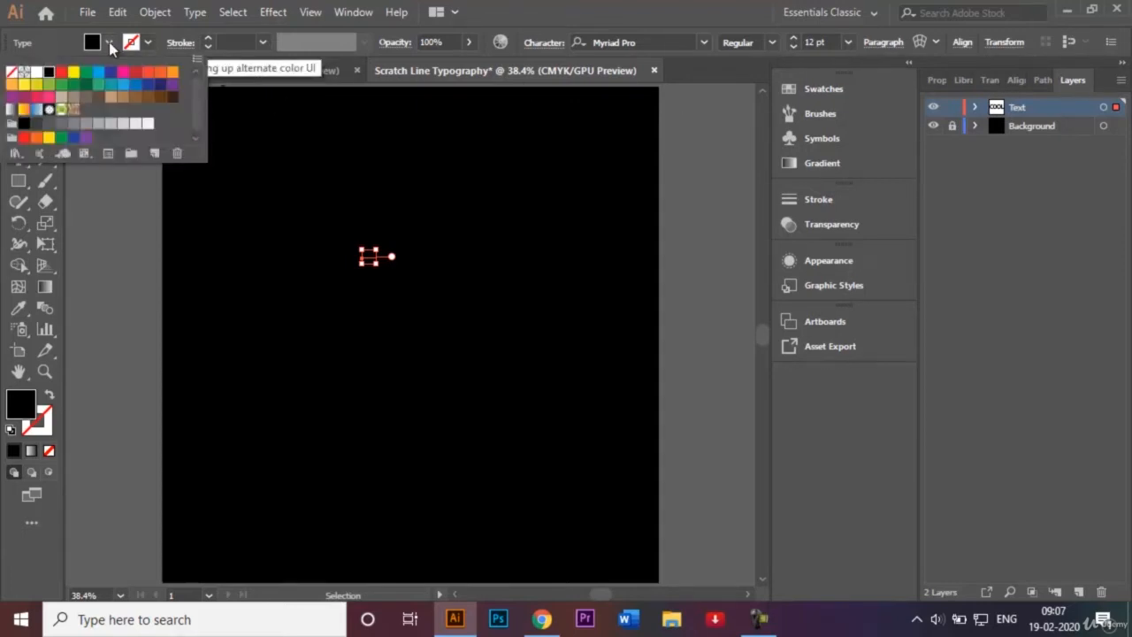
{"action": "left_click", "coordinate": [37, 74]}
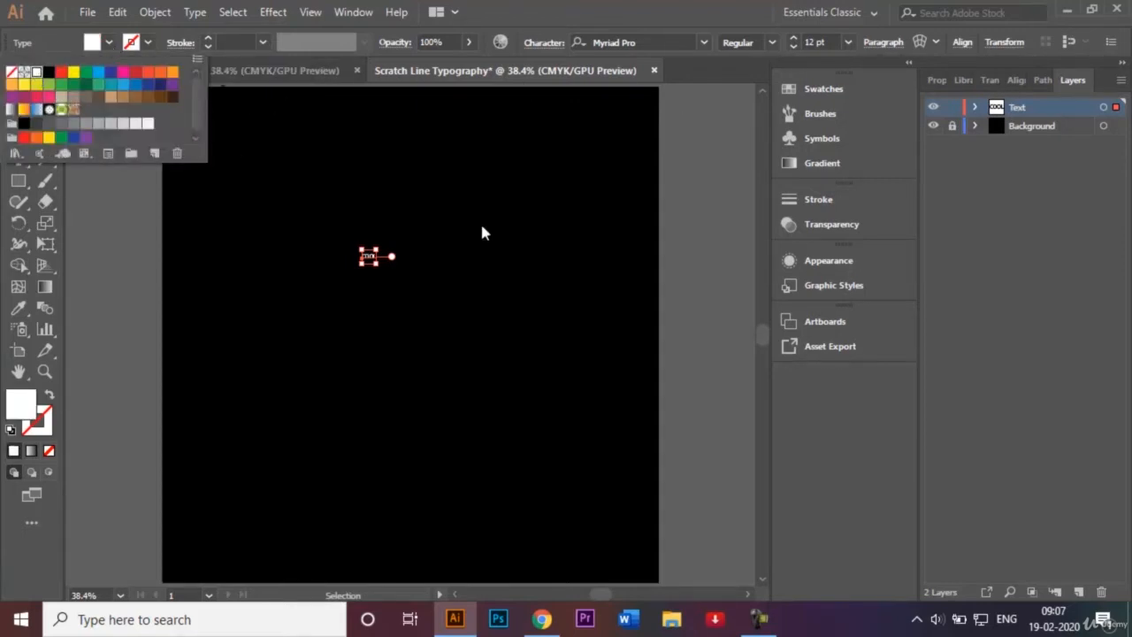
{"action": "left_click", "coordinate": [815, 40]}
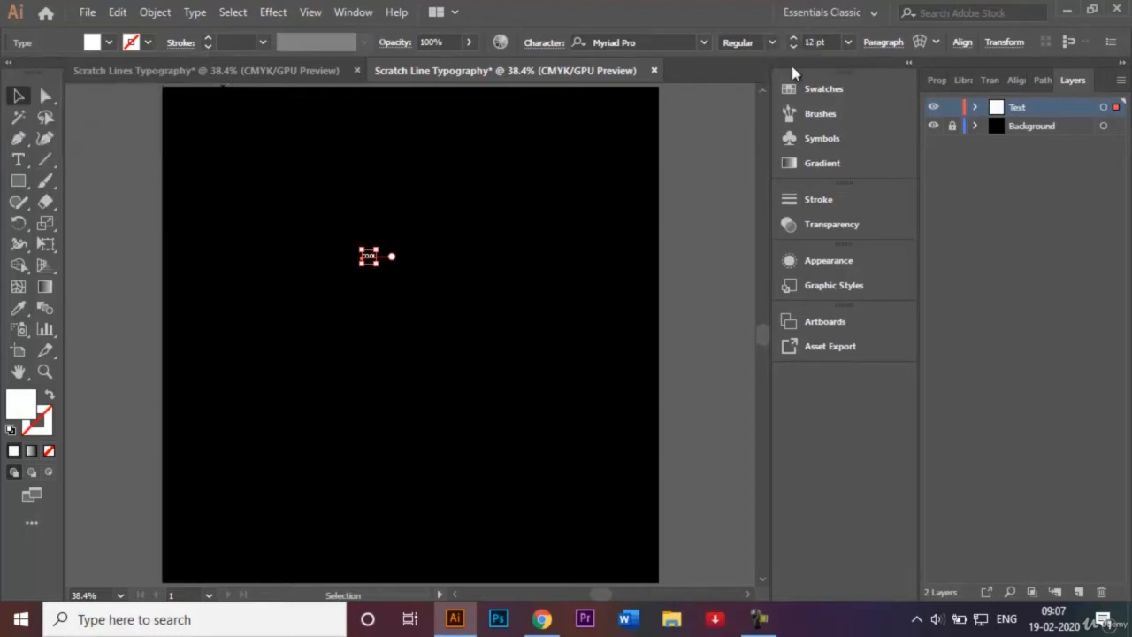
{"action": "left_click", "coordinate": [809, 39]}
{"action": "type", "text": "120"}
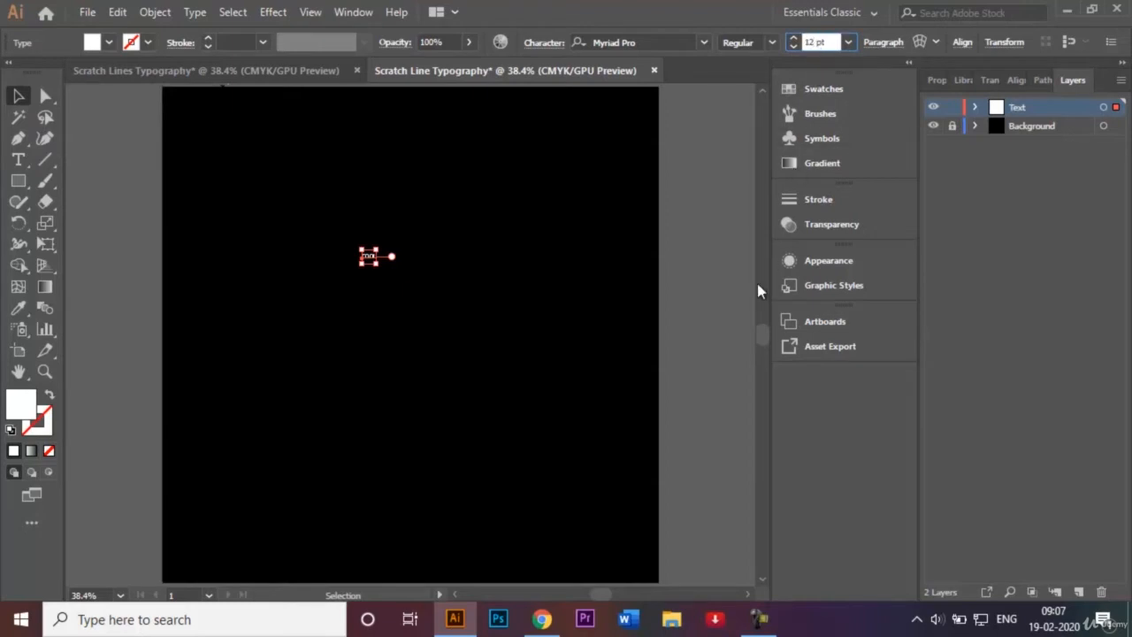
{"action": "key", "text": "Return"}
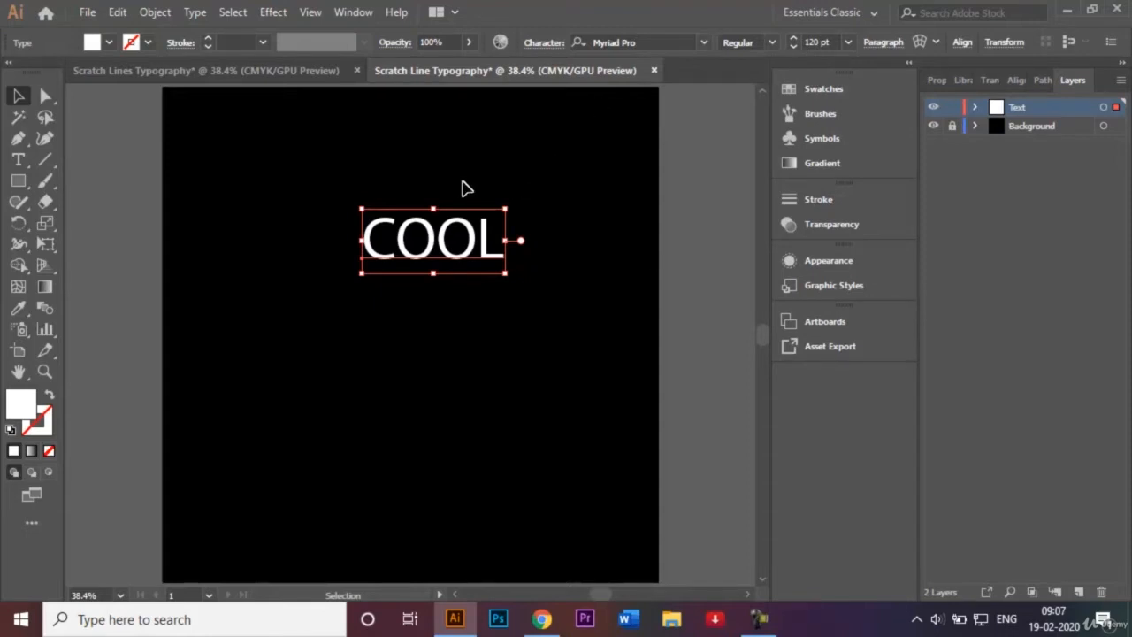
Set the COOL text's font to Myriad Pro with the Bold style
{"action": "left_click", "coordinate": [706, 46]}
{"action": "left_click", "coordinate": [705, 46]}
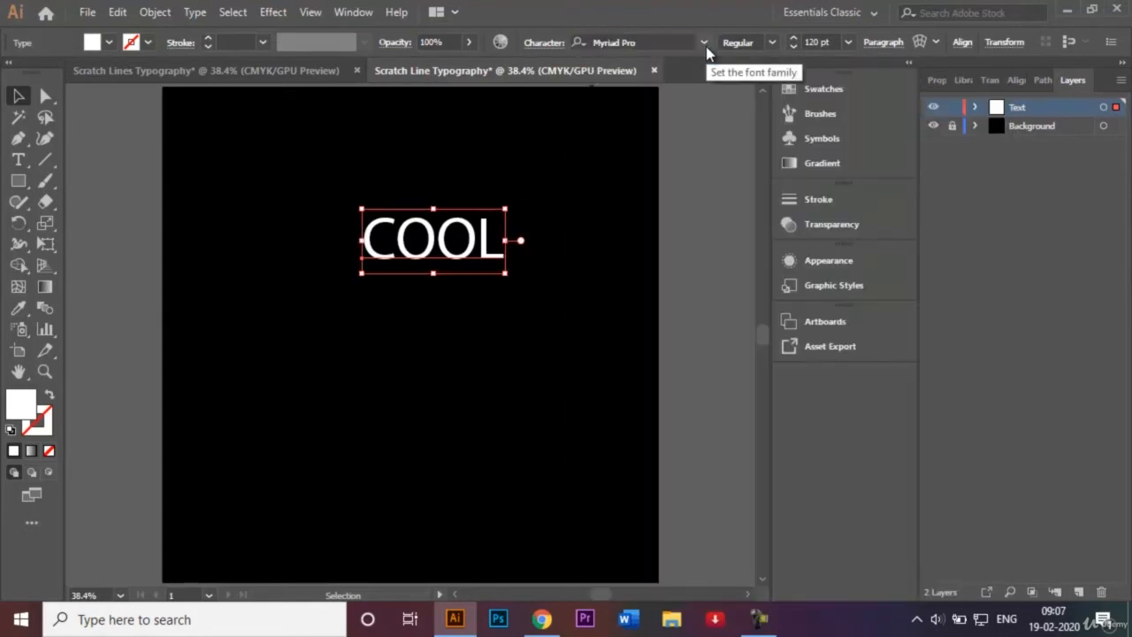
{"action": "left_click", "coordinate": [705, 46]}
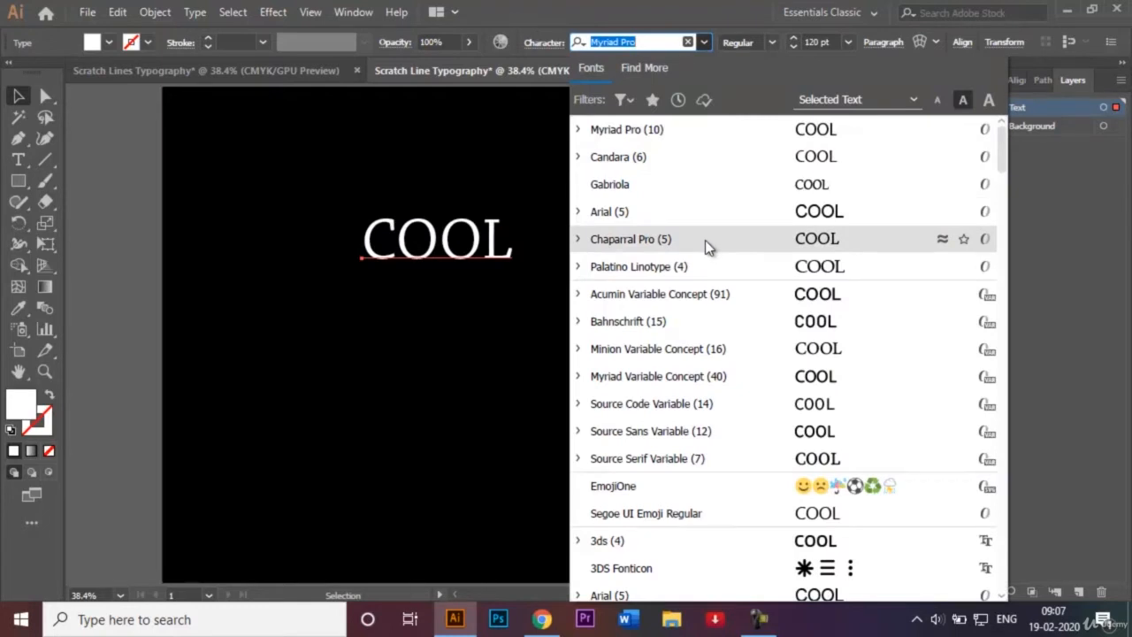
{"action": "left_click", "coordinate": [662, 128]}
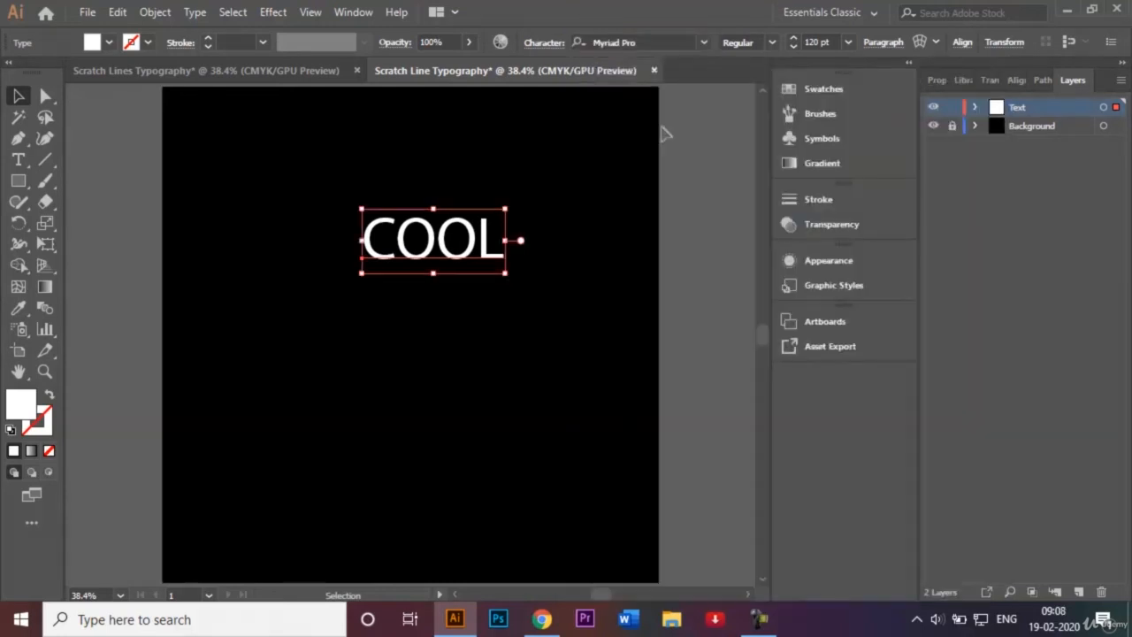
{"action": "left_click", "coordinate": [775, 41]}
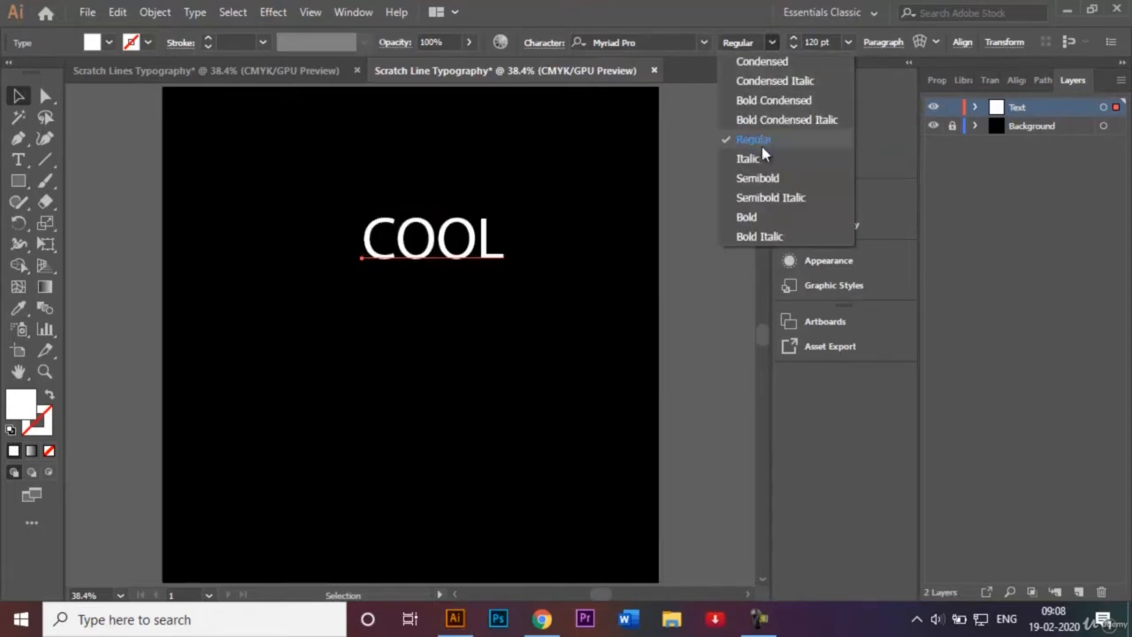
{"action": "left_click", "coordinate": [770, 215]}
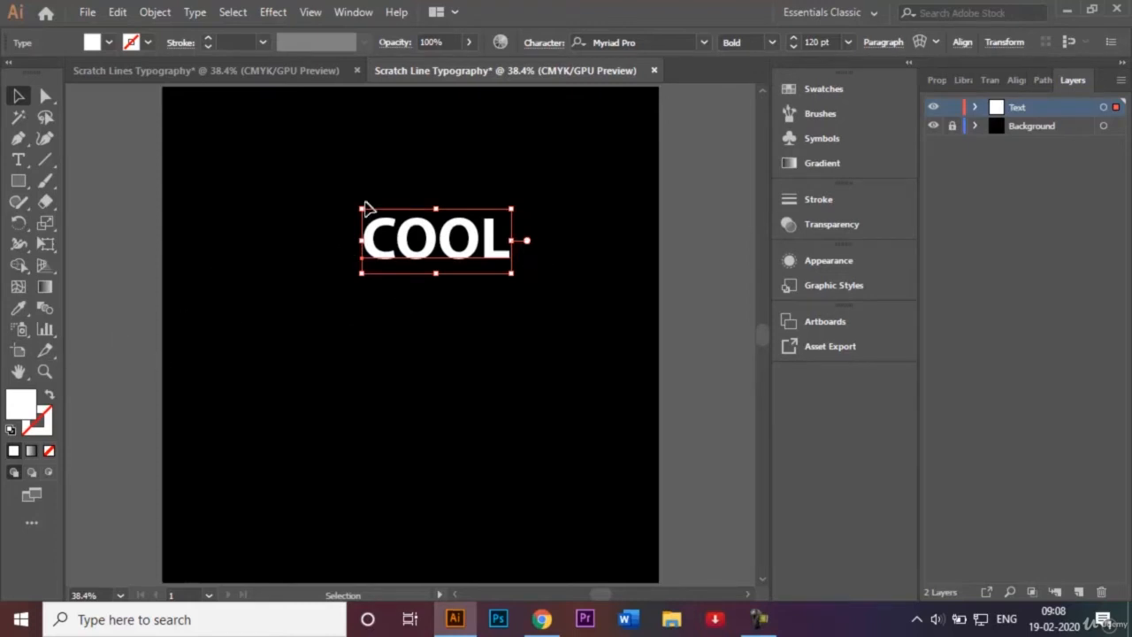
Check the finished artwork in the other document, and swap fill and stroke so the COOL text has a white stroke and no fill
{"action": "left_click", "coordinate": [227, 72]}
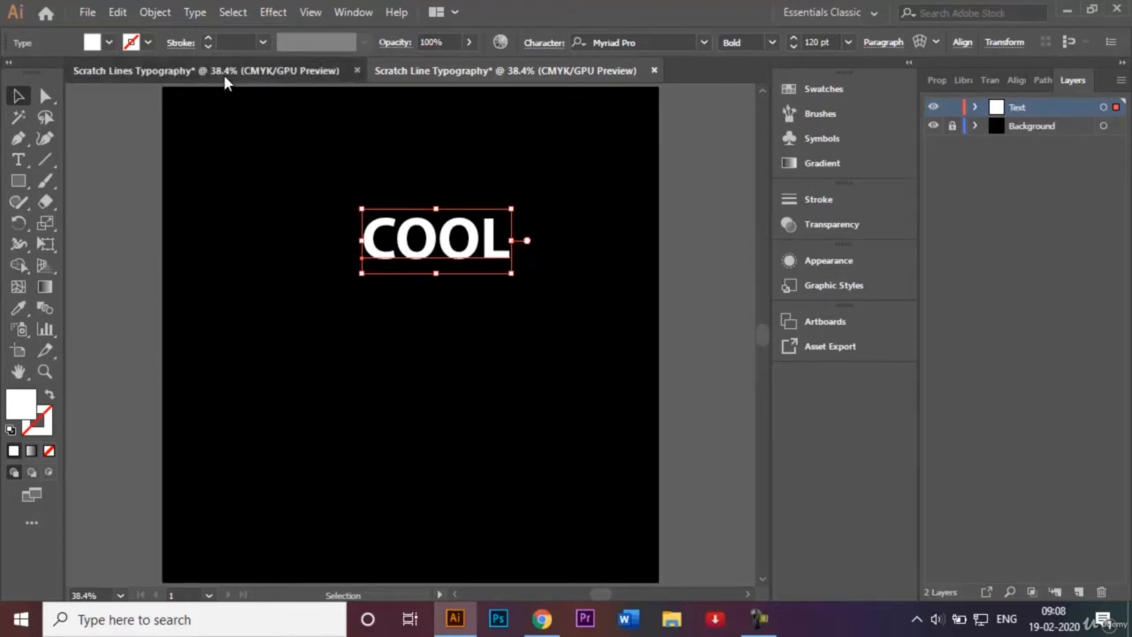
{"action": "left_click", "coordinate": [429, 71]}
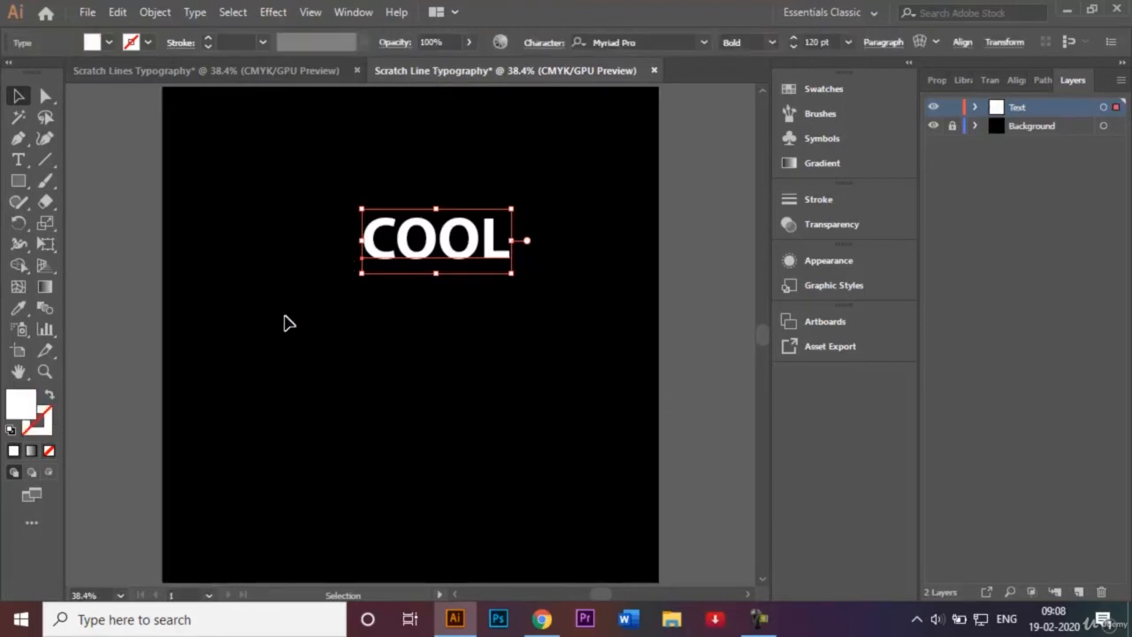
{"action": "left_click", "coordinate": [50, 398]}
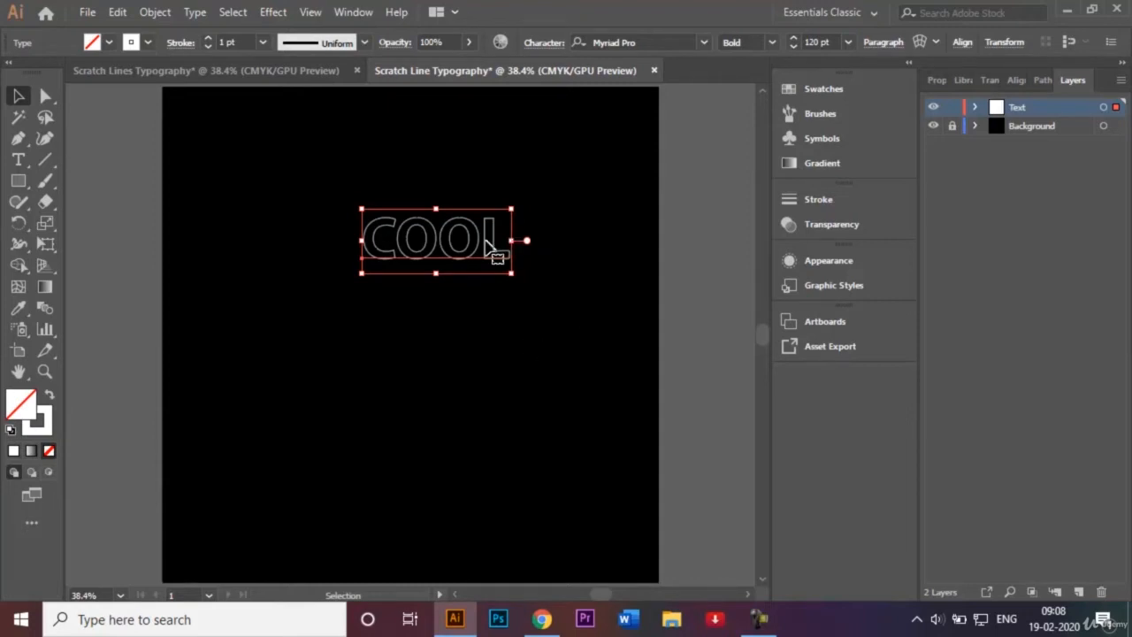
Convert the COOL text to outlines and expand it with only Fill enabled and Stroke turned off
{"action": "right_click", "coordinate": [487, 246]}
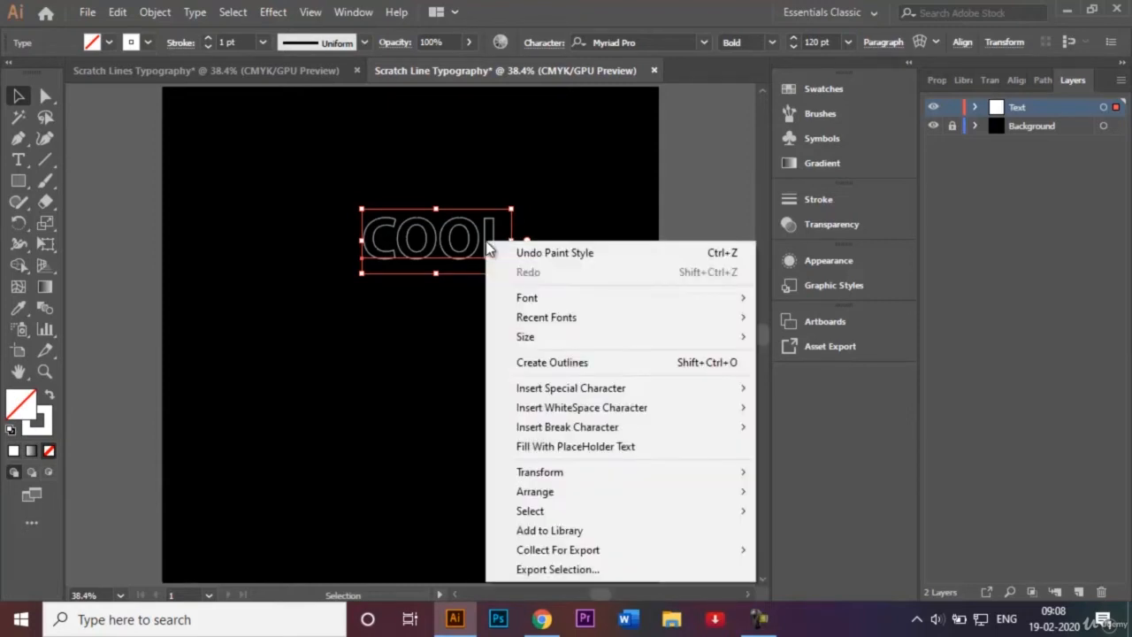
{"action": "left_click", "coordinate": [629, 364]}
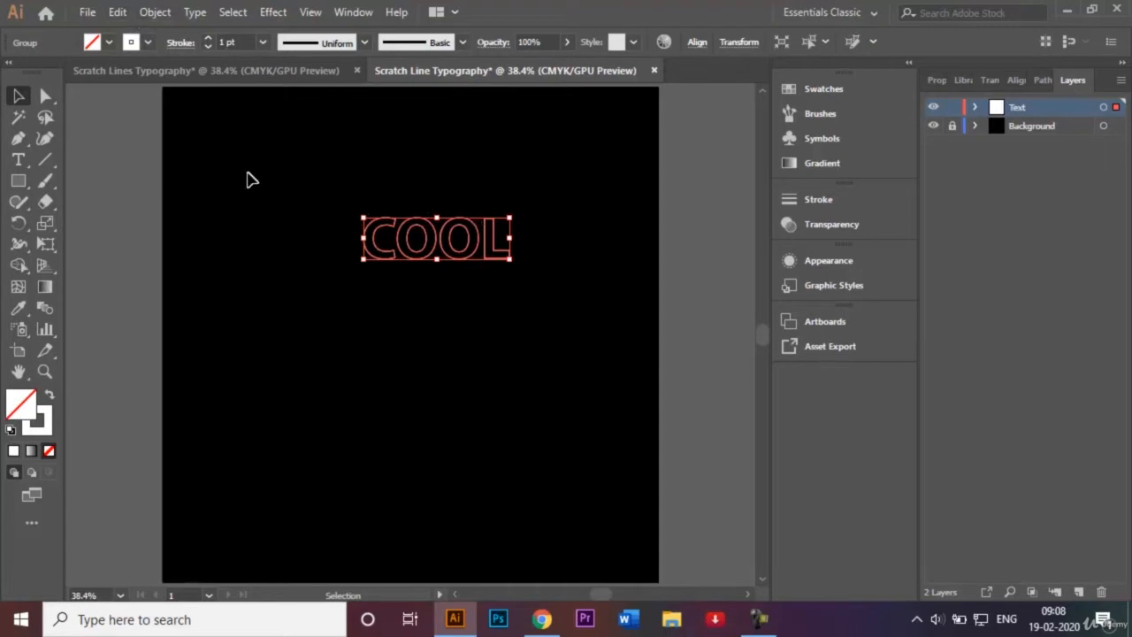
{"action": "left_click", "coordinate": [163, 14]}
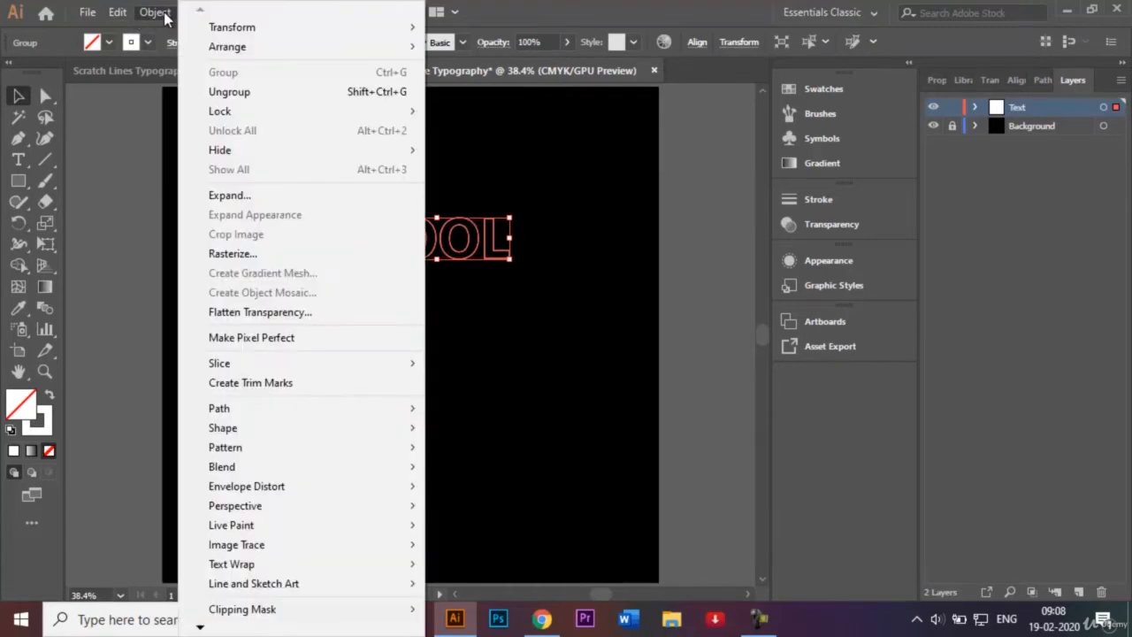
{"action": "left_click", "coordinate": [256, 195]}
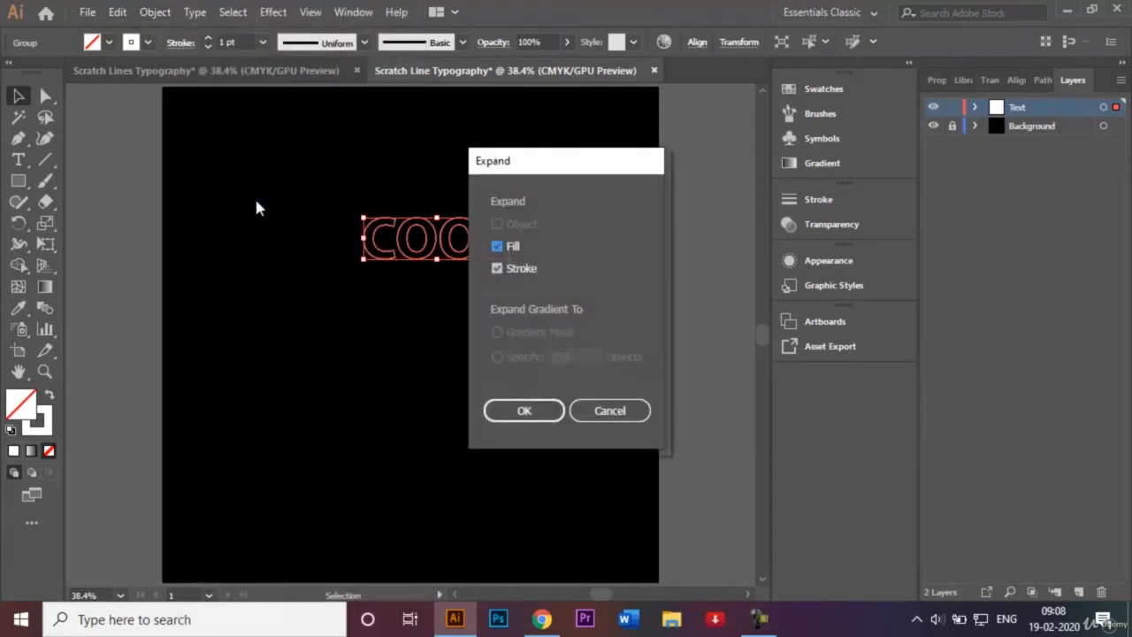
{"action": "left_click", "coordinate": [497, 269]}
{"action": "left_click", "coordinate": [546, 411]}
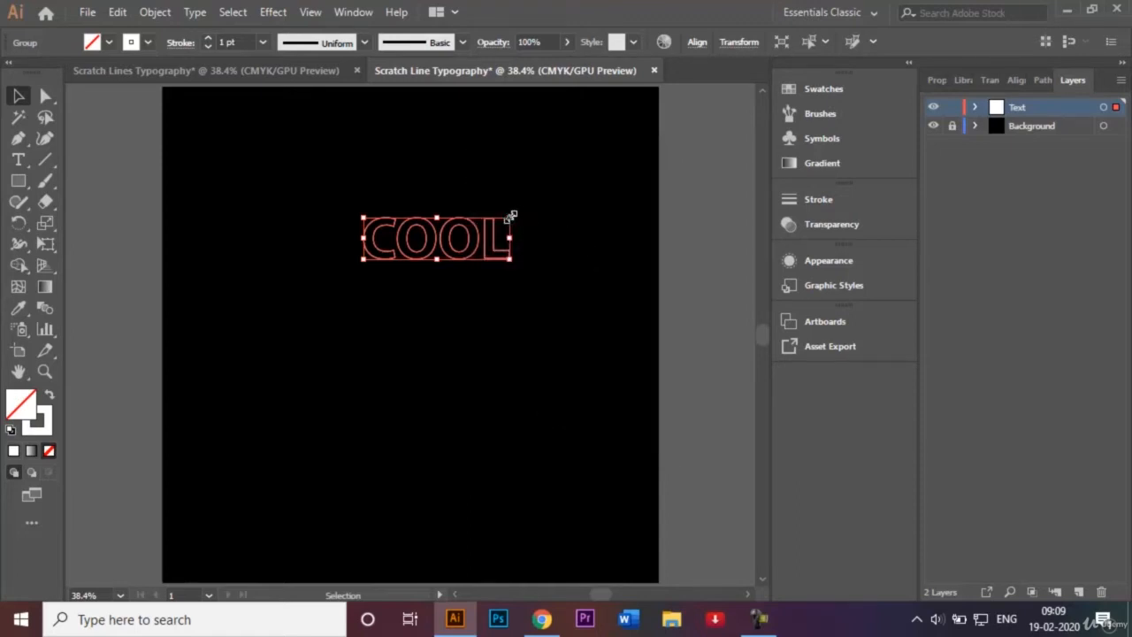
Enlarge the outlined COOL lettering proportionally to nearly the artboard's width and centre it horizontally, slightly above the artboard's middle
{"action": "left_click_drag", "start_coordinate": [511, 215], "coordinate": [630, 167]}
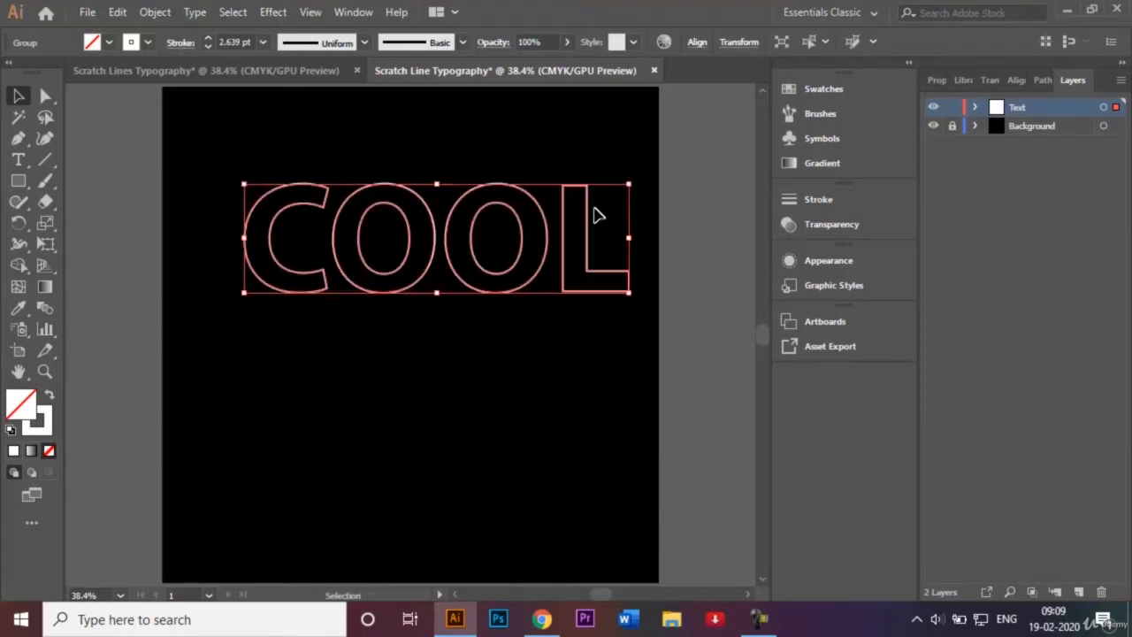
{"action": "left_click_drag", "start_coordinate": [586, 215], "coordinate": [560, 263]}
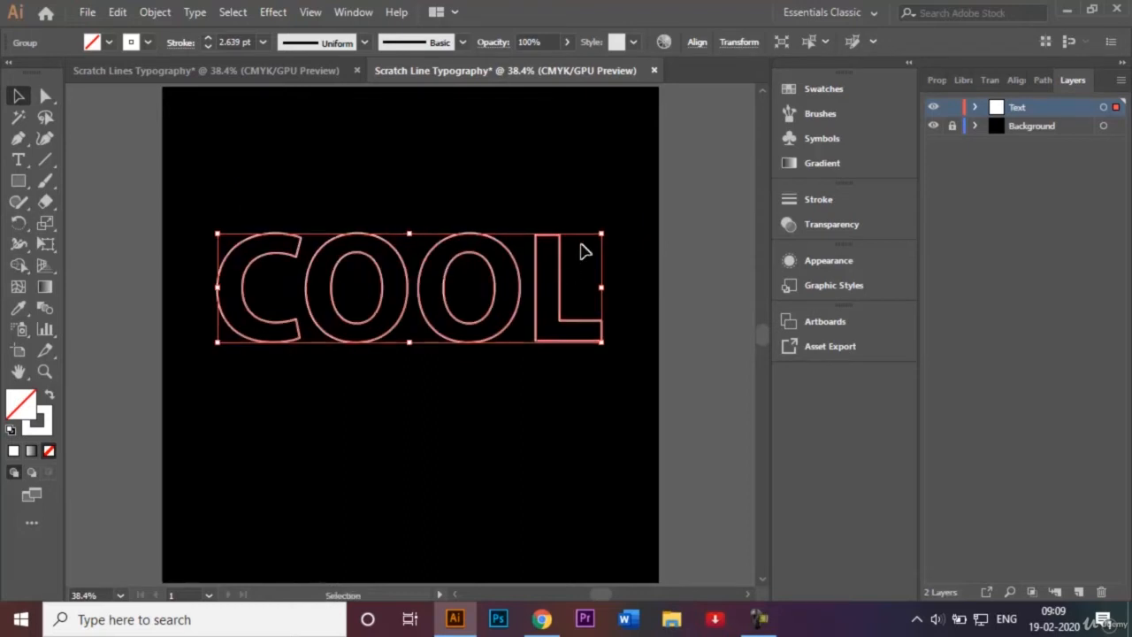
{"action": "left_click_drag", "start_coordinate": [604, 233], "coordinate": [639, 223]}
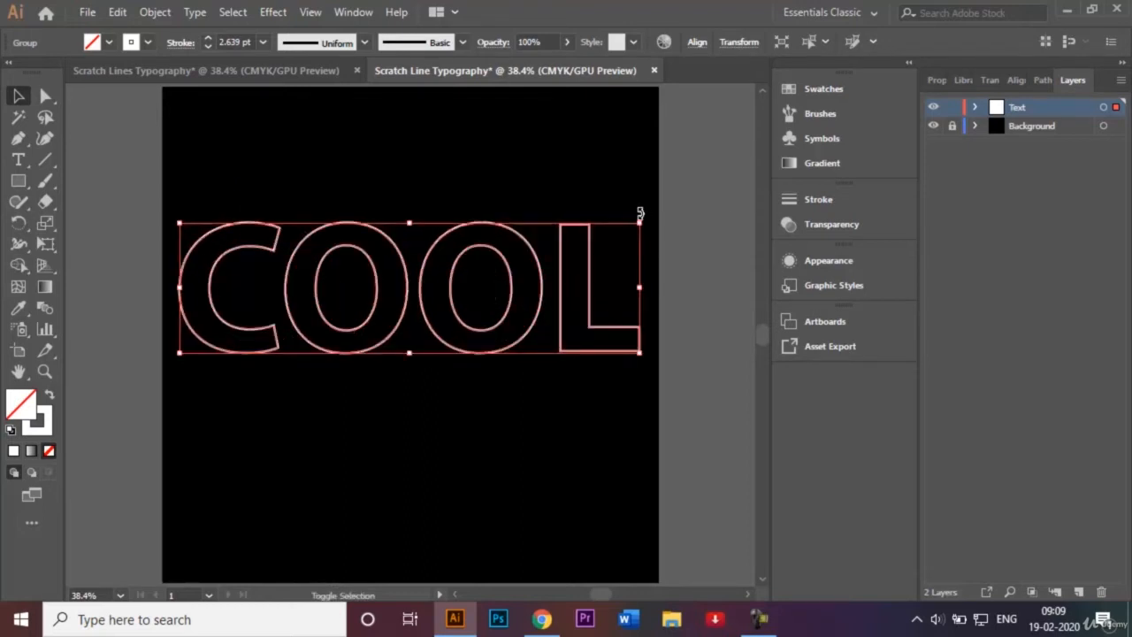
{"action": "left_click", "coordinate": [705, 264]}
Ungroup the COOL lettering and check that each letter can be selected separately
{"action": "left_click", "coordinate": [323, 234]}
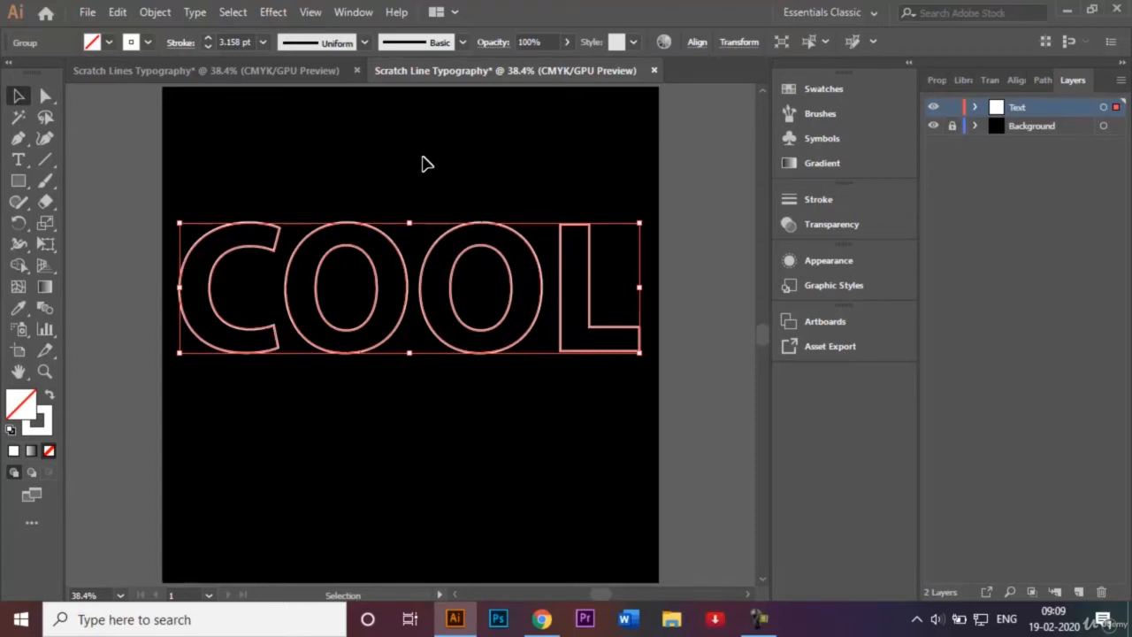
{"action": "right_click", "coordinate": [403, 320]}
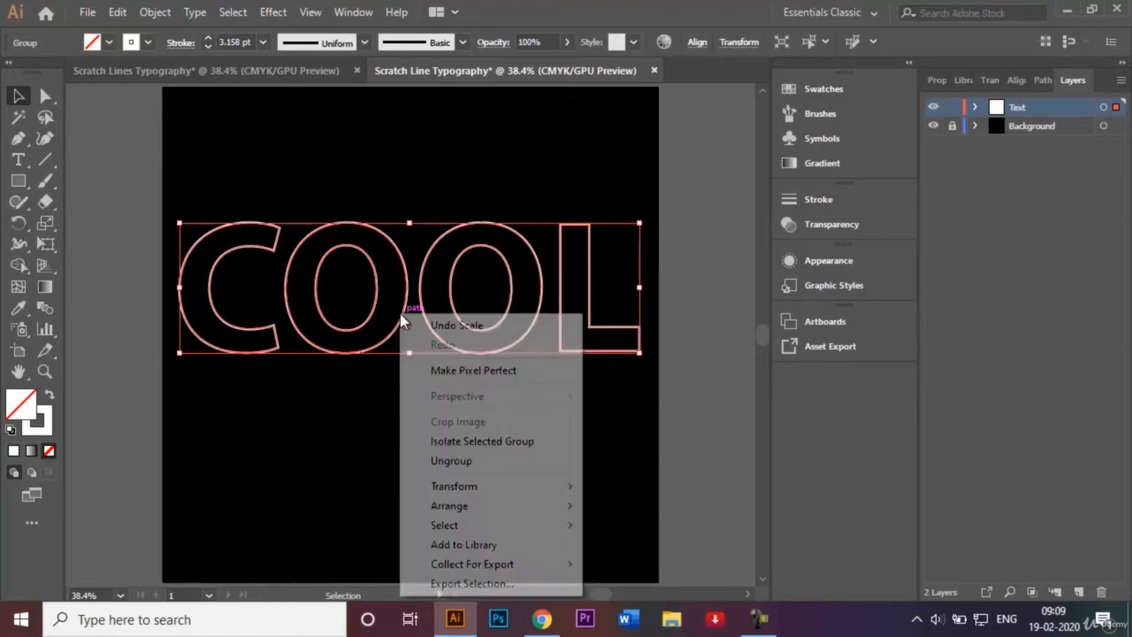
{"action": "left_click", "coordinate": [473, 461]}
{"action": "left_click", "coordinate": [323, 393]}
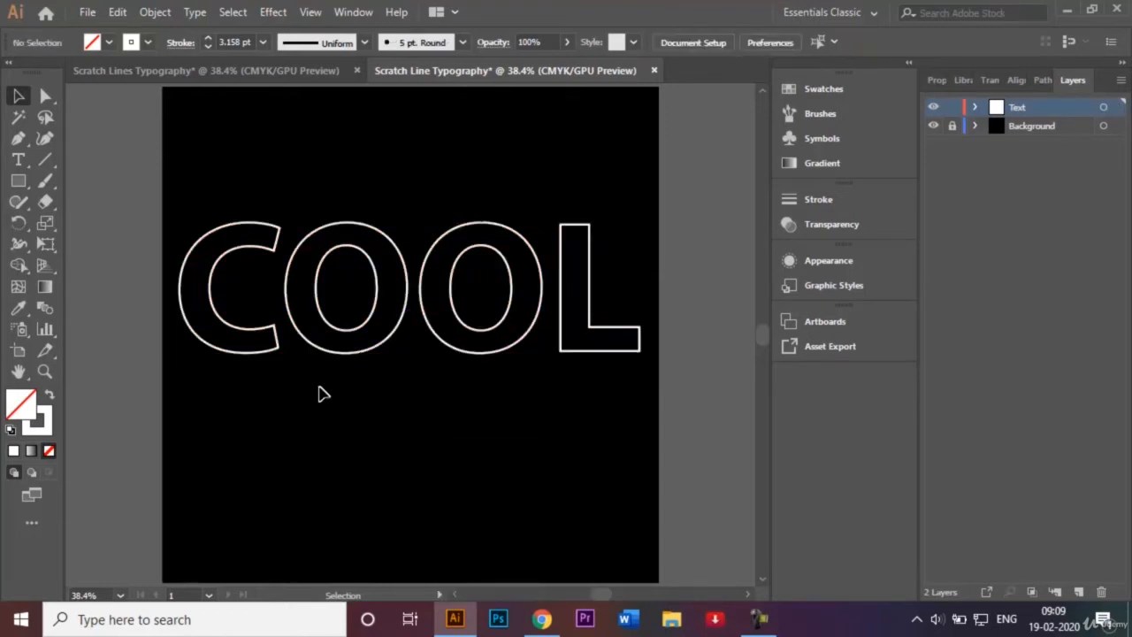
{"action": "left_click", "coordinate": [276, 355]}
{"action": "left_click", "coordinate": [347, 353]}
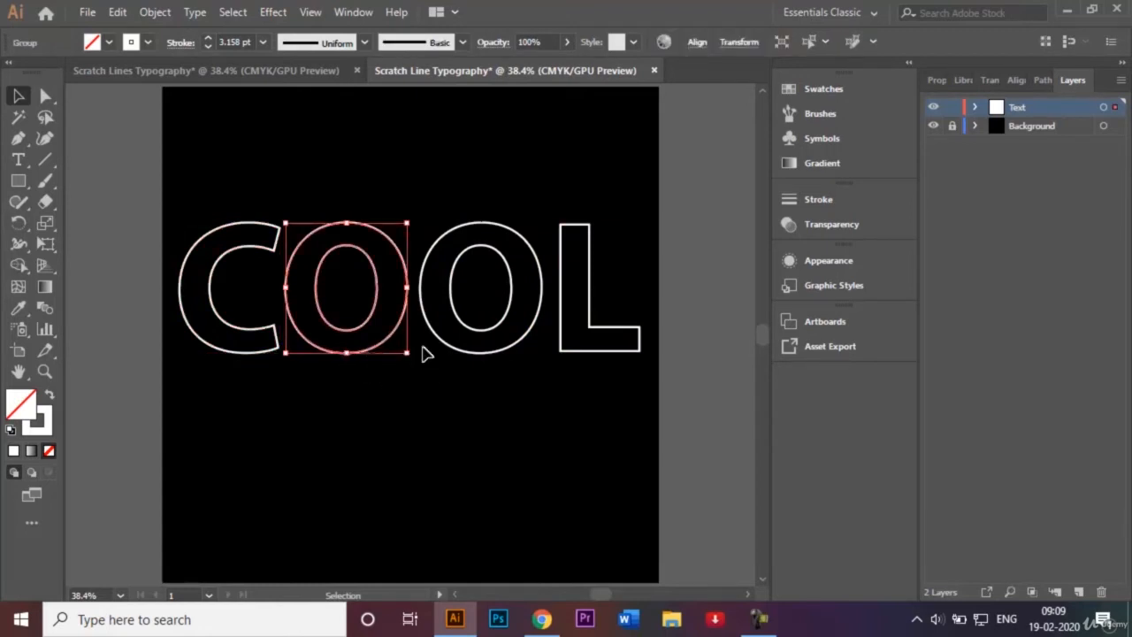
{"action": "left_click", "coordinate": [481, 352]}
{"action": "left_click", "coordinate": [592, 354]}
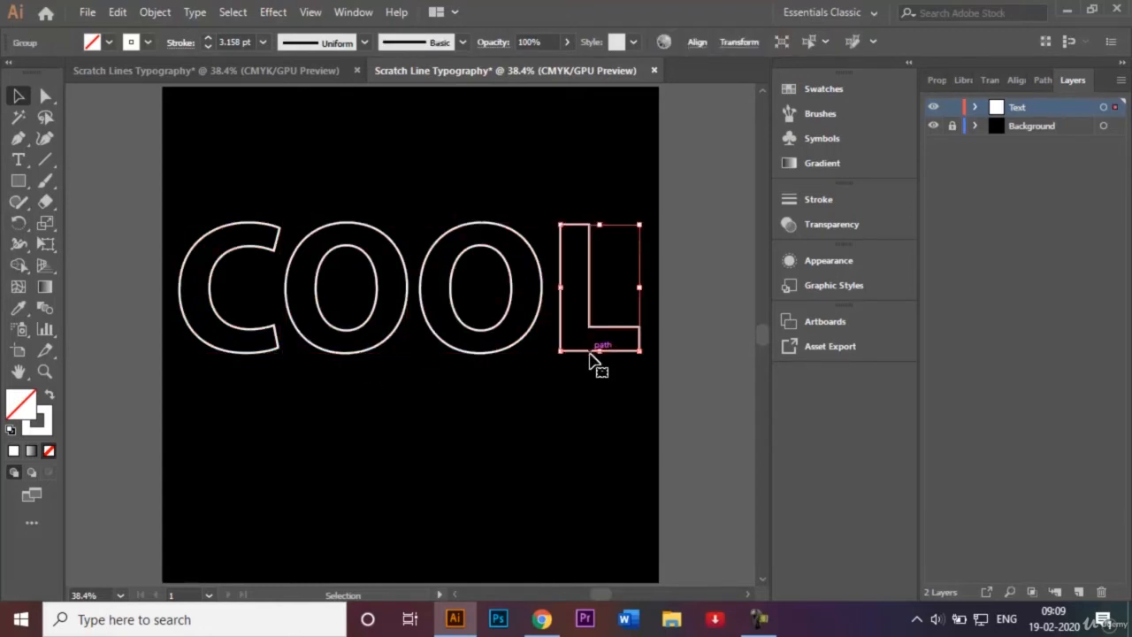
{"action": "left_click", "coordinate": [672, 202]}
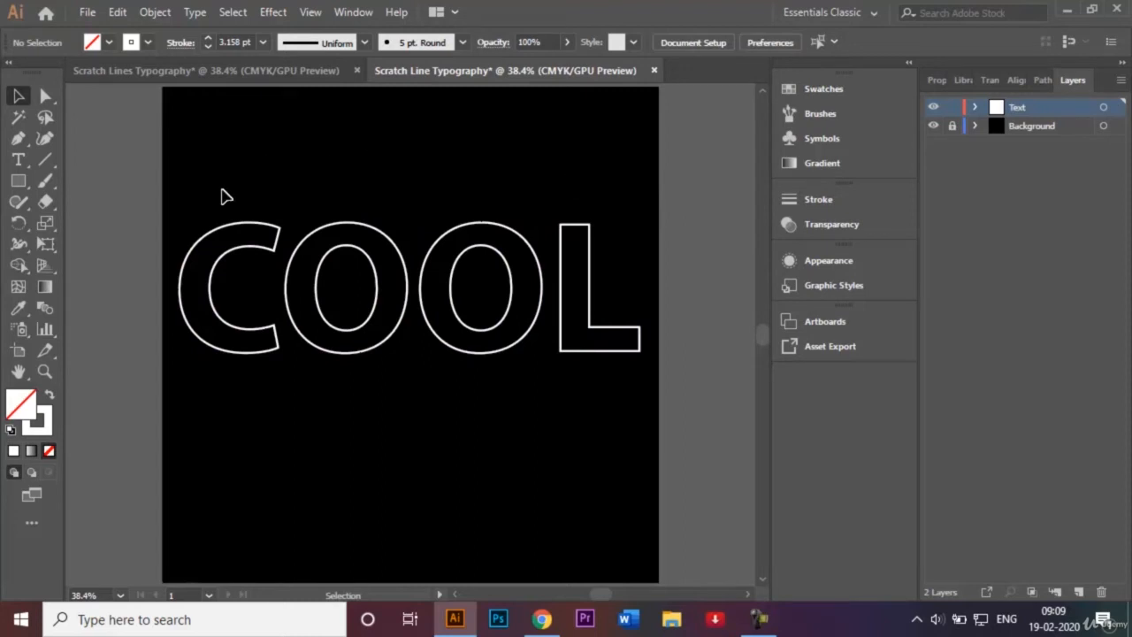
Ungroup the letter C and release its compound path
{"action": "left_click", "coordinate": [249, 256]}
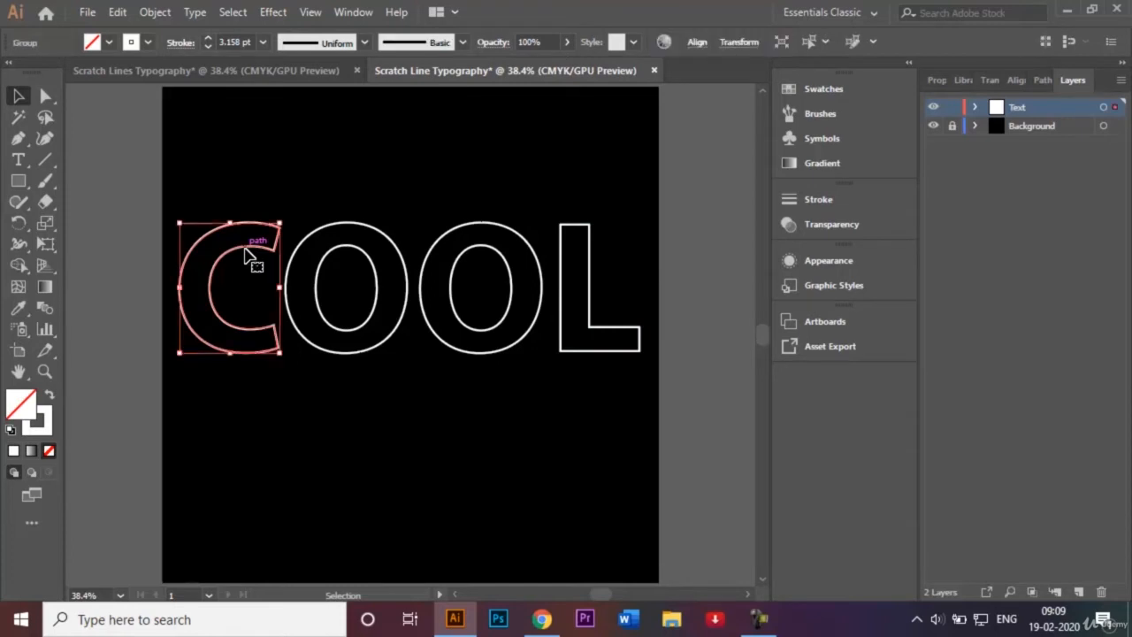
{"action": "right_click", "coordinate": [248, 257]}
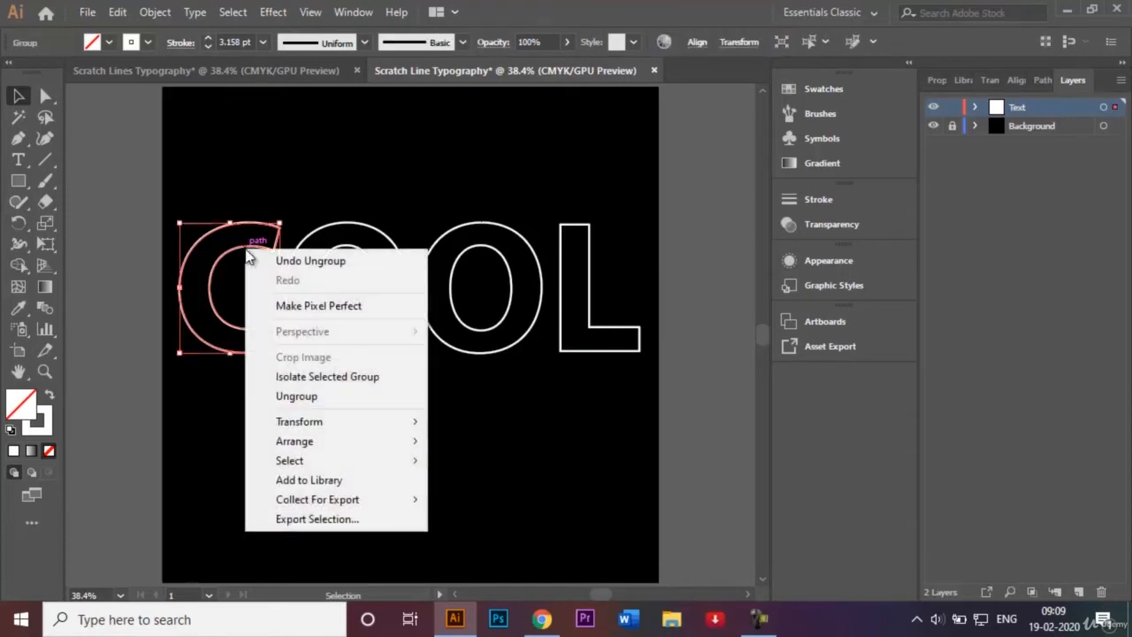
{"action": "left_click", "coordinate": [301, 396]}
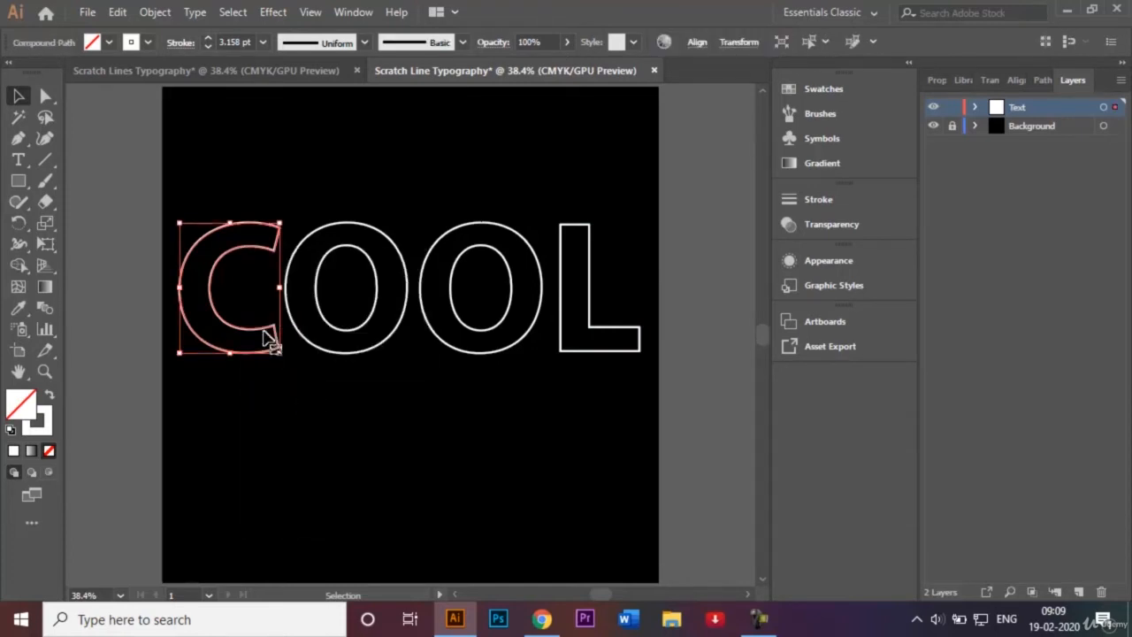
{"action": "right_click", "coordinate": [245, 333]}
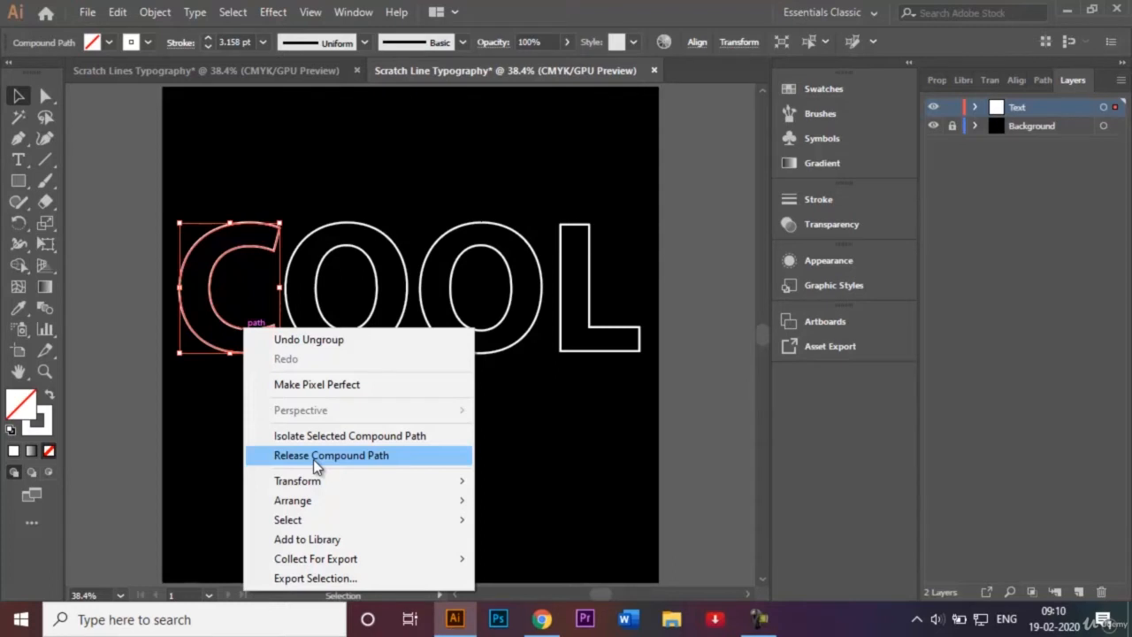
{"action": "left_click", "coordinate": [314, 459]}
{"action": "left_click", "coordinate": [263, 426]}
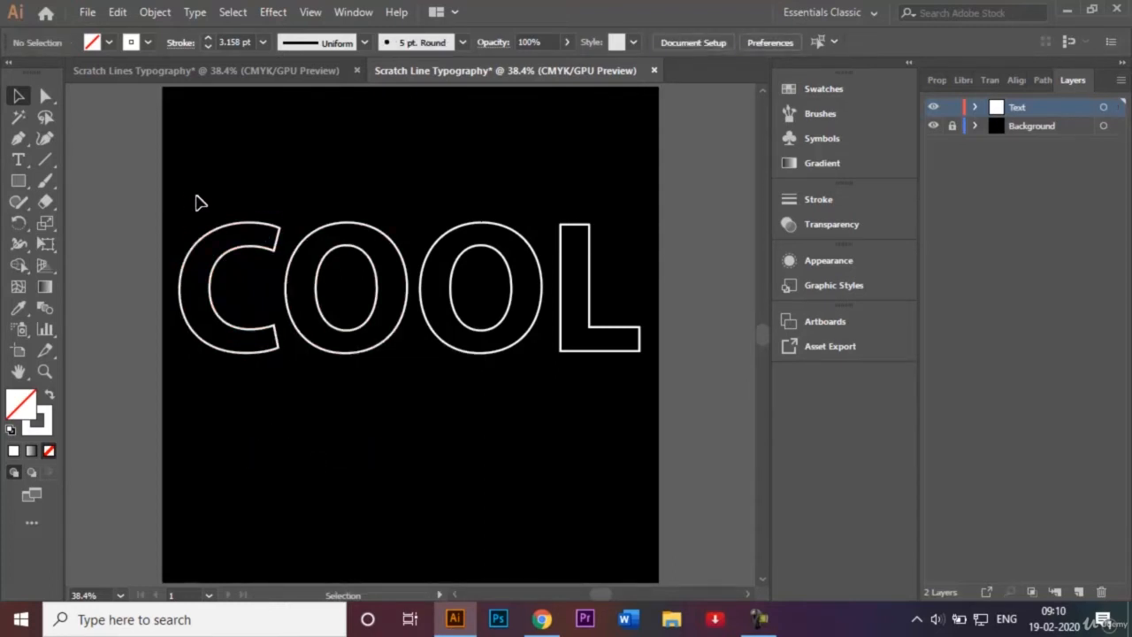
Add an anchor point with the Pen tool at the middle of each of the C's two short end edges
{"action": "left_click", "coordinate": [238, 228]}
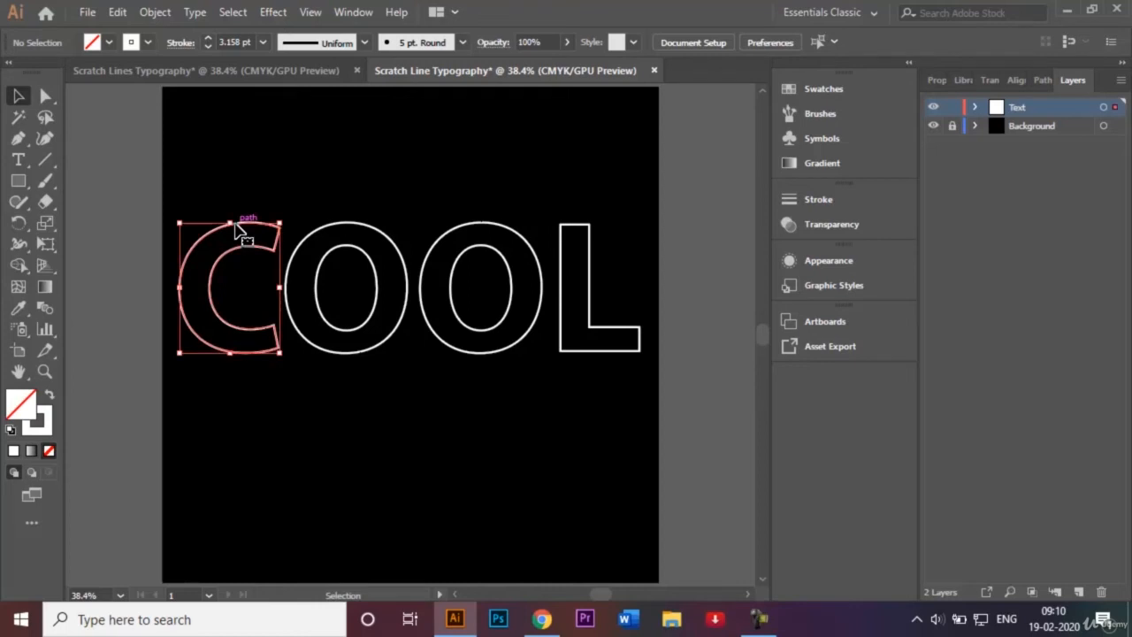
{"action": "left_click", "coordinate": [19, 139]}
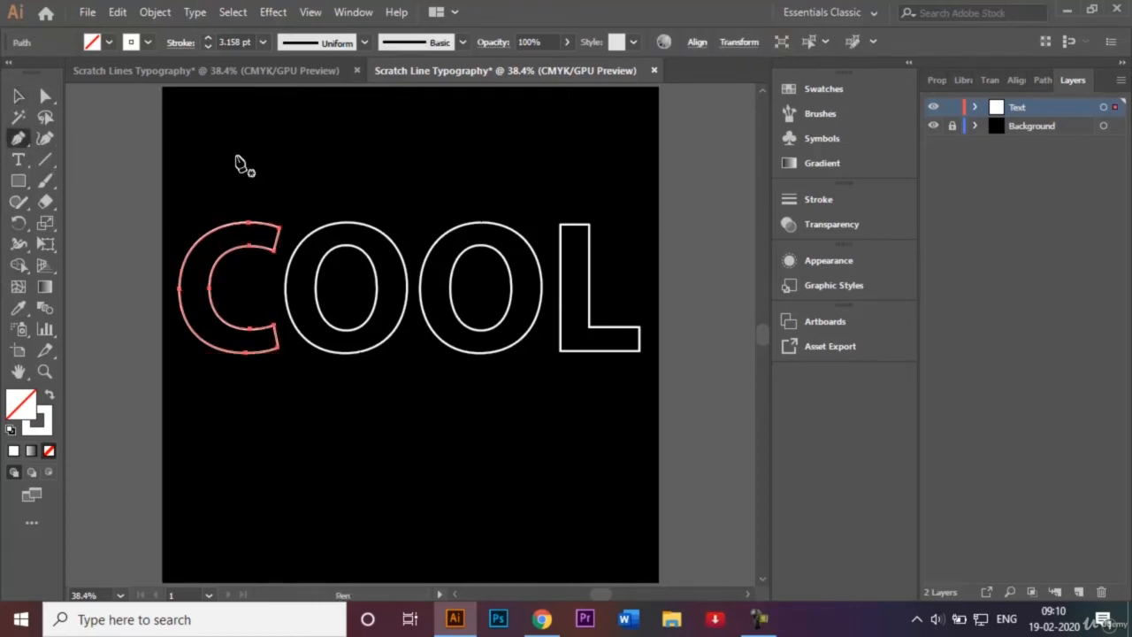
{"action": "key", "text": "ctrl+1"}
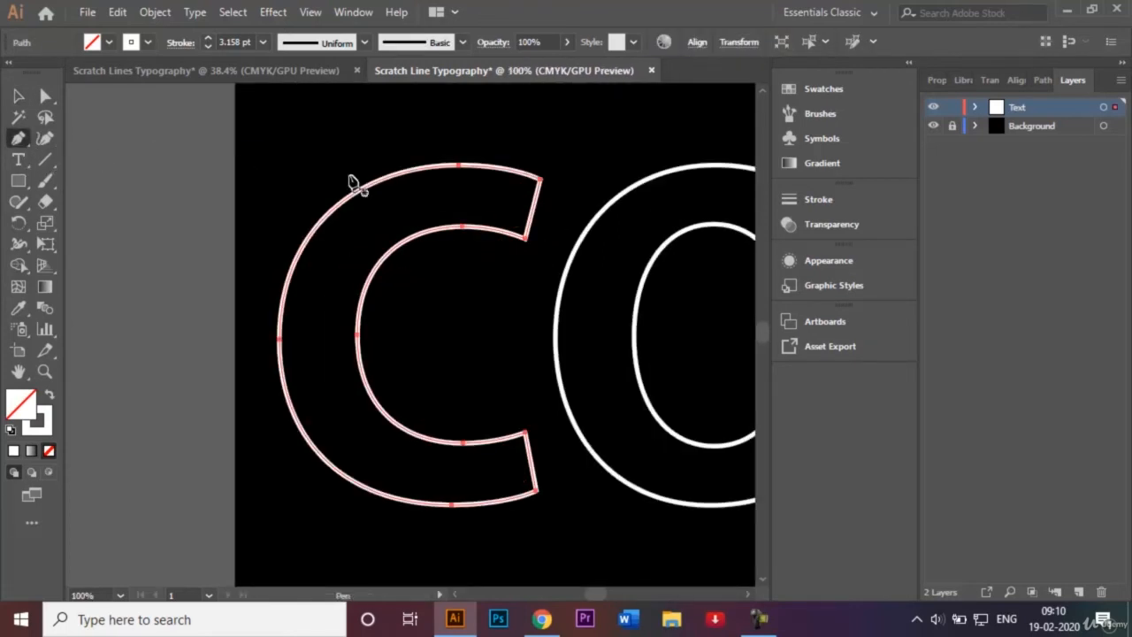
{"action": "left_click", "coordinate": [534, 210]}
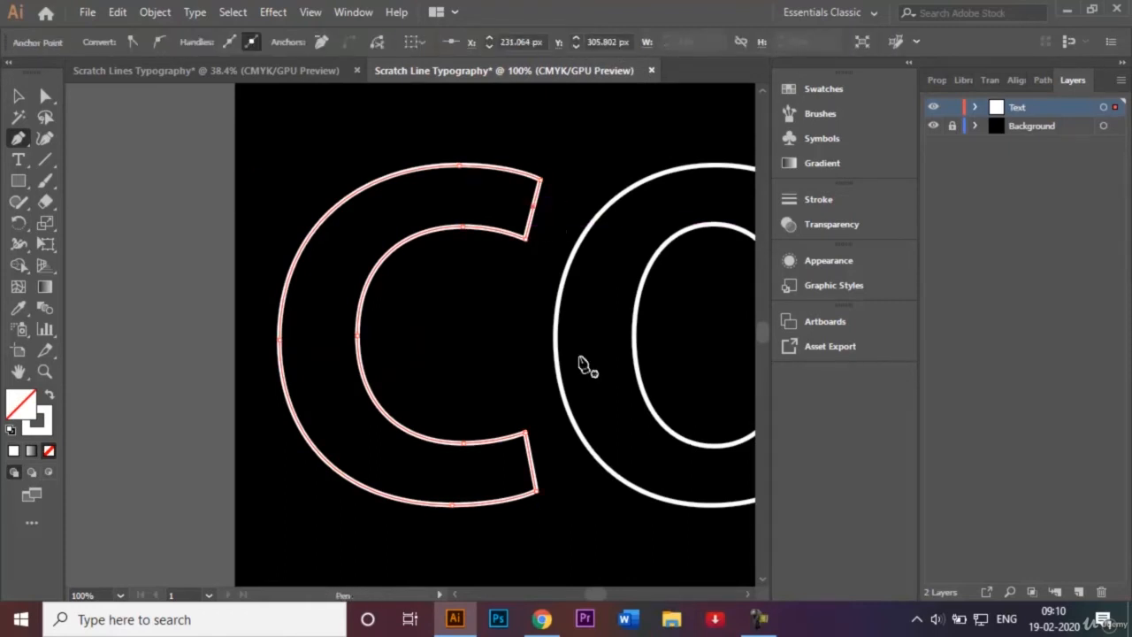
{"action": "left_click", "coordinate": [531, 461]}
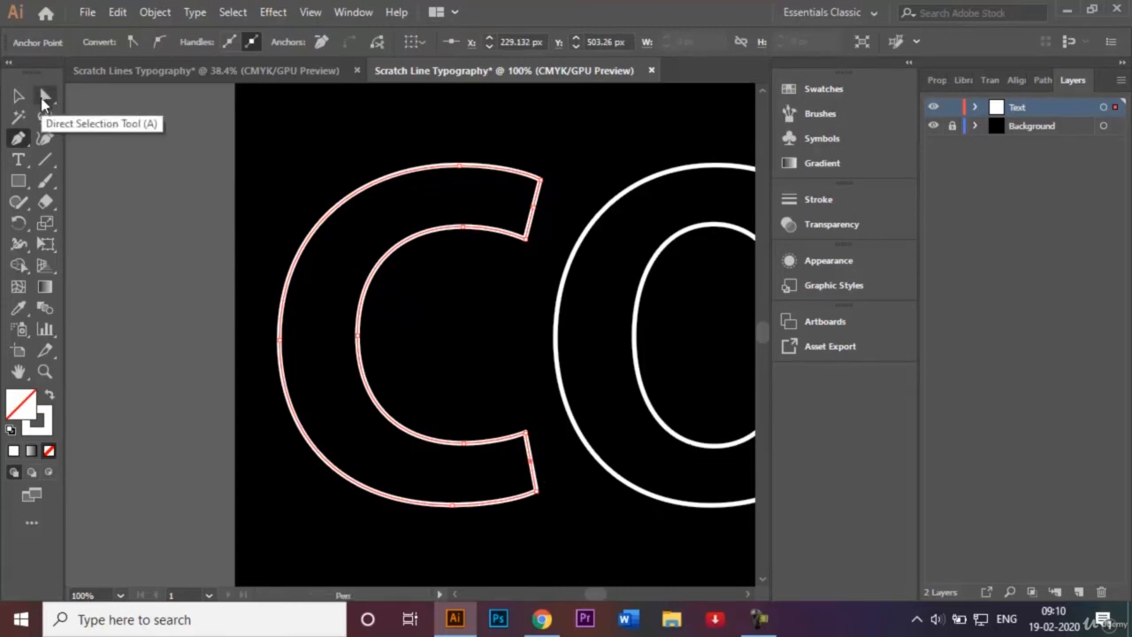
Delete the middle anchor points on the C's two end edges to split it into separate outer and inner curves
{"action": "left_click", "coordinate": [43, 103]}
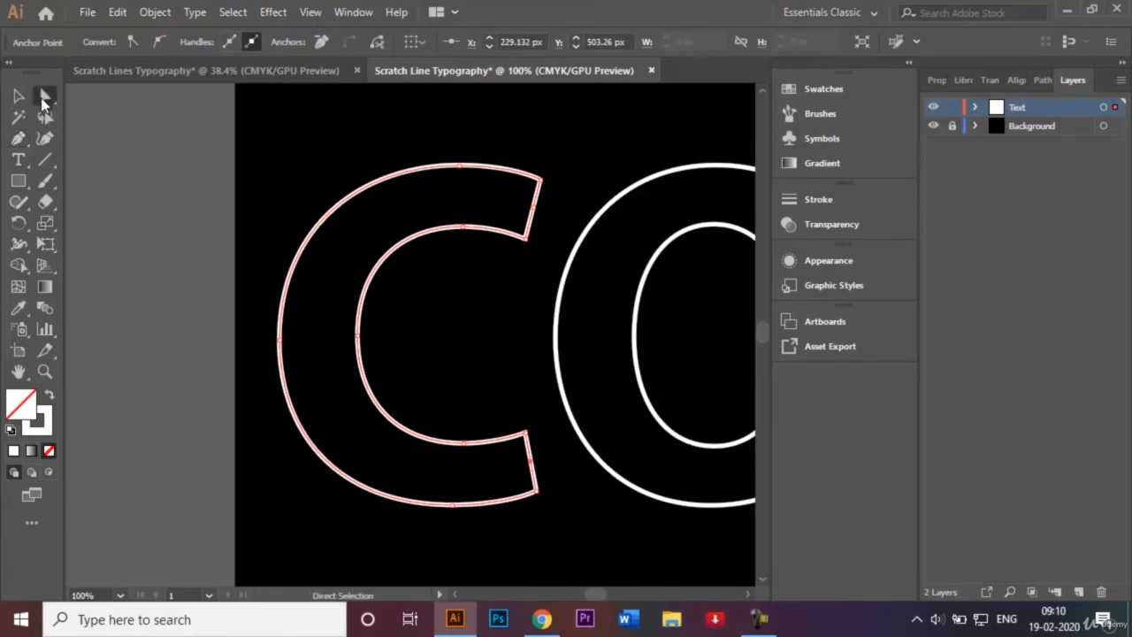
{"action": "left_click", "coordinate": [533, 208]}
{"action": "left_click", "coordinate": [531, 462], "text": "shift"}
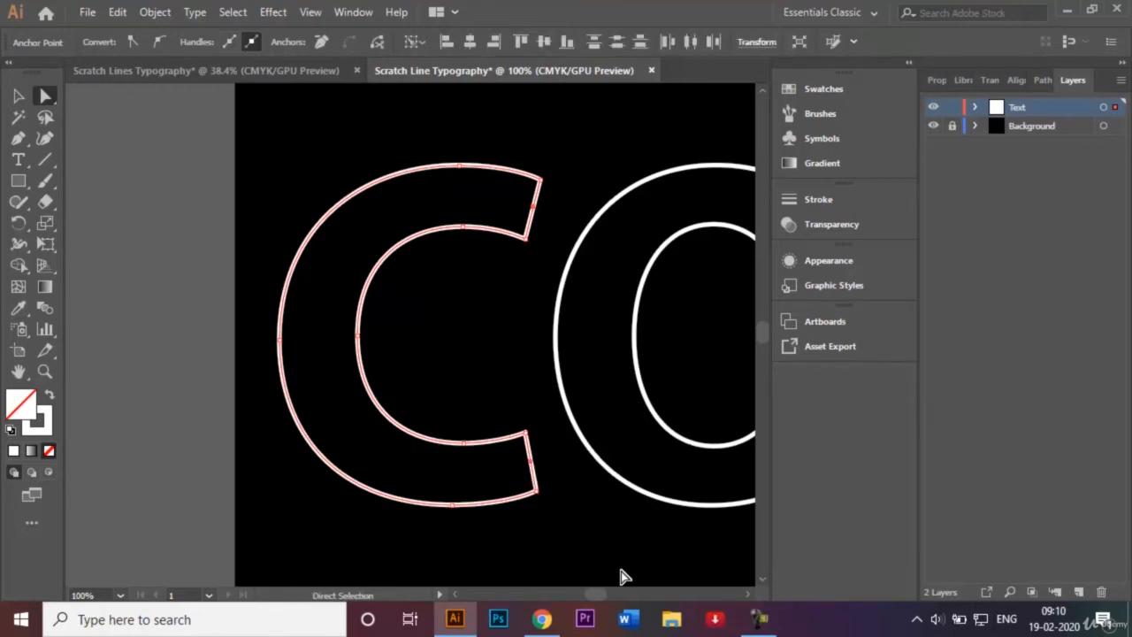
{"action": "key", "text": "Delete"}
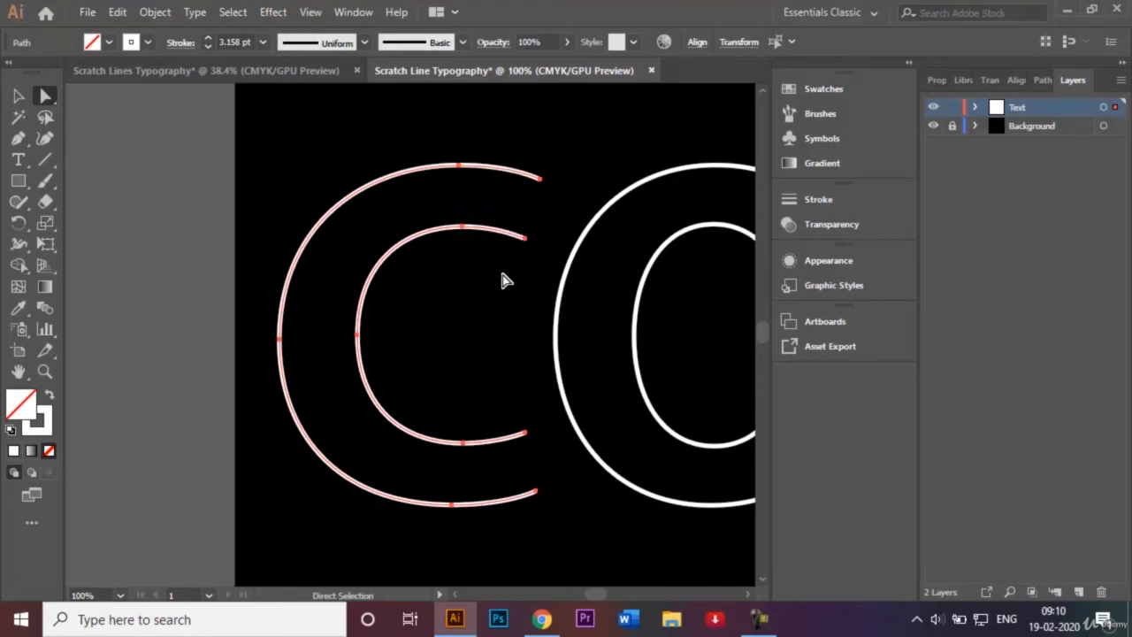
Blend the C's inner curve with its outer curve using the Blend tool
{"action": "left_click", "coordinate": [18, 95]}
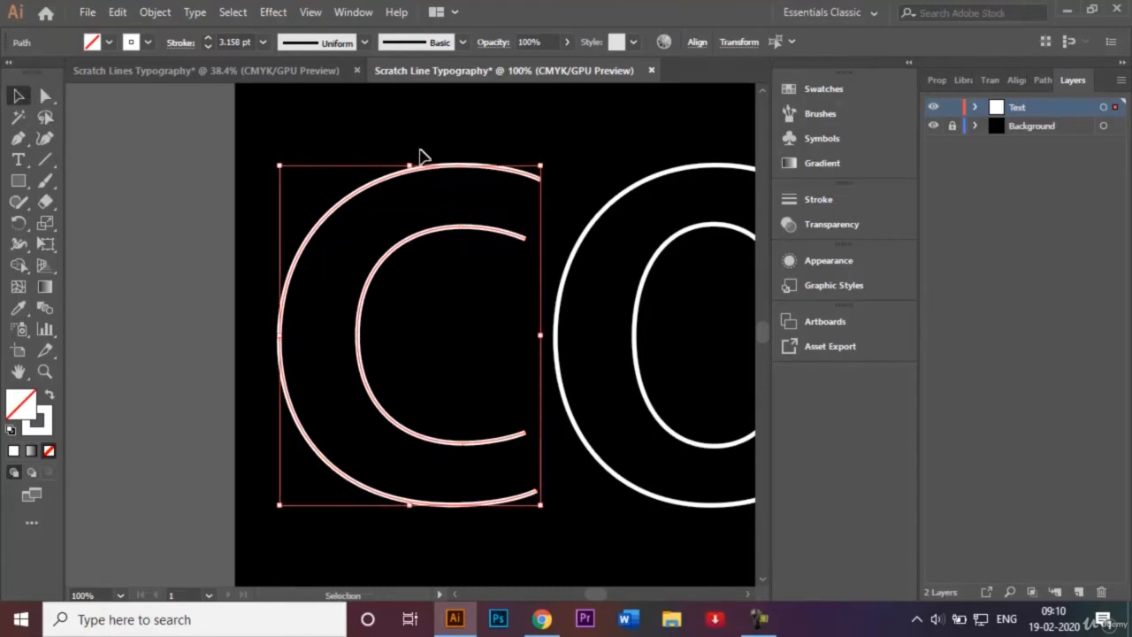
{"action": "left_click", "coordinate": [45, 310]}
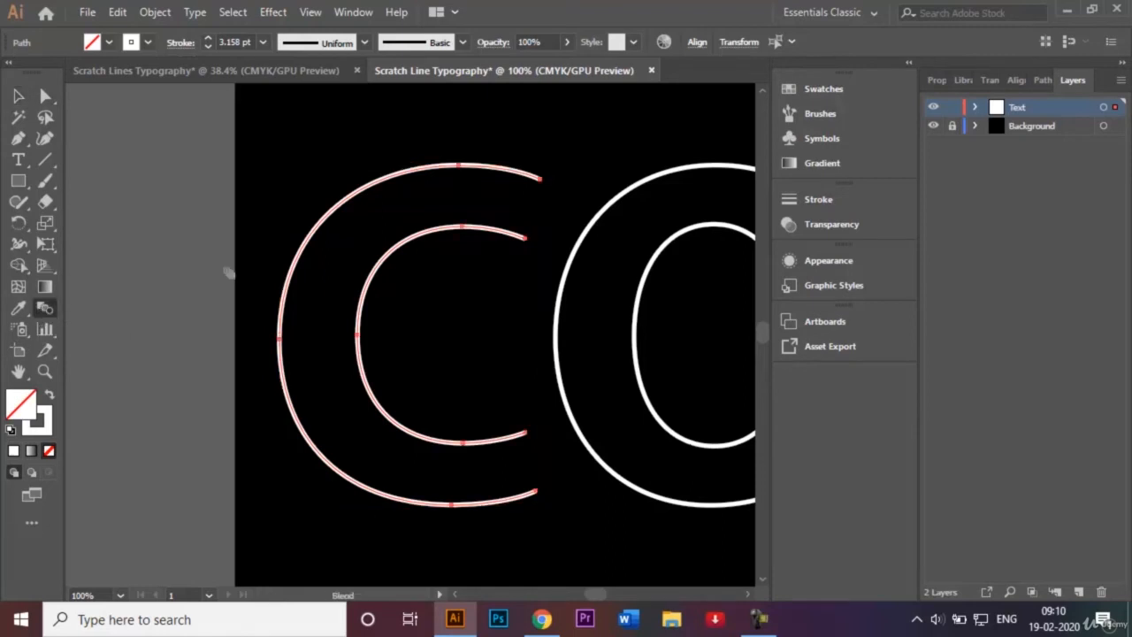
{"action": "left_click", "coordinate": [520, 246]}
{"action": "left_click", "coordinate": [509, 173]}
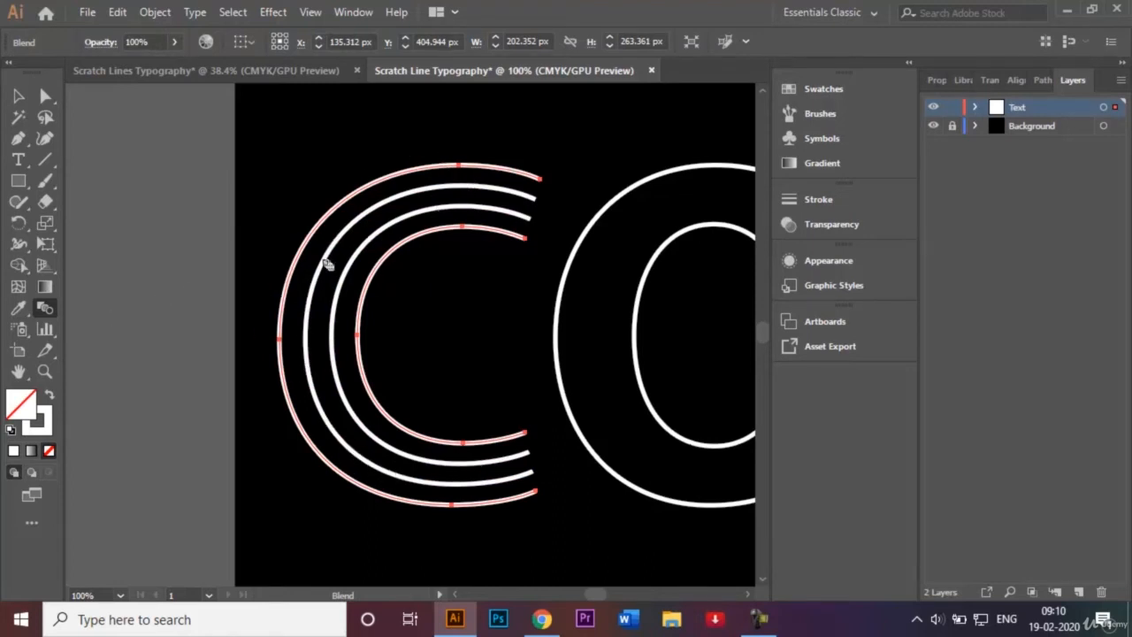
Set the C's blend spacing to 3 Specified Steps with the preview on, and deselect the letter
{"action": "double_click", "coordinate": [46, 310]}
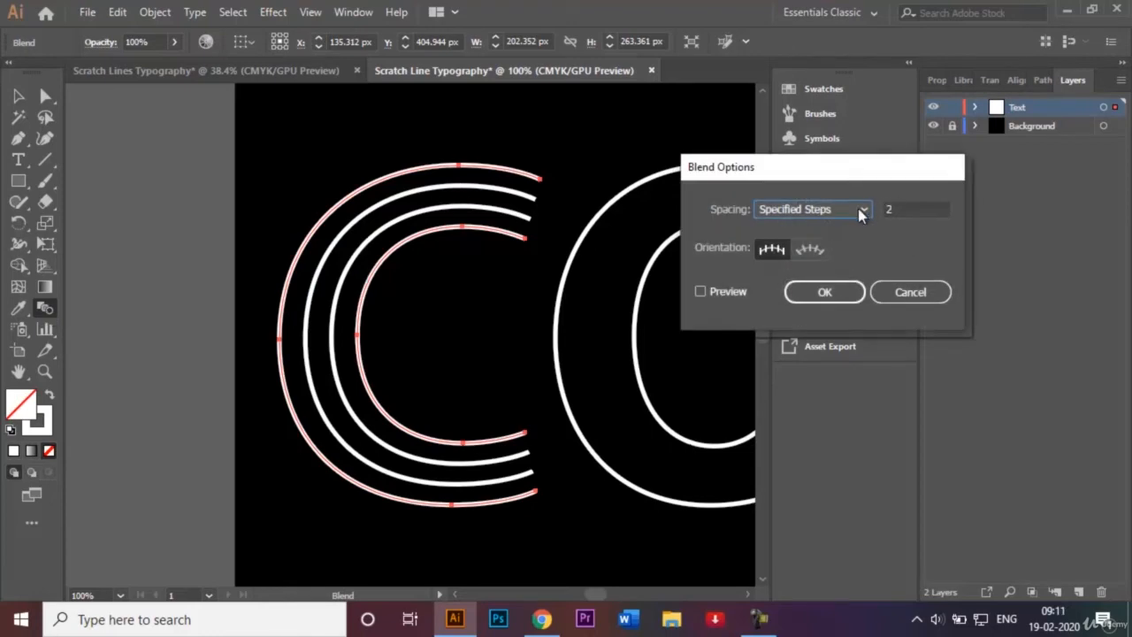
{"action": "left_click", "coordinate": [858, 209]}
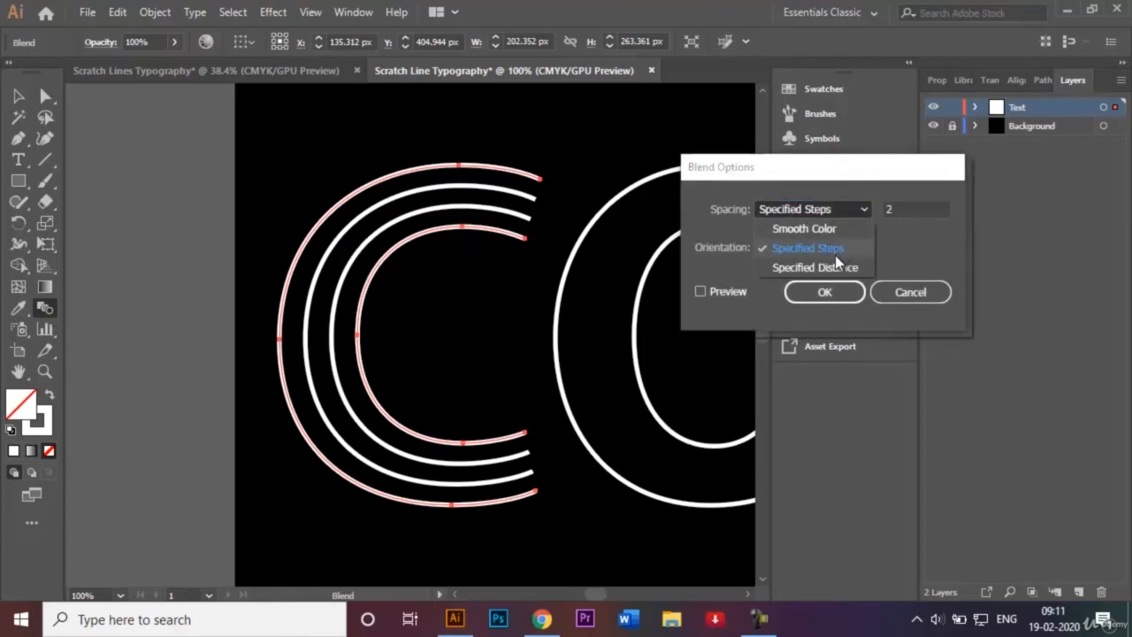
{"action": "left_click", "coordinate": [902, 207]}
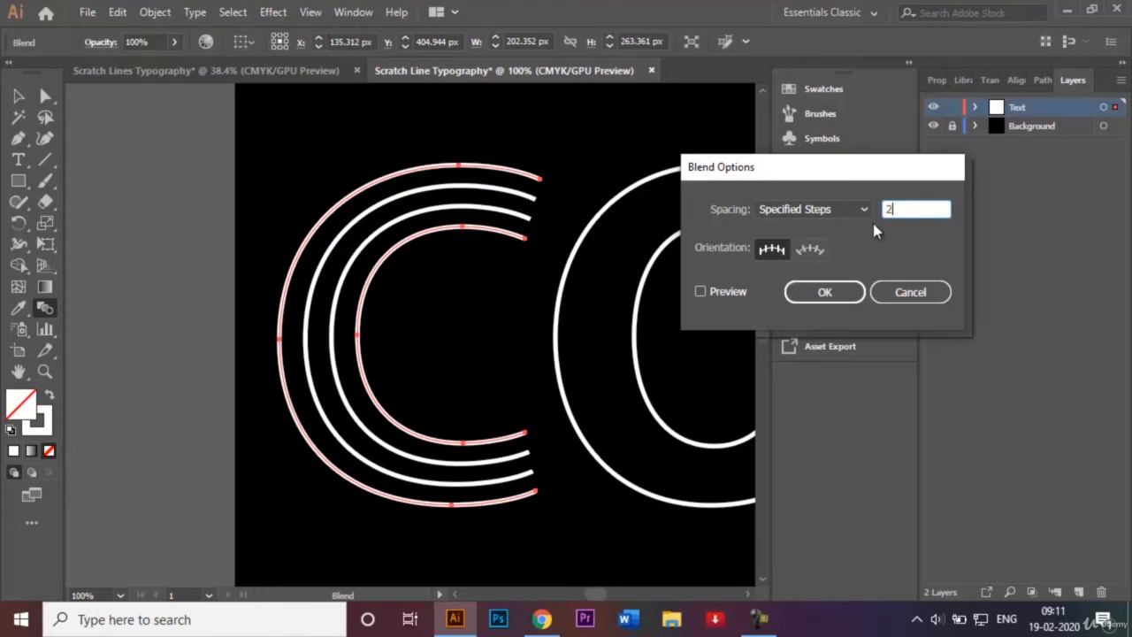
{"action": "left_click", "coordinate": [700, 291]}
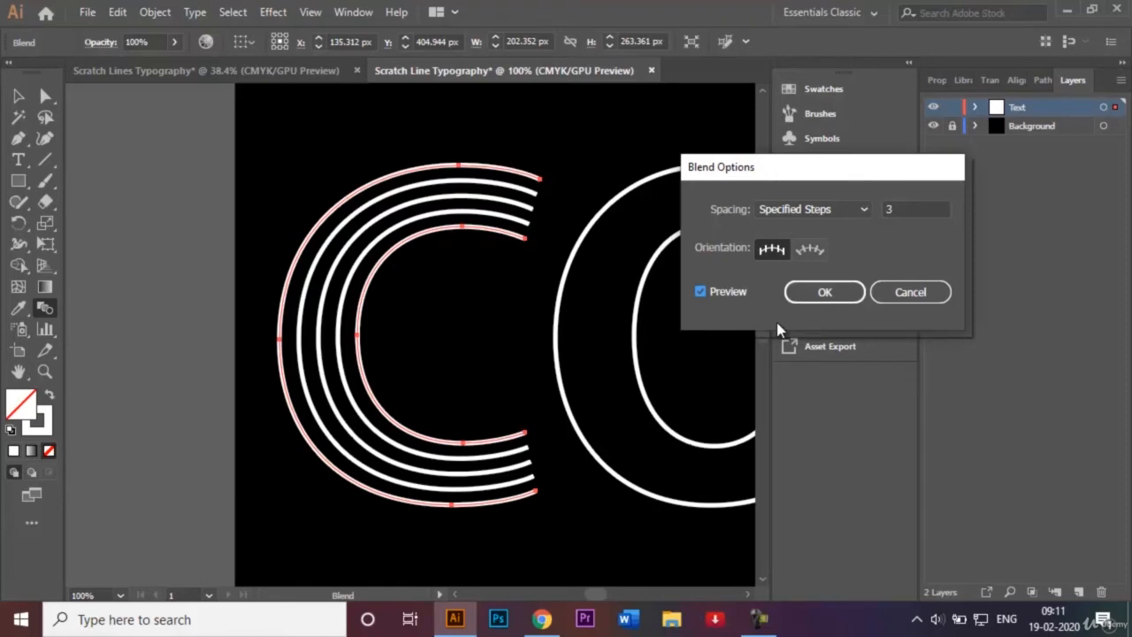
{"action": "left_click", "coordinate": [824, 293]}
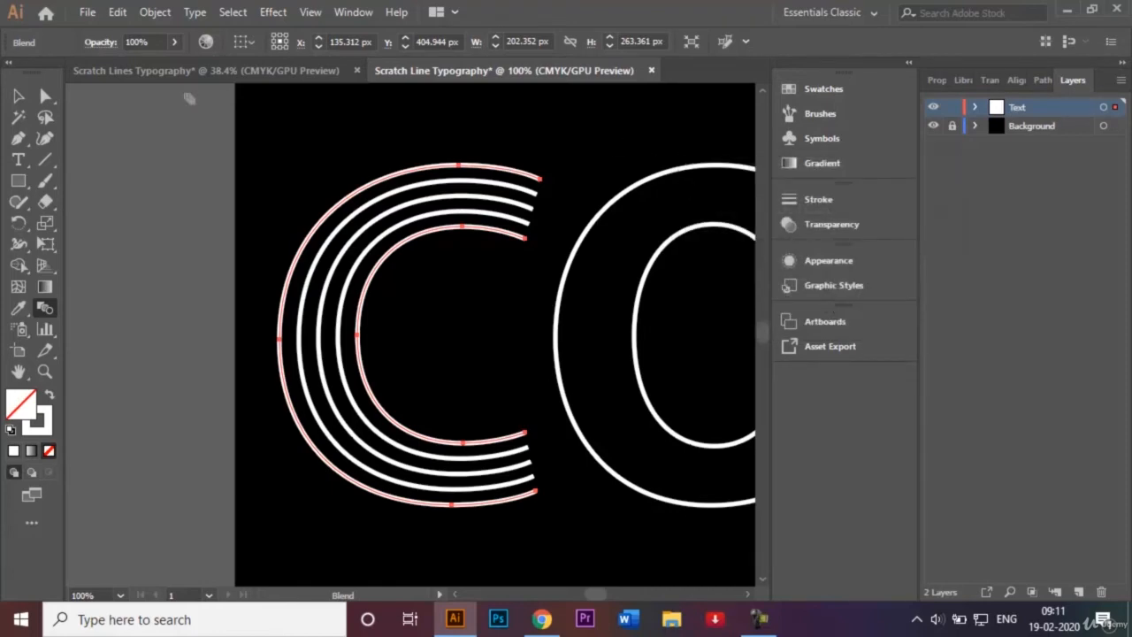
{"action": "left_click", "coordinate": [15, 95]}
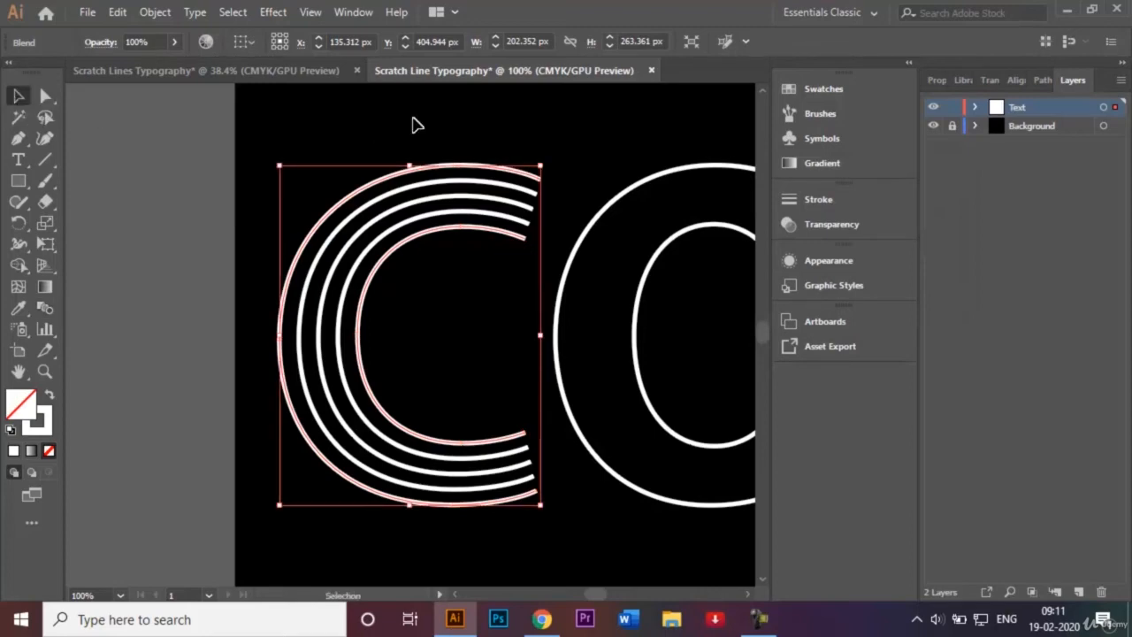
{"action": "left_click", "coordinate": [412, 121]}
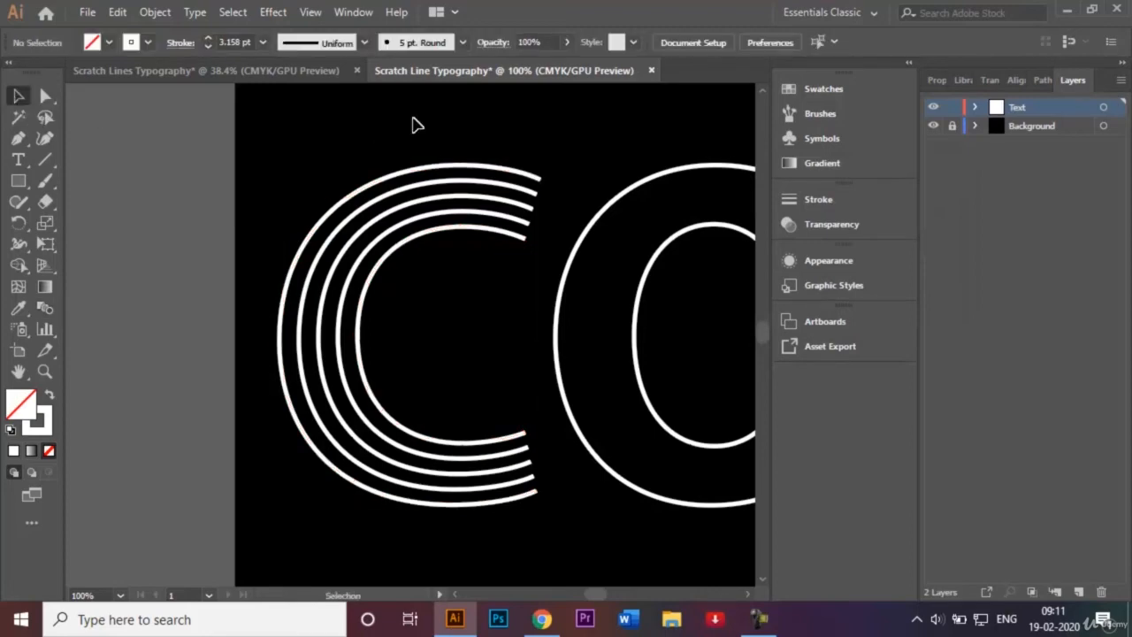
Ungroup both O letters together and release their compound paths
{"action": "left_click", "coordinate": [748, 595]}
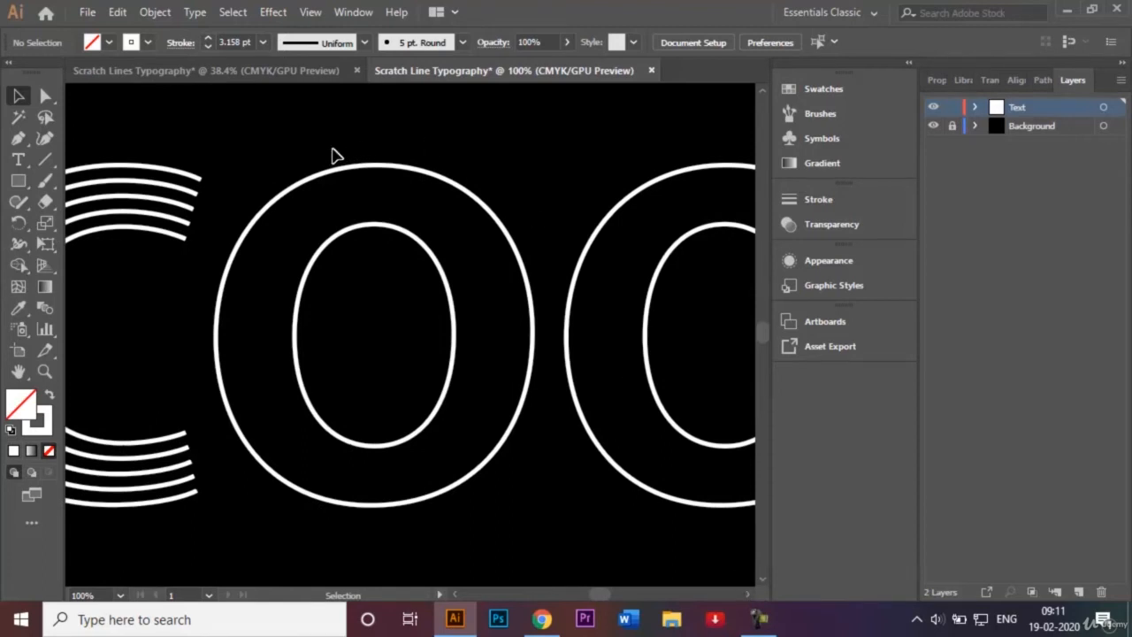
{"action": "key", "text": "ctrl+minus"}
{"action": "left_click_drag", "start_coordinate": [340, 203], "coordinate": [690, 469]}
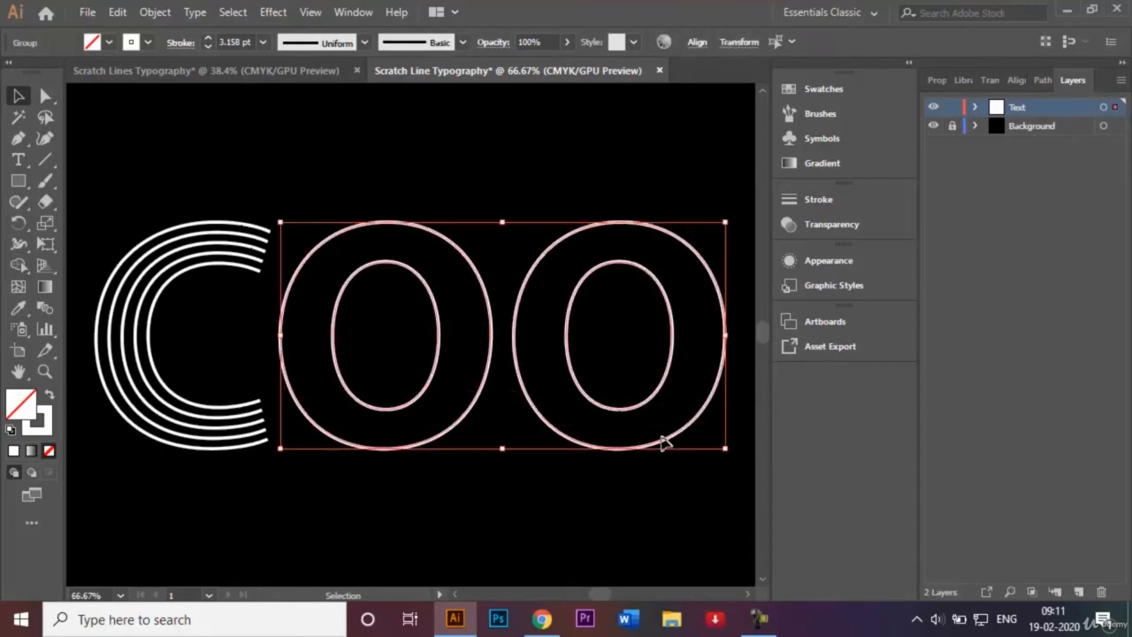
{"action": "right_click", "coordinate": [622, 414]}
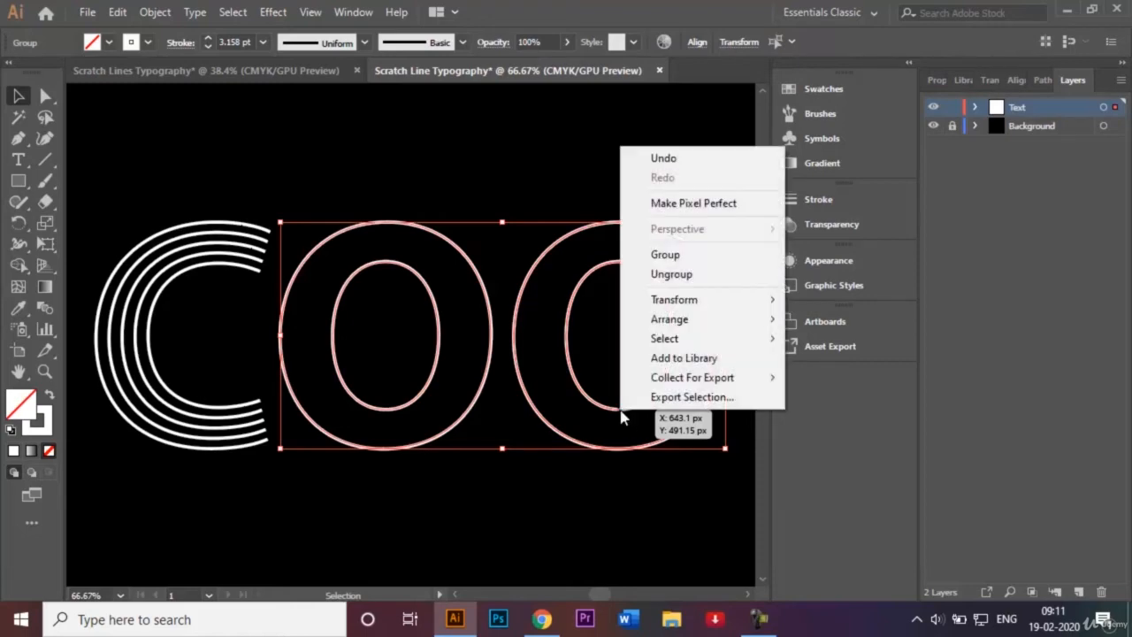
{"action": "left_click", "coordinate": [713, 280]}
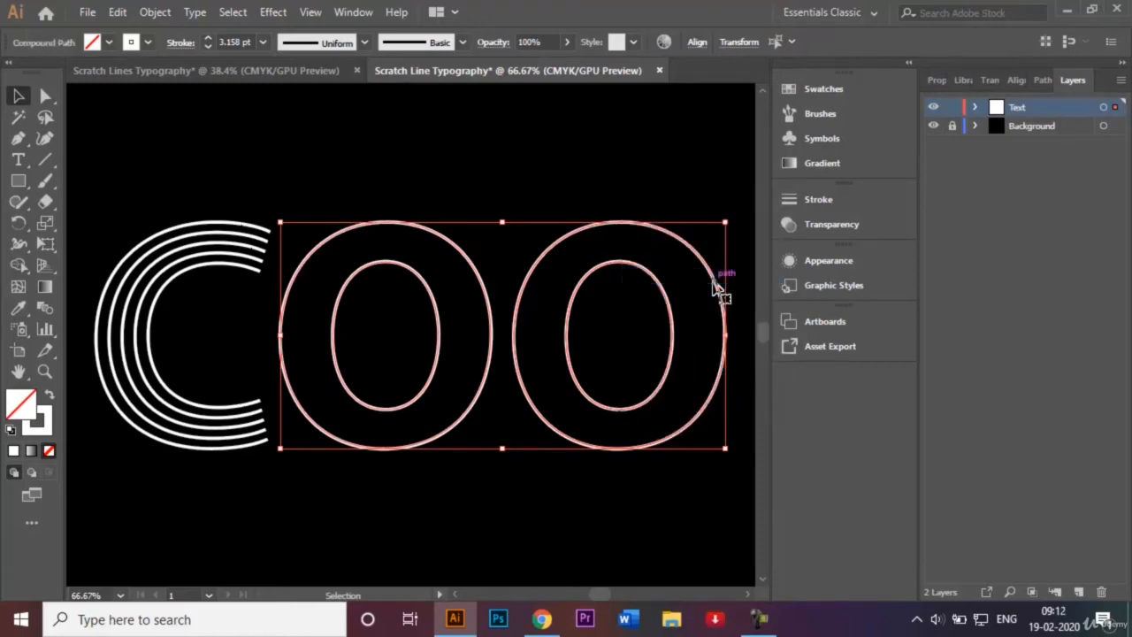
{"action": "right_click", "coordinate": [622, 414]}
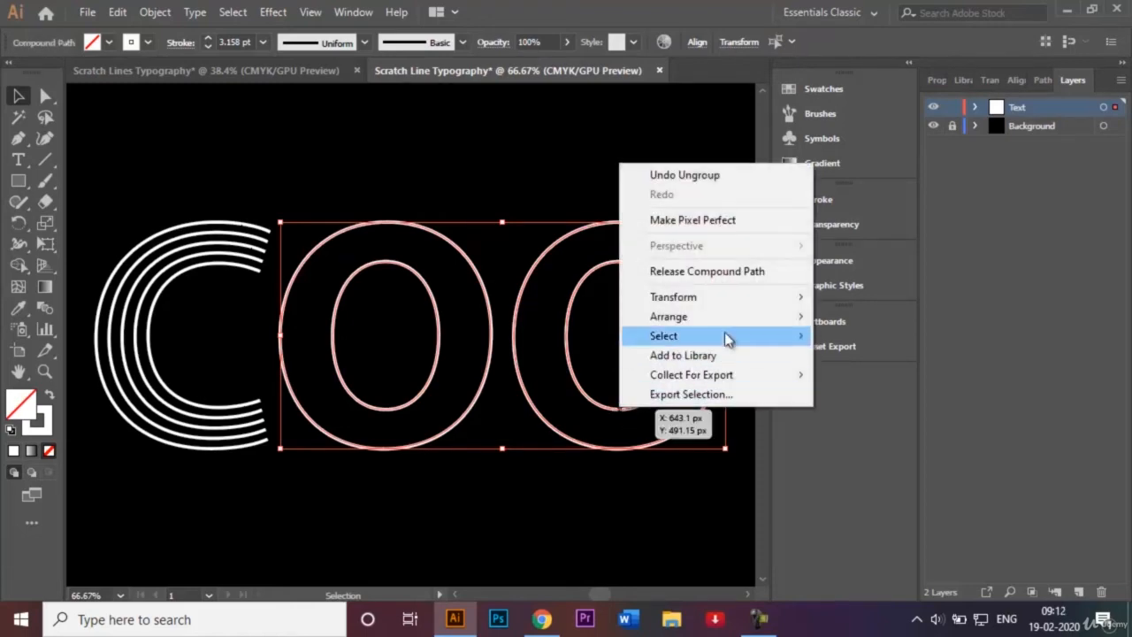
{"action": "left_click", "coordinate": [741, 279]}
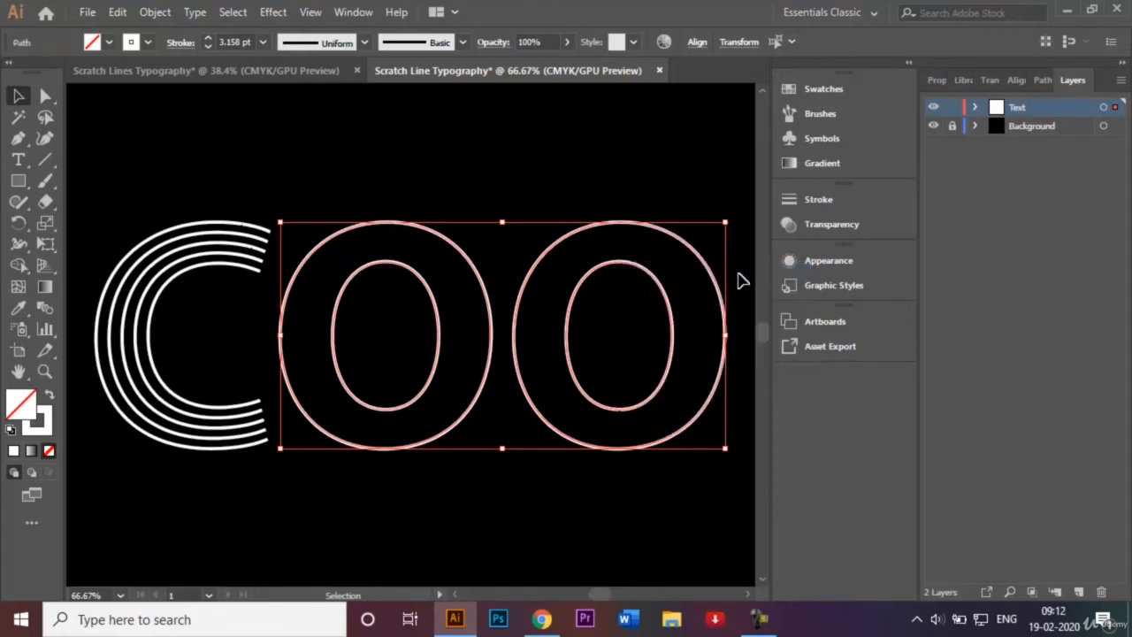
{"action": "left_click", "coordinate": [531, 171]}
Try to blend the first O's inner and outer ovals from points beside their top anchors, and undo the blend
{"action": "left_click_drag", "start_coordinate": [352, 200], "coordinate": [468, 471]}
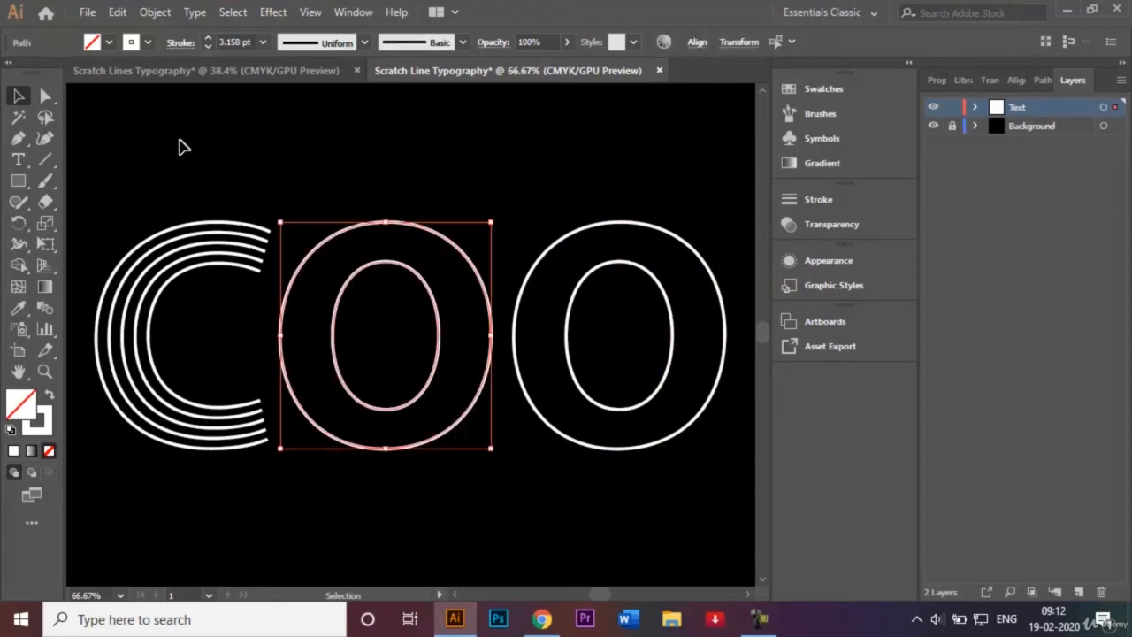
{"action": "left_click", "coordinate": [48, 304]}
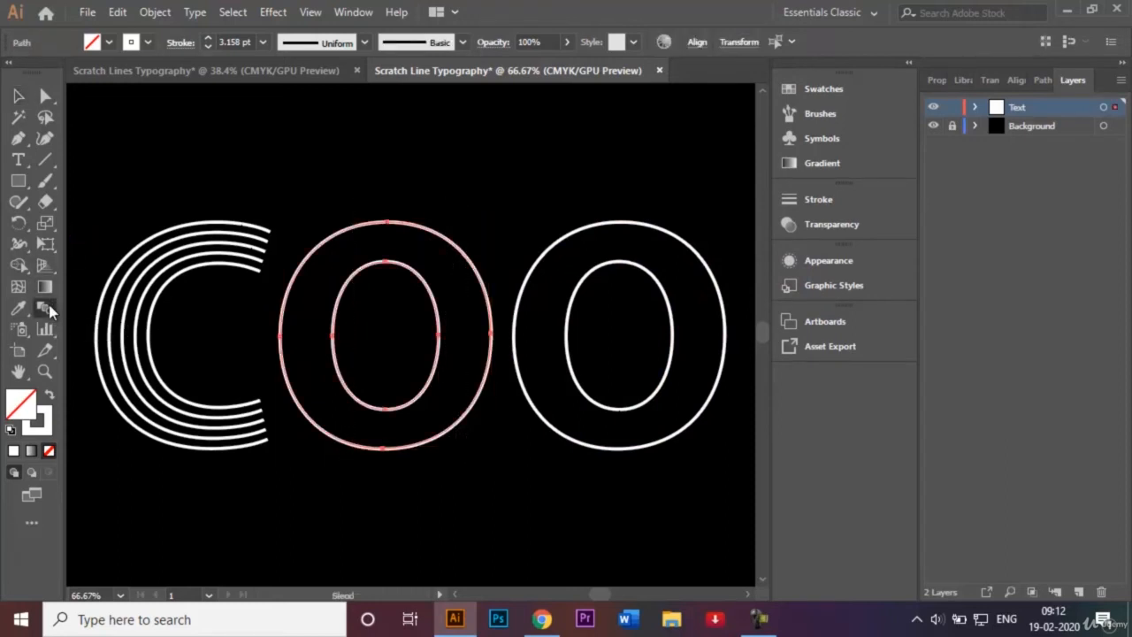
{"action": "left_click", "coordinate": [395, 263]}
{"action": "left_click", "coordinate": [415, 228]}
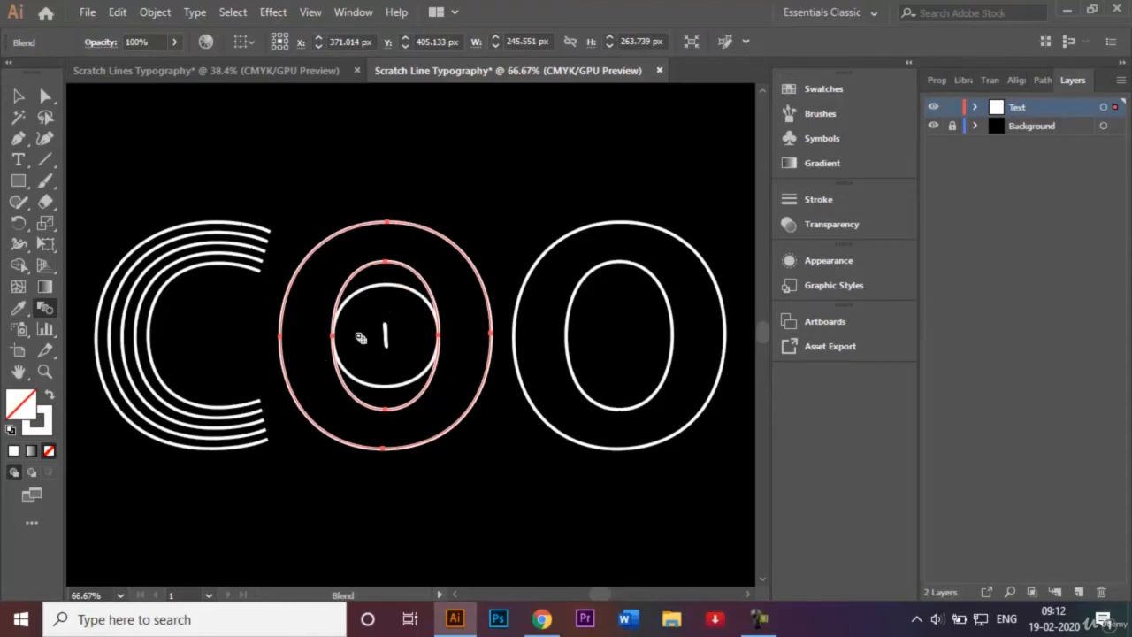
{"action": "key", "text": "ctrl+z"}
{"action": "key", "text": "v"}
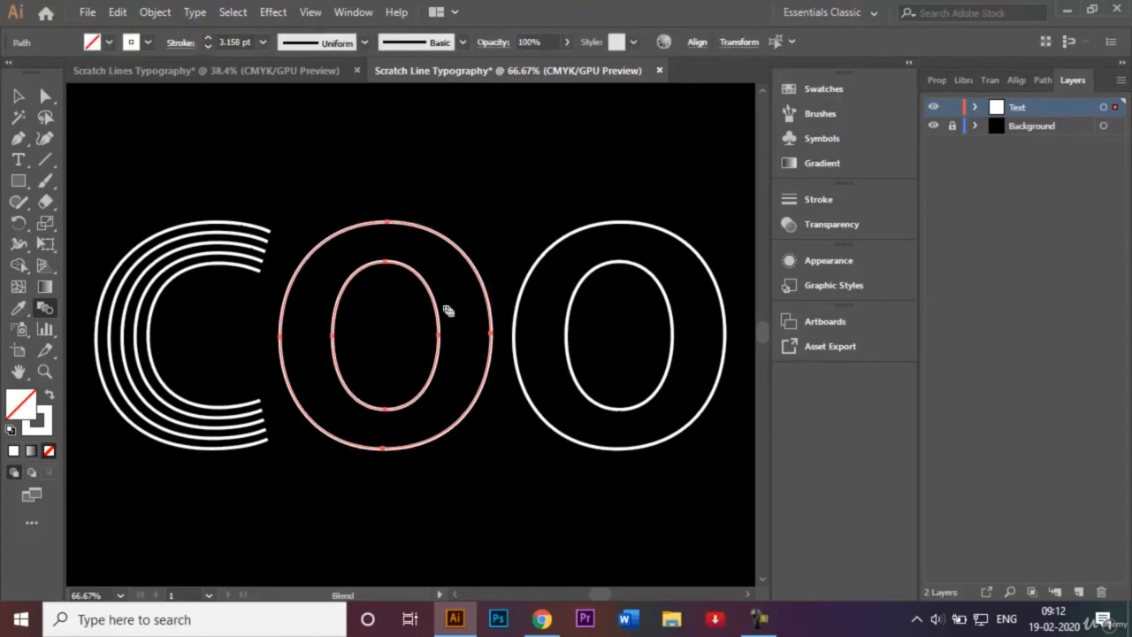
Blend the first O's inner and outer ovals by joining their matching top anchor points
{"action": "key", "text": "ctrl+equal"}
{"action": "key", "text": "ctrl+equal"}
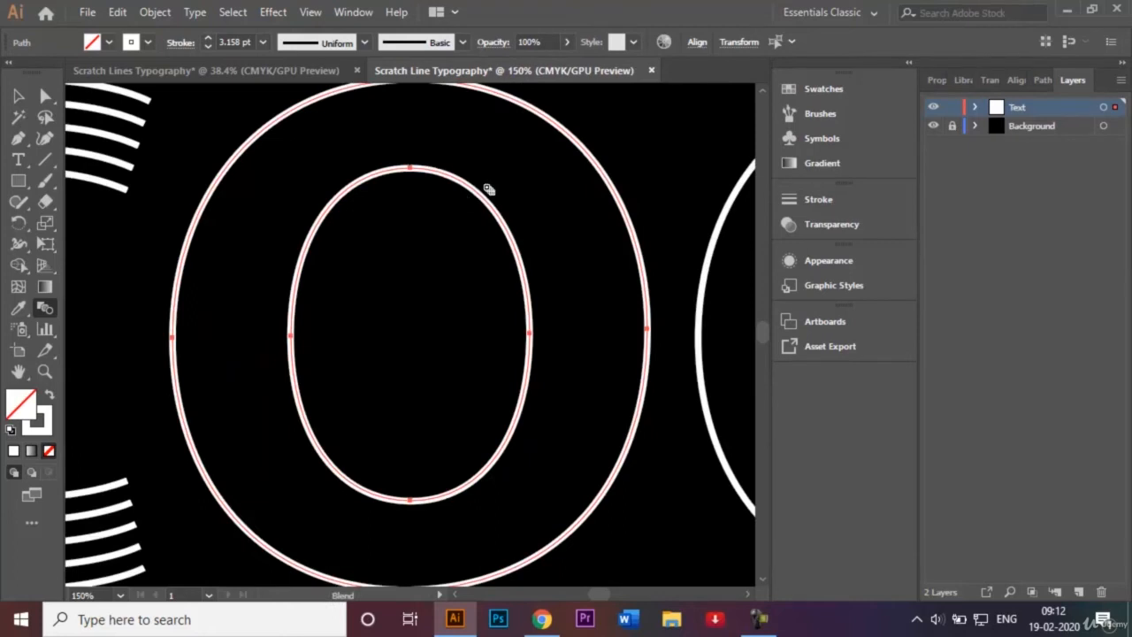
{"action": "scroll", "coordinate": [766, 98], "scroll_direction": "up", "scroll_amount": 4}
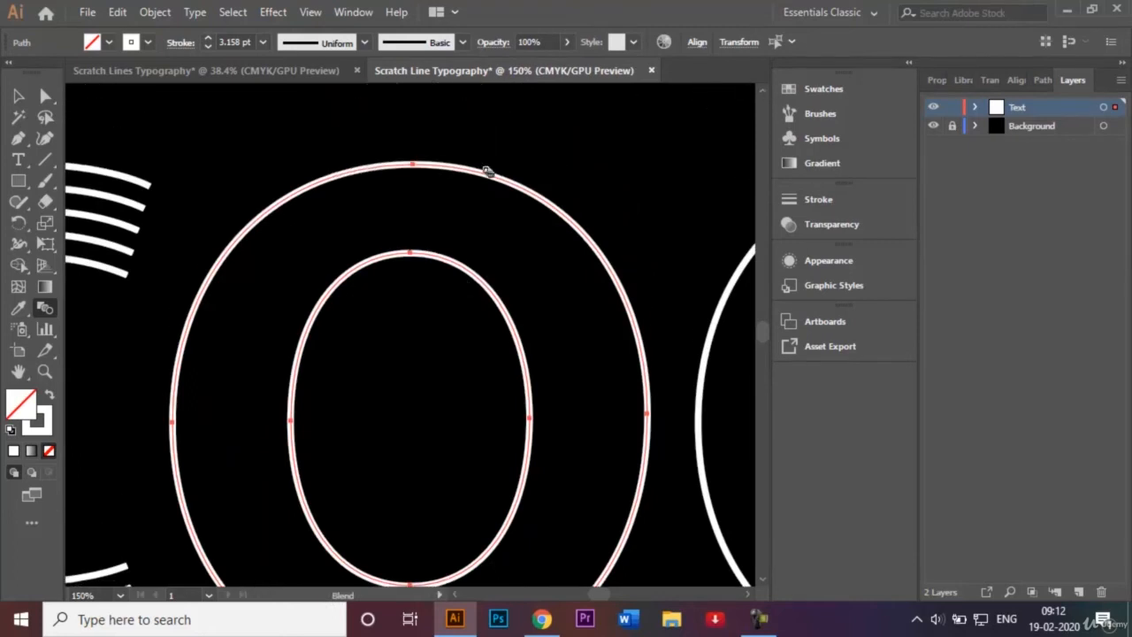
{"action": "left_click", "coordinate": [411, 253]}
{"action": "left_click", "coordinate": [411, 163]}
{"action": "left_click", "coordinate": [412, 165]}
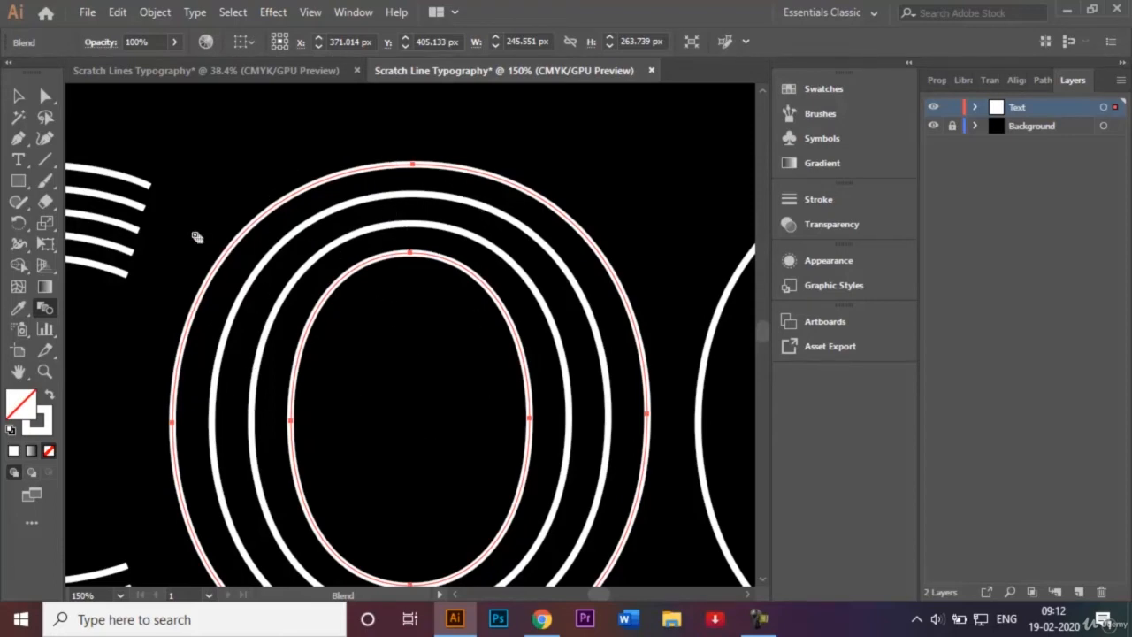
Set the first O's blend spacing to 3 Specified Steps with the preview on
{"action": "double_click", "coordinate": [44, 308]}
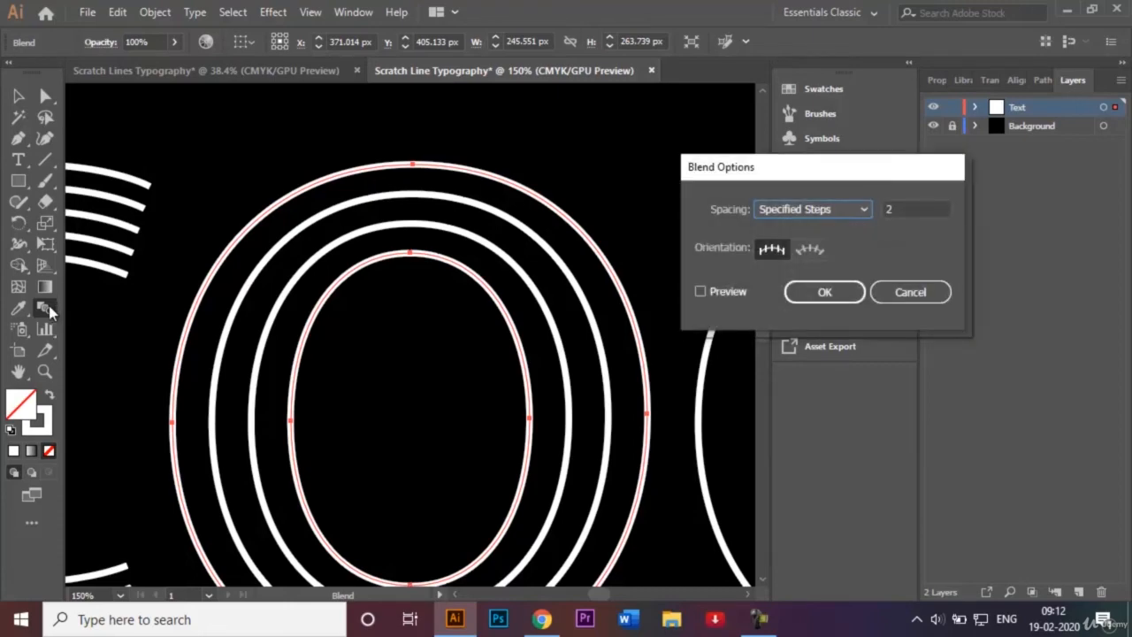
{"action": "left_click", "coordinate": [901, 205]}
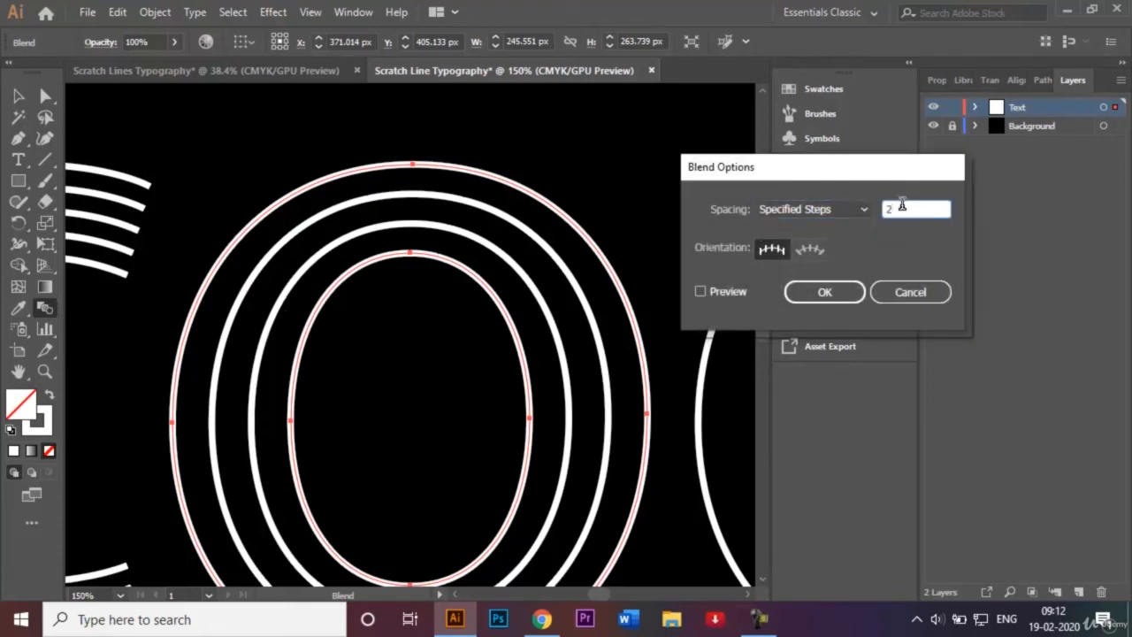
{"action": "left_click", "coordinate": [699, 291]}
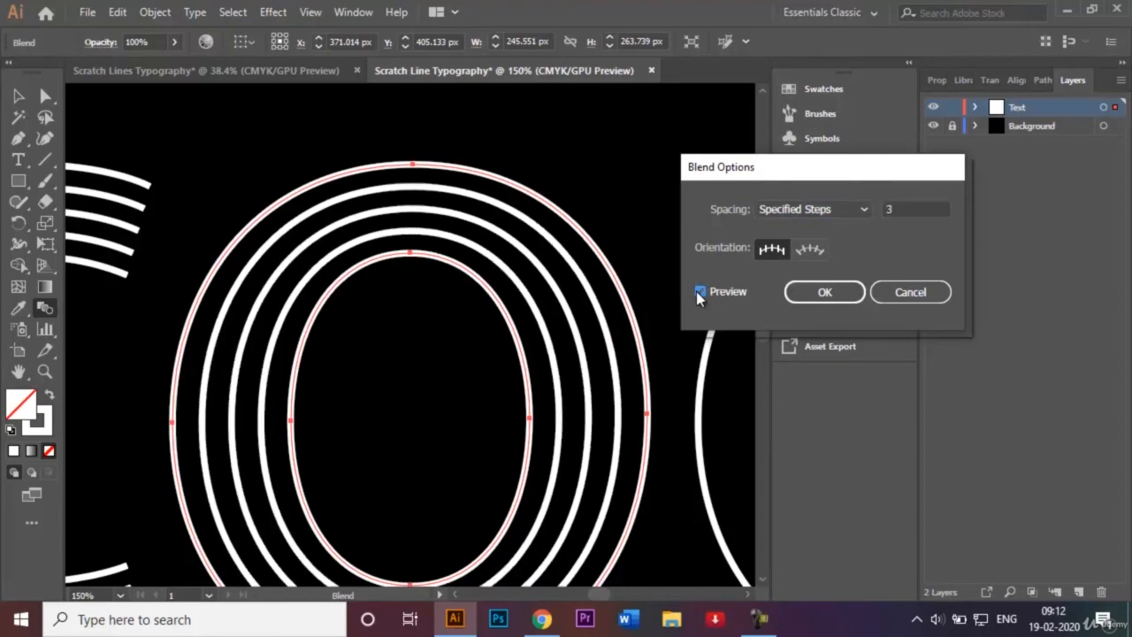
{"action": "left_click", "coordinate": [841, 298]}
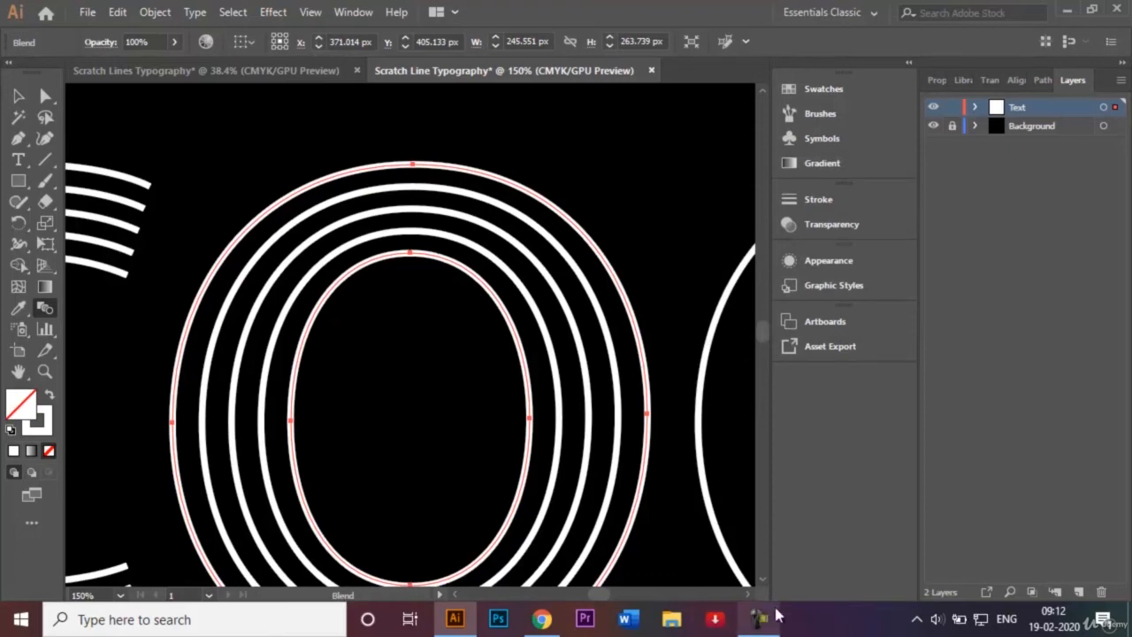
Select the second O's two ovals and blend them from the inner top anchor point to the outer one
{"action": "scroll", "coordinate": [747, 600], "scroll_direction": "right", "scroll_amount": 4}
{"action": "scroll", "coordinate": [747, 599], "scroll_direction": "right", "scroll_amount": 8}
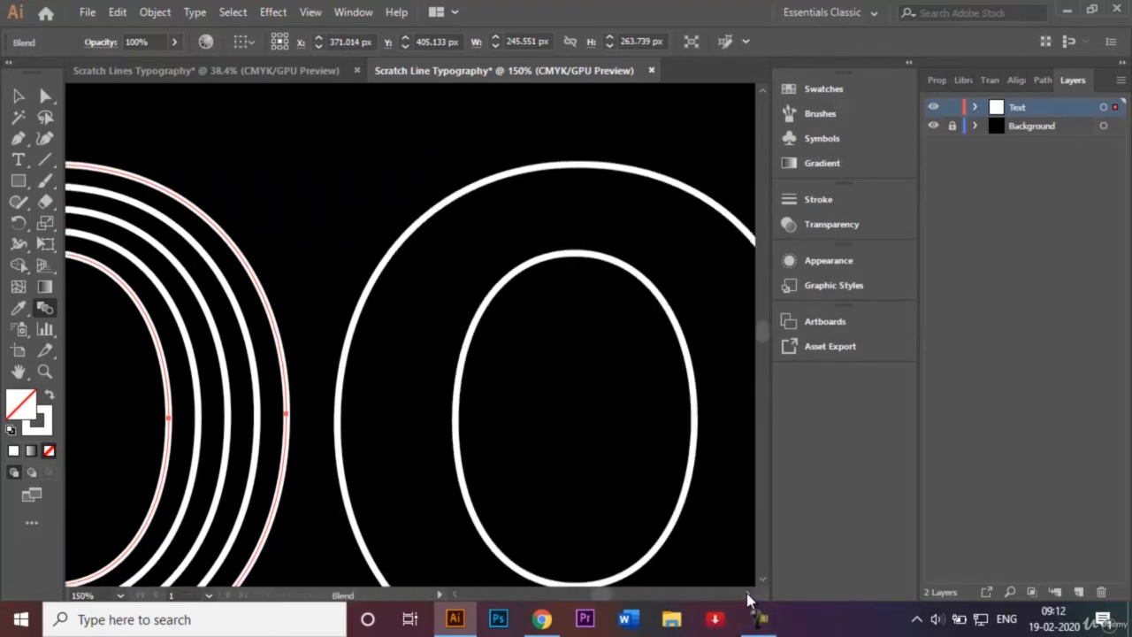
{"action": "left_click", "coordinate": [19, 95]}
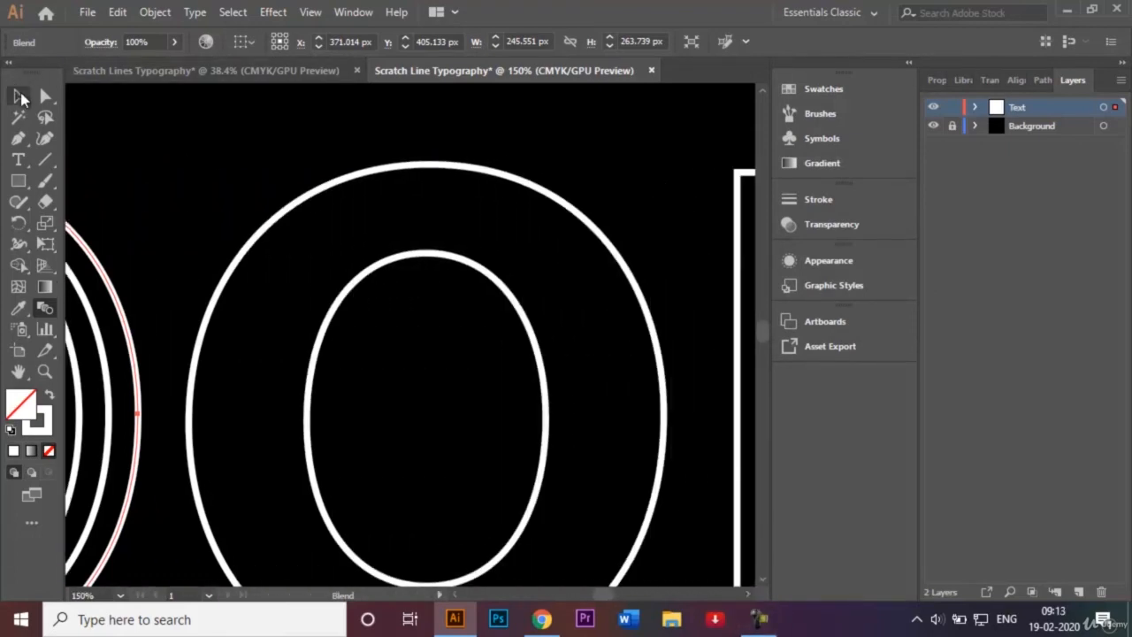
{"action": "left_click_drag", "start_coordinate": [320, 151], "coordinate": [493, 456]}
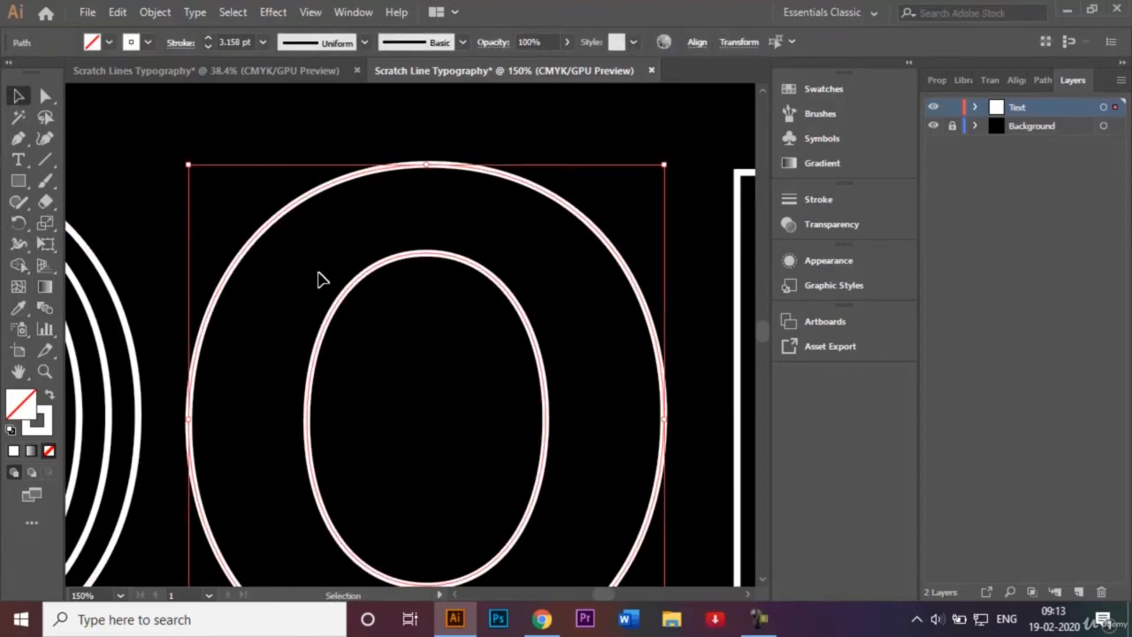
{"action": "left_click", "coordinate": [48, 315]}
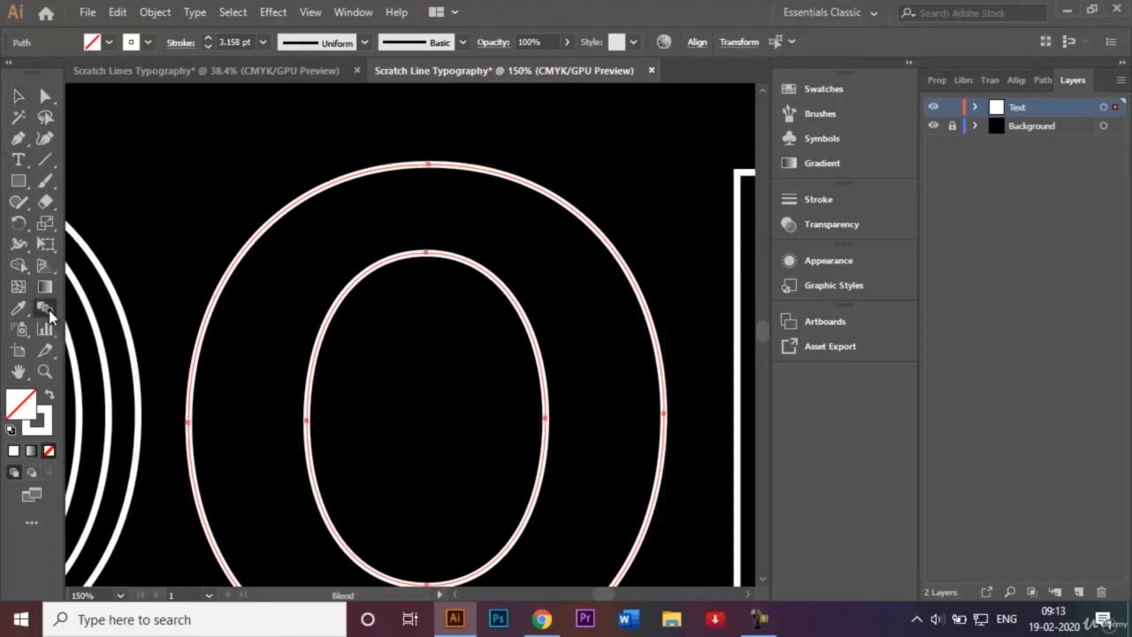
{"action": "left_click", "coordinate": [428, 254]}
{"action": "left_click", "coordinate": [430, 166]}
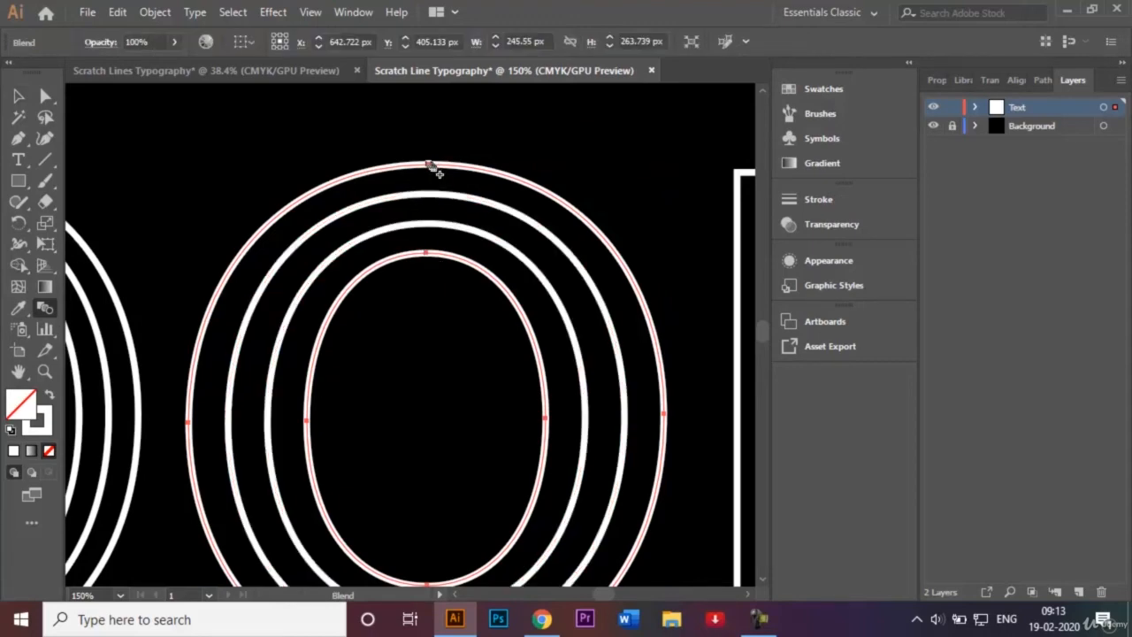
Set the second O's blend spacing to 3 Specified Steps
{"action": "double_click", "coordinate": [46, 311]}
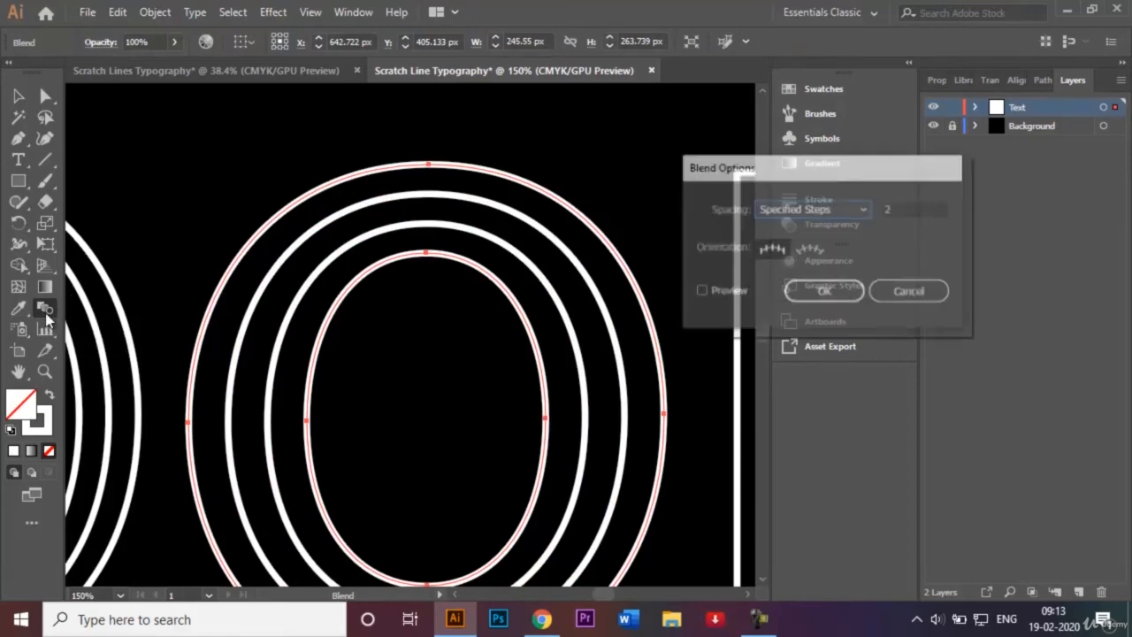
{"action": "left_click", "coordinate": [899, 207]}
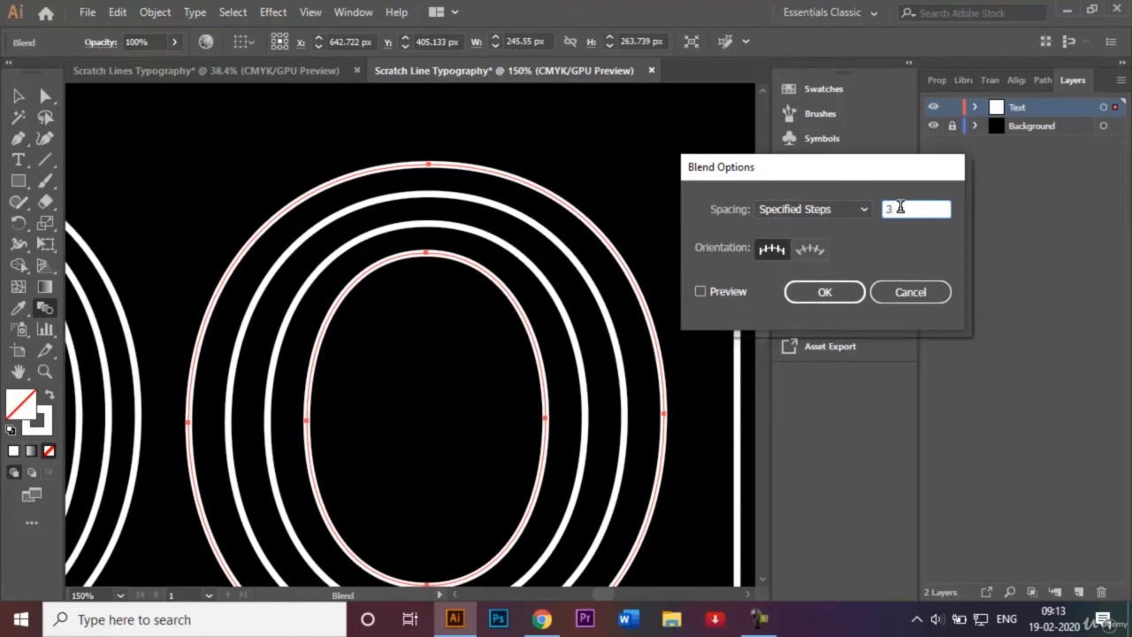
{"action": "left_click", "coordinate": [809, 292]}
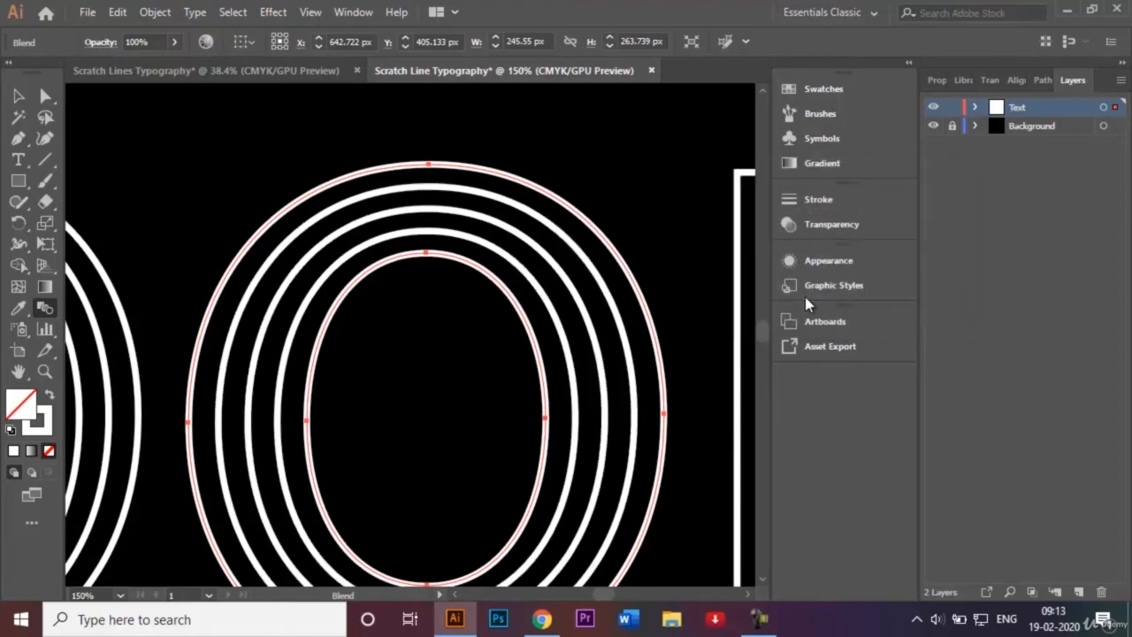
Add an anchor point midway on the L's top edge and another midway on the end edge of its foot
{"action": "left_click", "coordinate": [748, 595]}
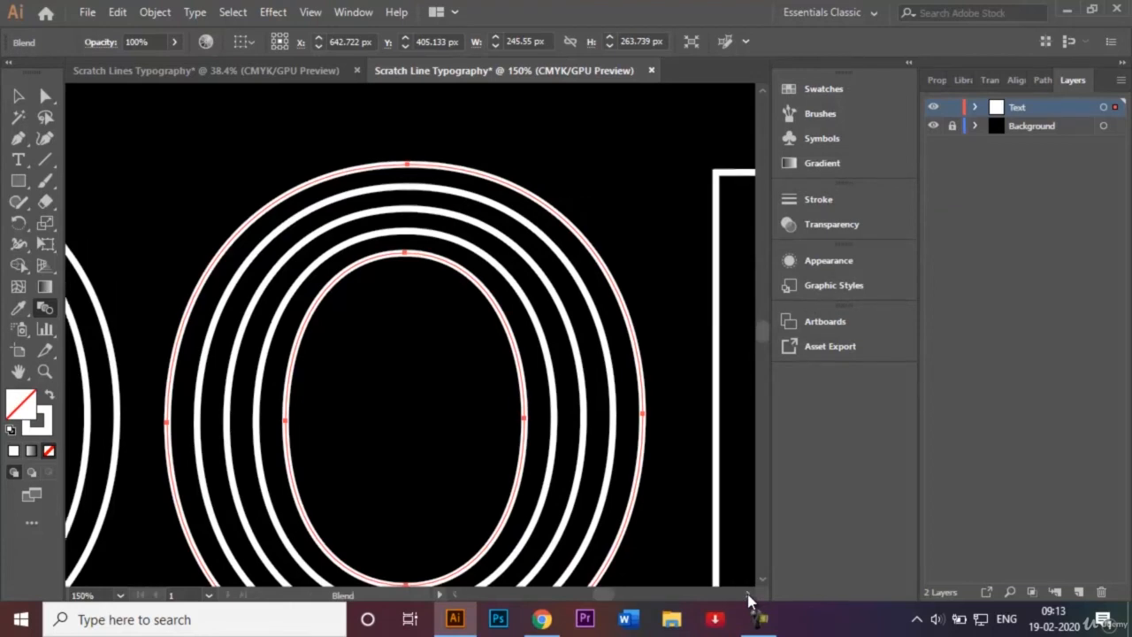
{"action": "left_click", "coordinate": [748, 595]}
{"action": "key", "text": "ctrl+0"}
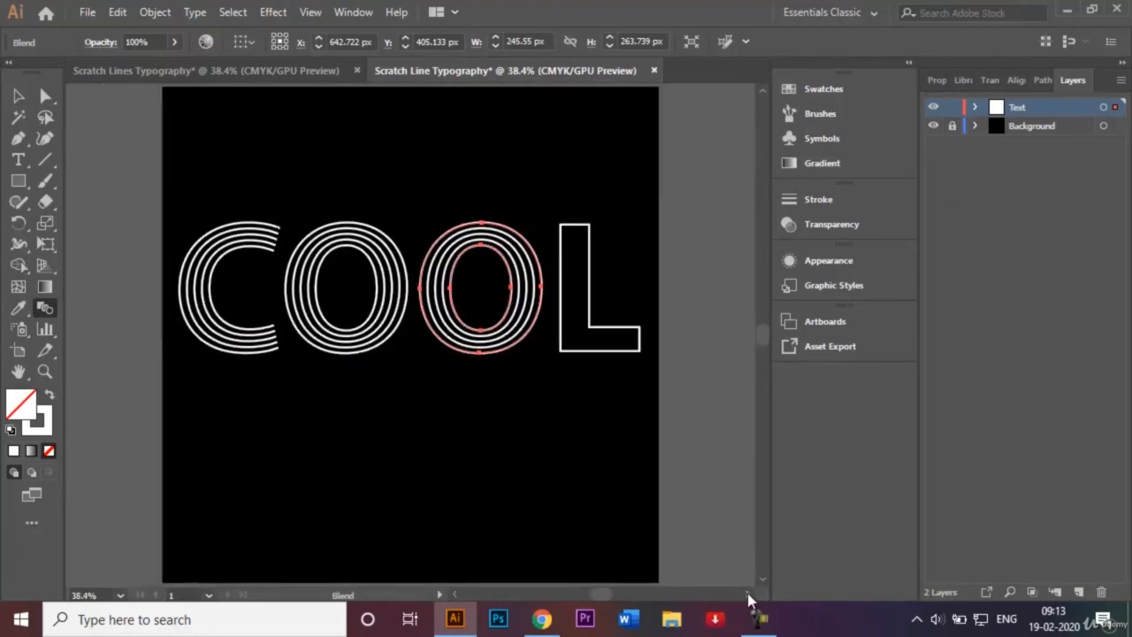
{"action": "left_click", "coordinate": [16, 96]}
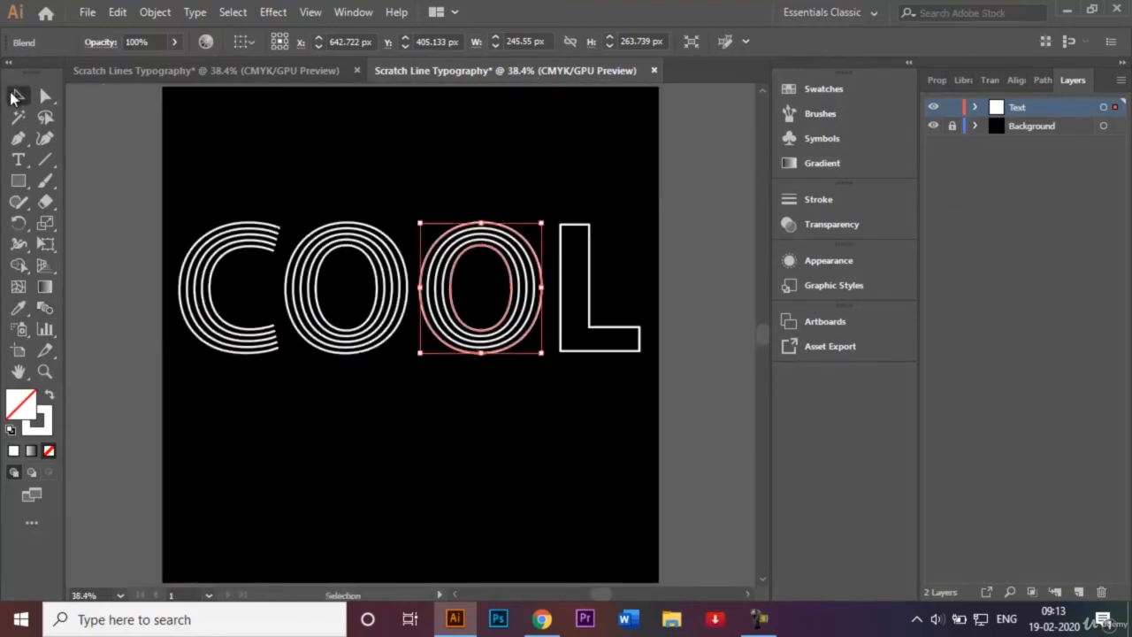
{"action": "left_click", "coordinate": [582, 228]}
{"action": "key", "text": "a"}
{"action": "key", "text": "ctrl+plus"}
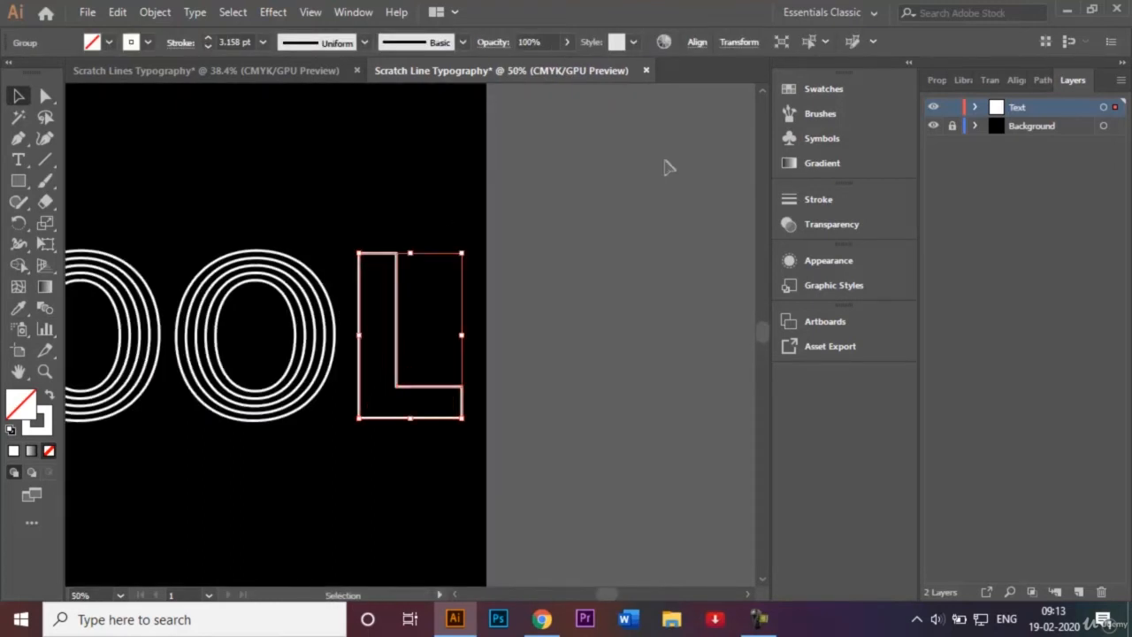
{"action": "key", "text": "ctrl+plus"}
{"action": "key", "text": "v"}
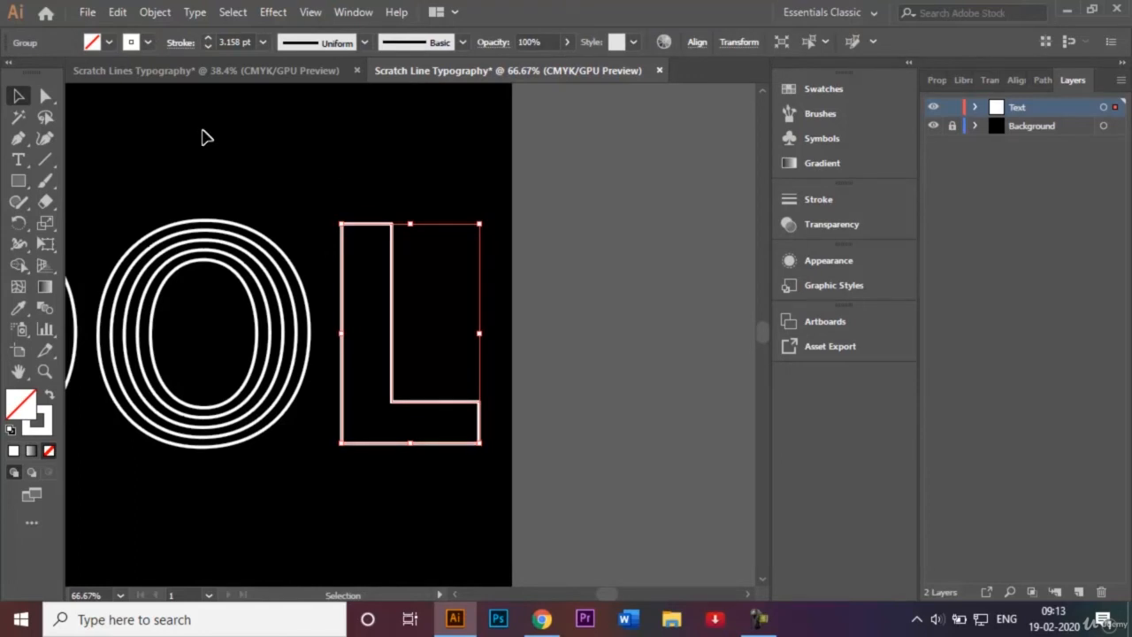
{"action": "left_click", "coordinate": [24, 141]}
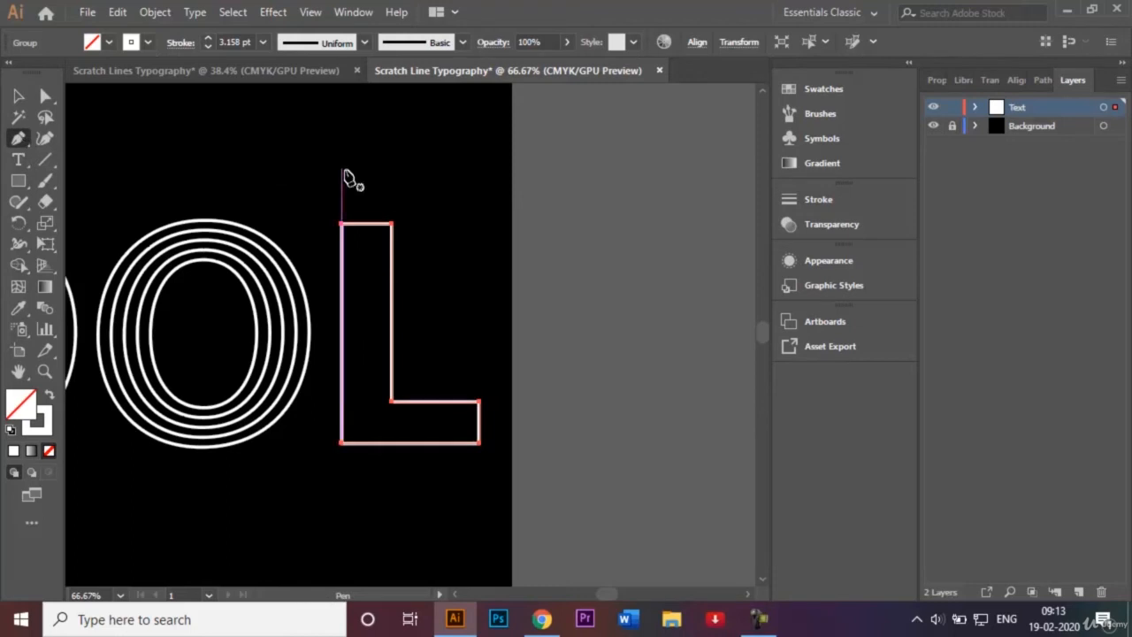
{"action": "left_click", "coordinate": [364, 225]}
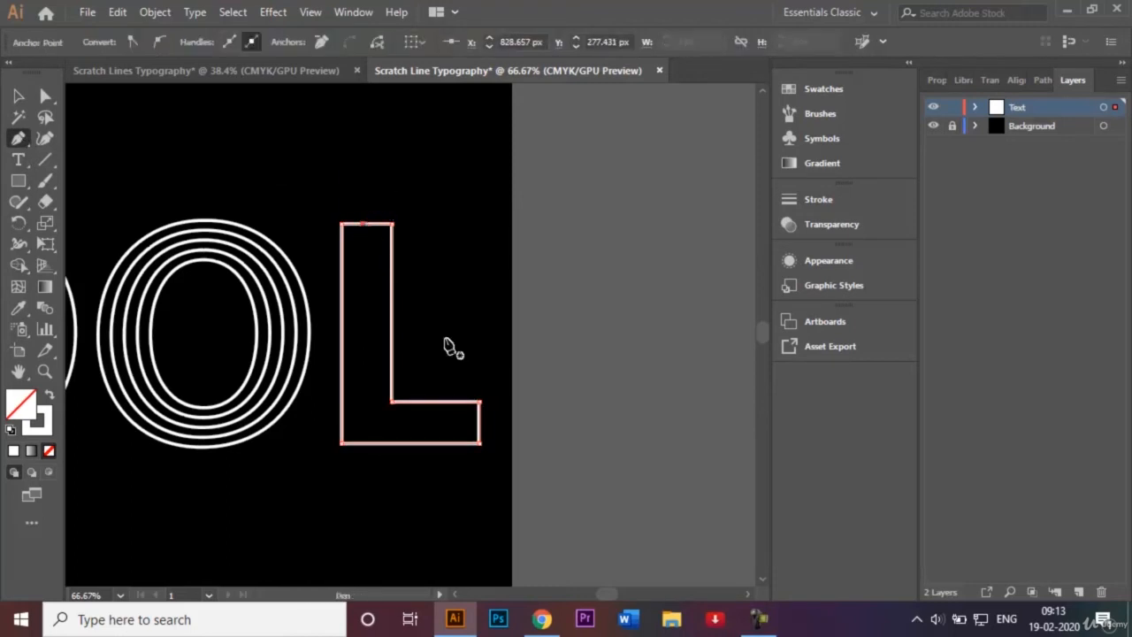
{"action": "left_click", "coordinate": [478, 422]}
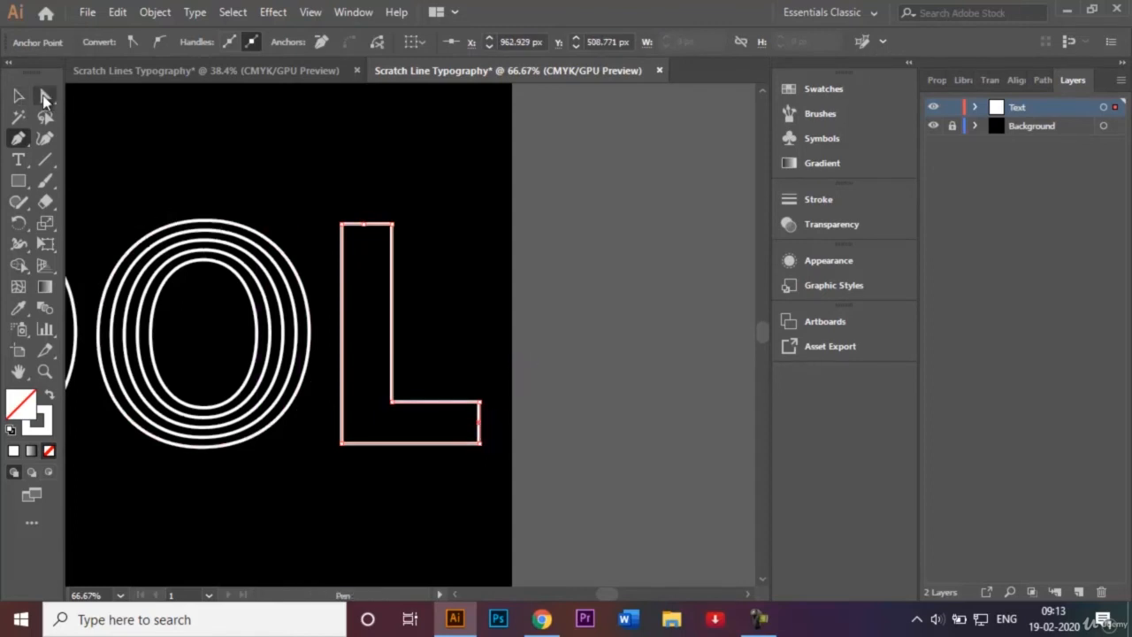
Delete the two added mid-edge anchor points so the L splits into separate inner and outer lines
{"action": "left_click", "coordinate": [45, 98]}
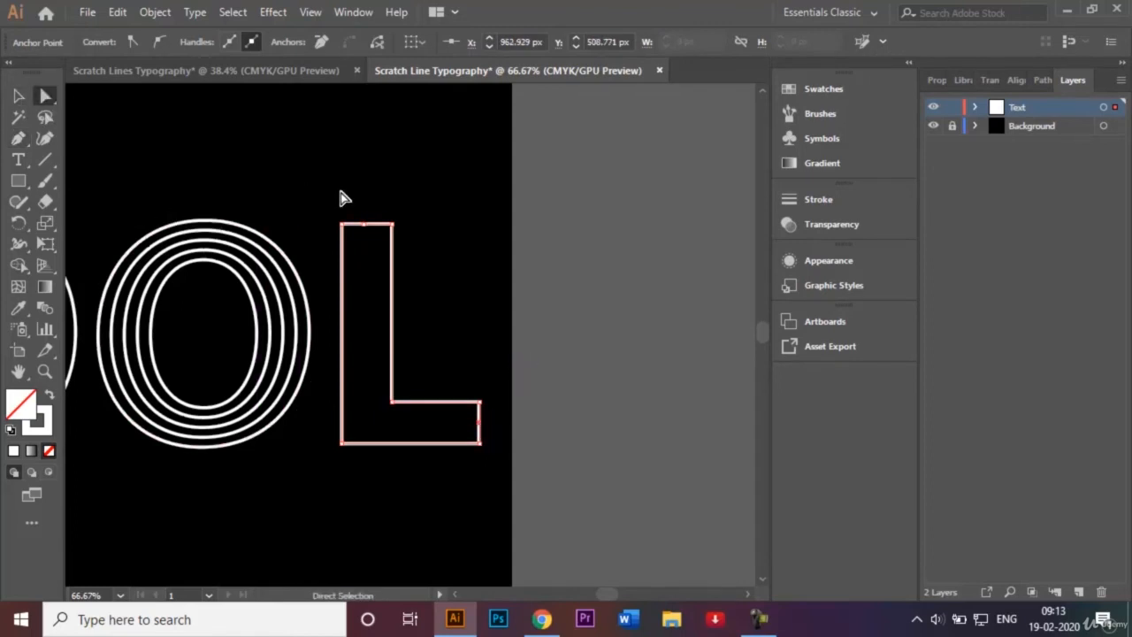
{"action": "left_click", "coordinate": [368, 226]}
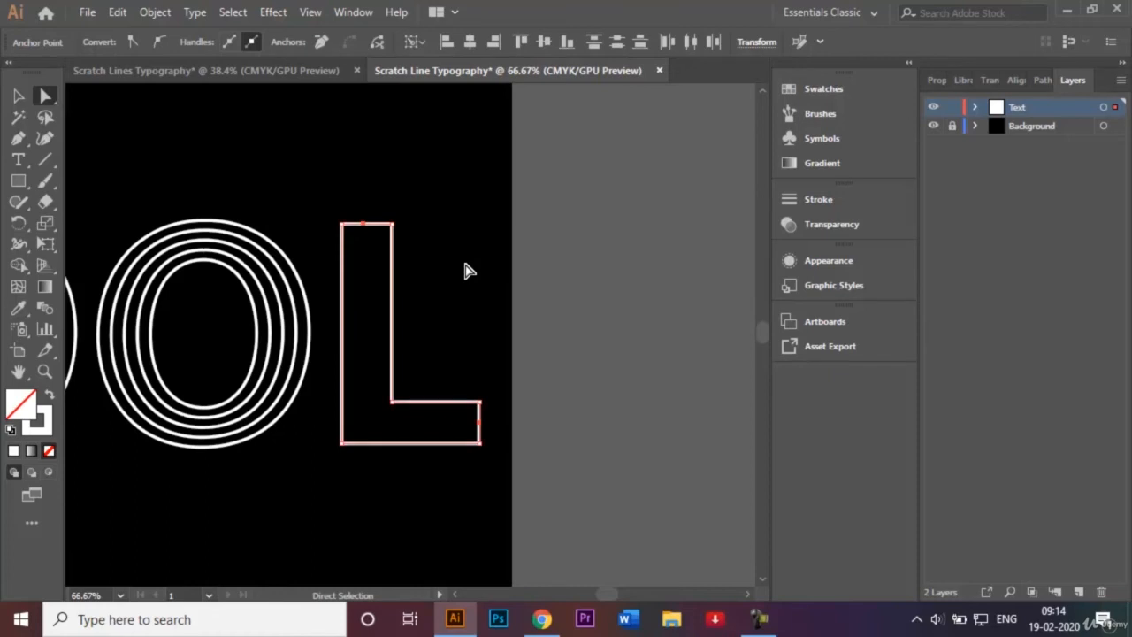
{"action": "key", "text": "ctrl+plus"}
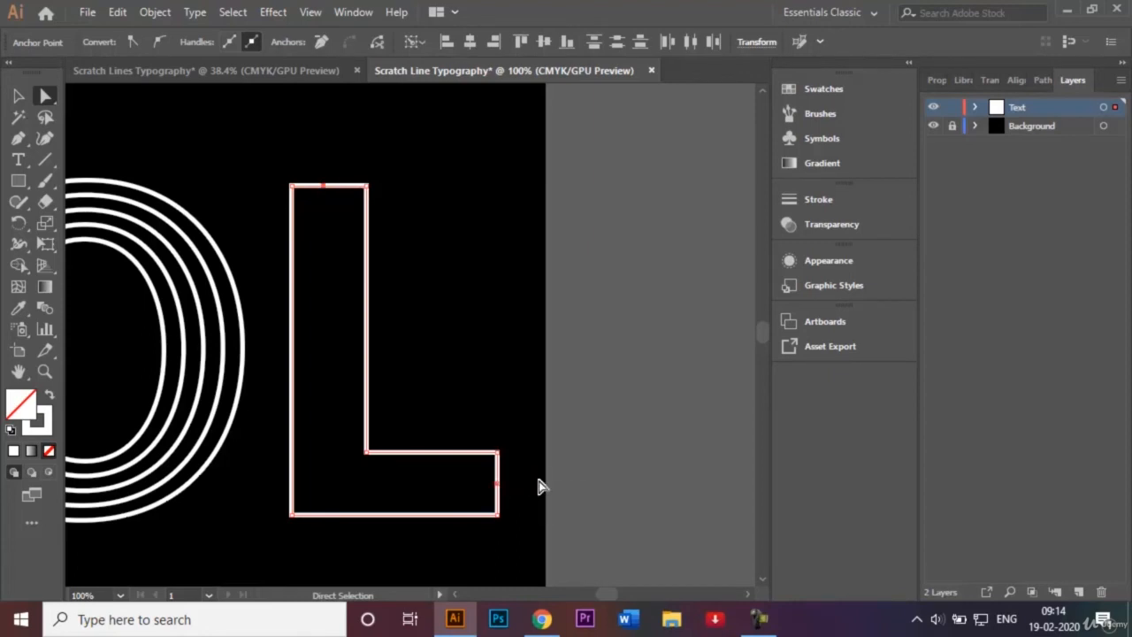
{"action": "key", "text": "Delete"}
Ungroup the L's two lines and release their compound path
{"action": "left_click", "coordinate": [18, 95]}
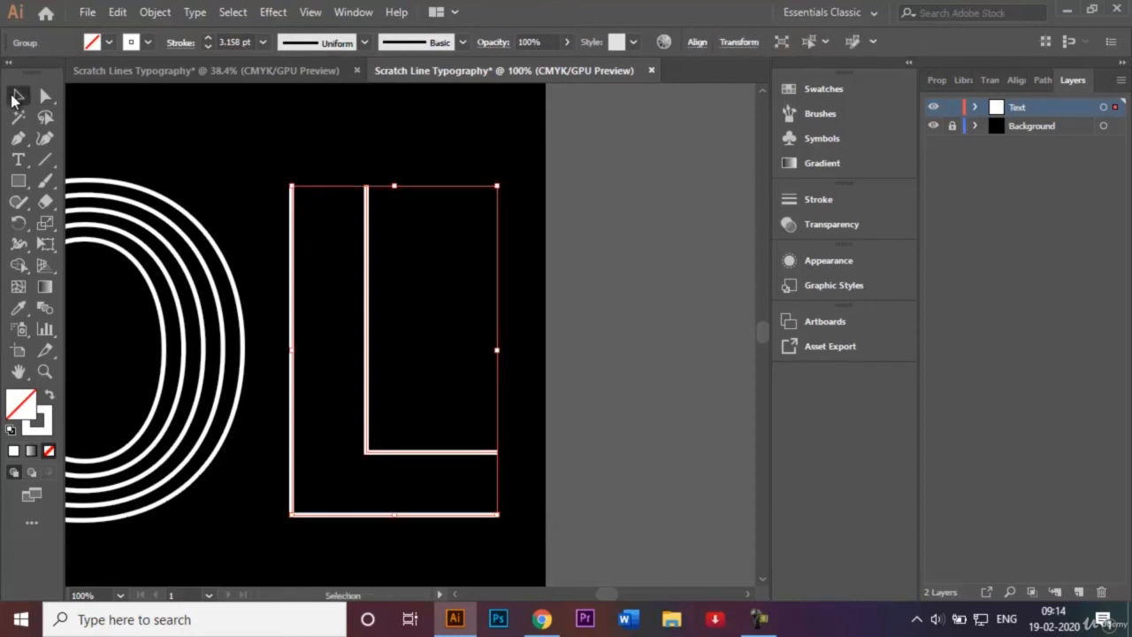
{"action": "left_click", "coordinate": [245, 168]}
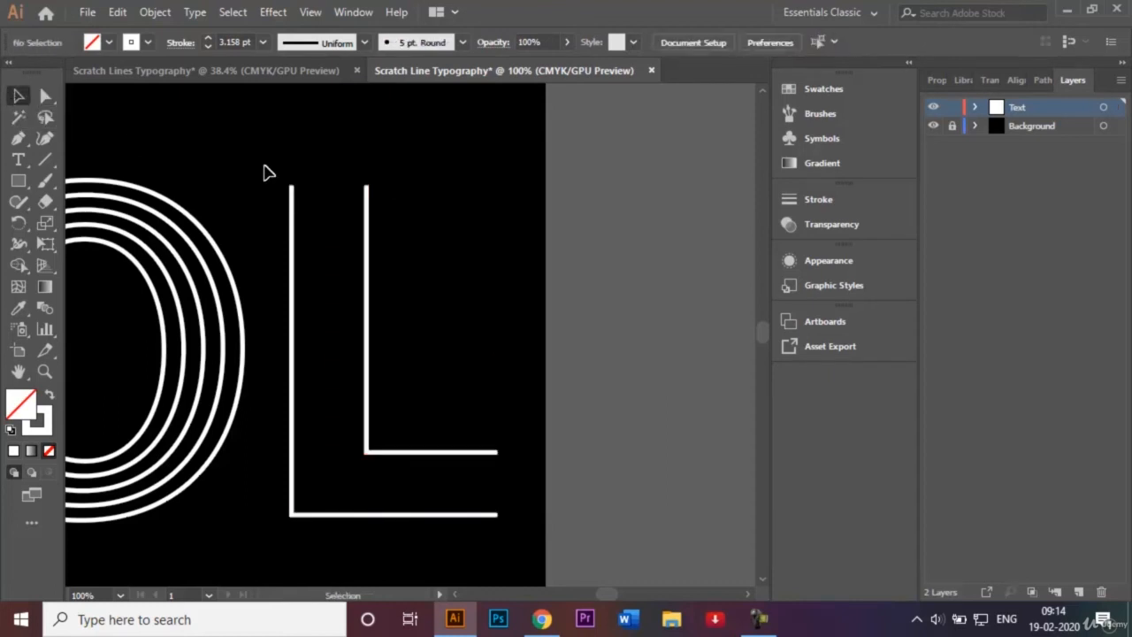
{"action": "mouse_move", "coordinate": [278, 175]}
{"action": "left_mouse_down"}
{"action": "mouse_move", "coordinate": [442, 463]}
{"action": "mouse_move", "coordinate": [458, 519]}
{"action": "mouse_move", "coordinate": [419, 556]}
{"action": "mouse_move", "coordinate": [464, 536]}
{"action": "left_mouse_up"}
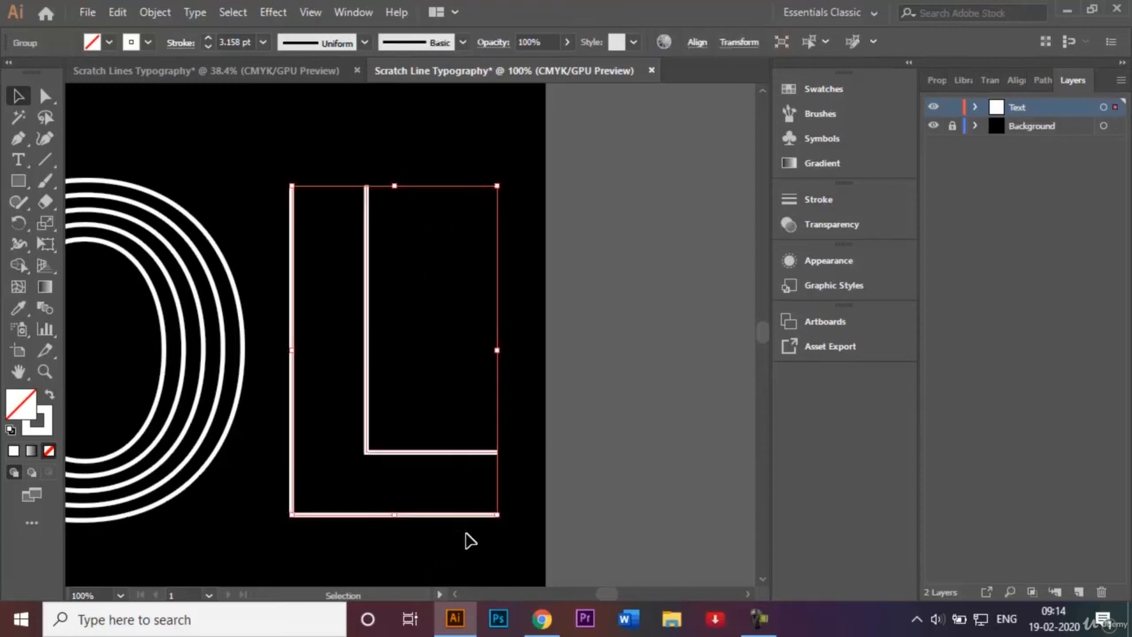
{"action": "right_click", "coordinate": [458, 519]}
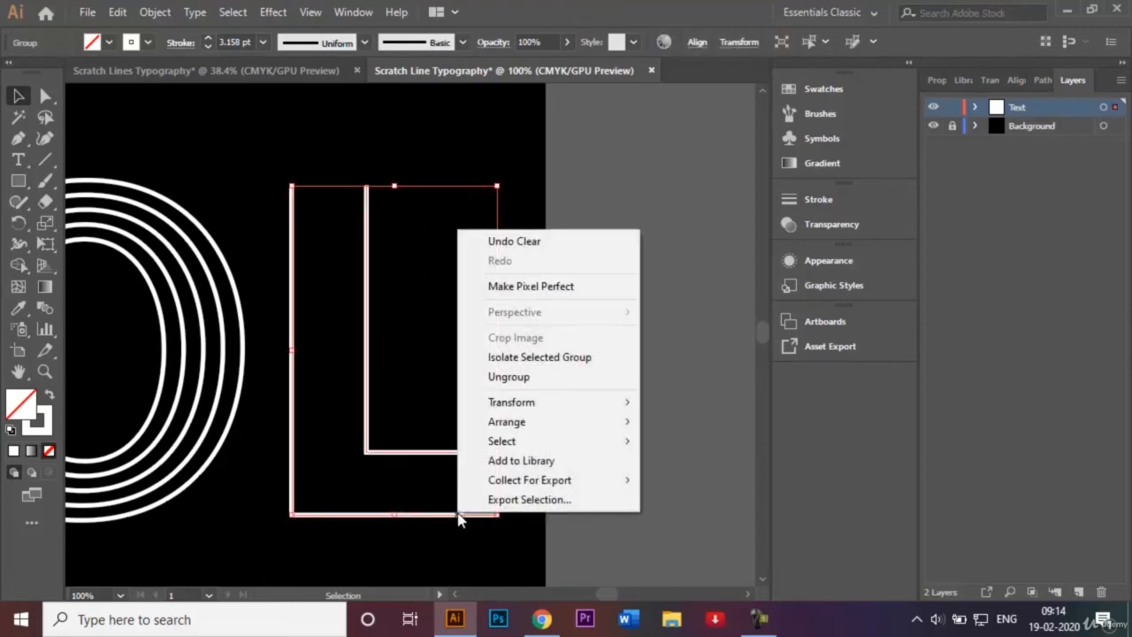
{"action": "left_click", "coordinate": [607, 378]}
{"action": "right_click", "coordinate": [449, 451]}
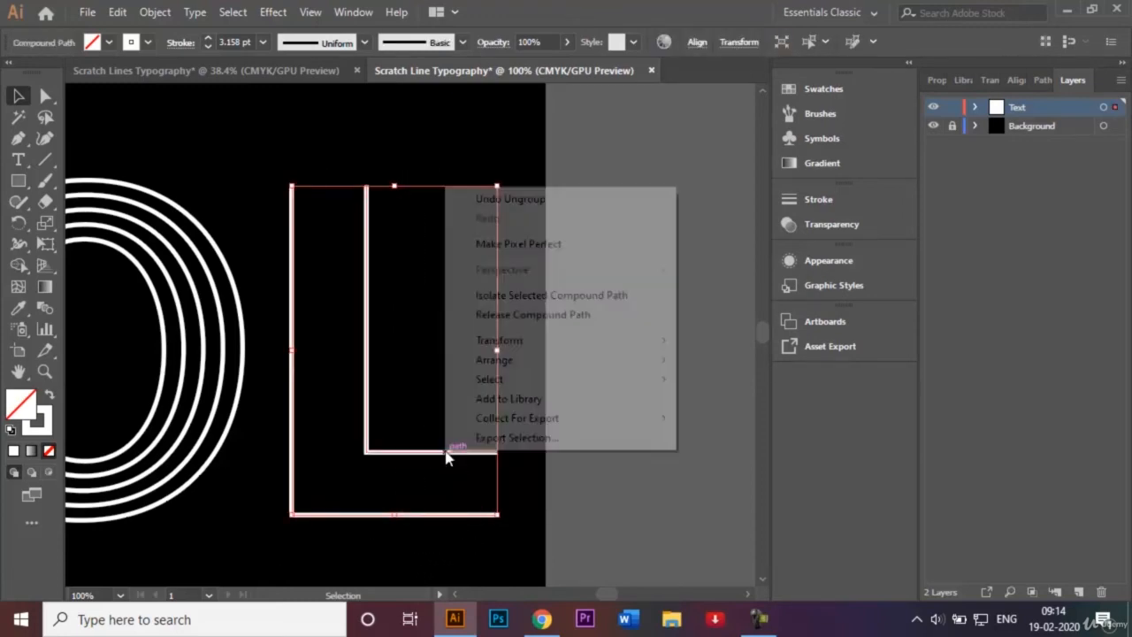
{"action": "left_click", "coordinate": [571, 317]}
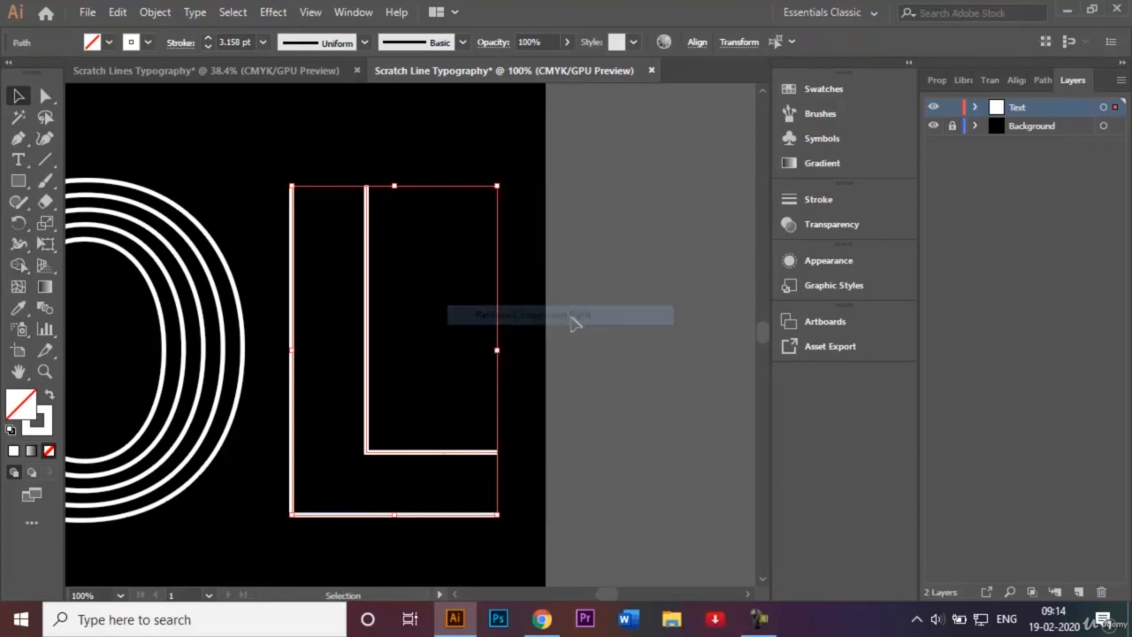
Blend the L's outer and inner lines by joining their top end points, and deselect the letter
{"action": "left_click", "coordinate": [45, 307]}
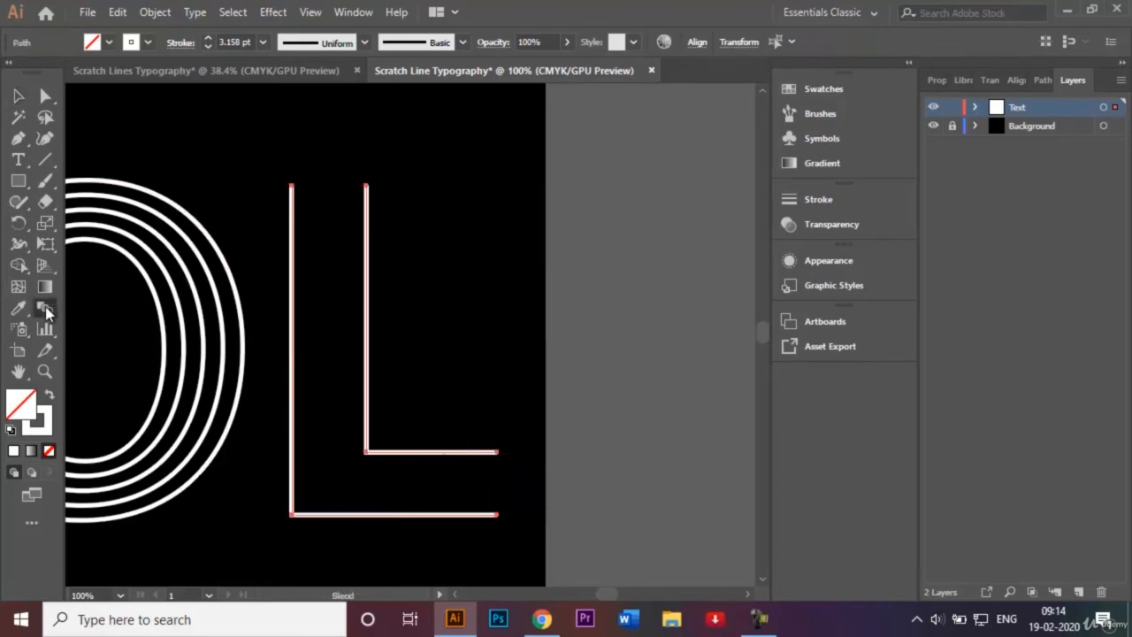
{"action": "left_click", "coordinate": [292, 187]}
{"action": "left_click", "coordinate": [367, 187]}
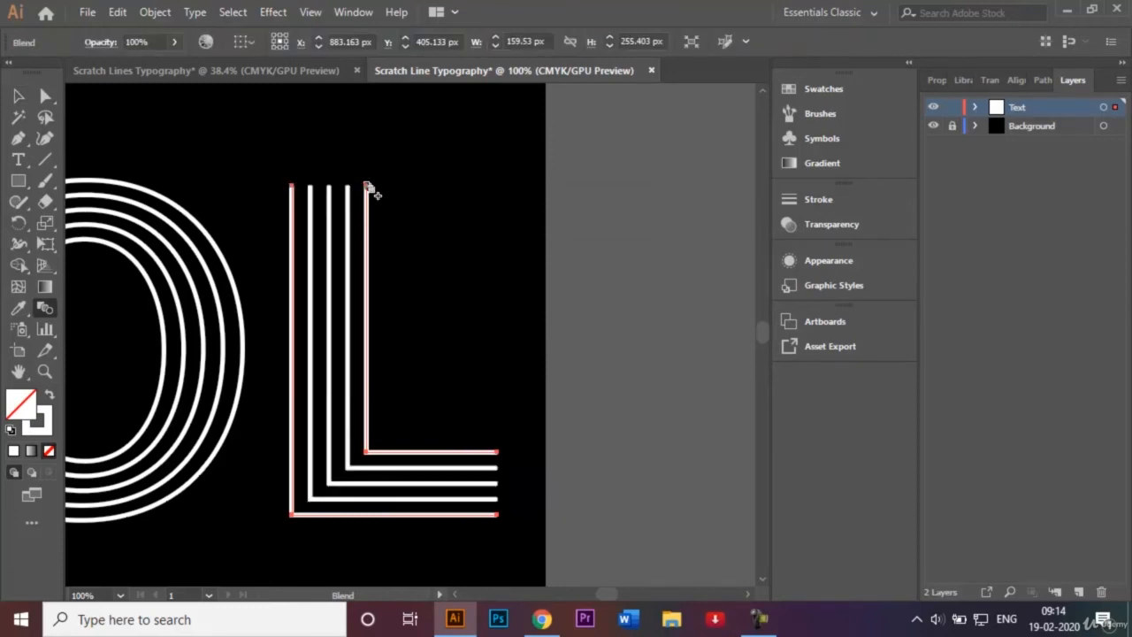
{"action": "left_click", "coordinate": [18, 96]}
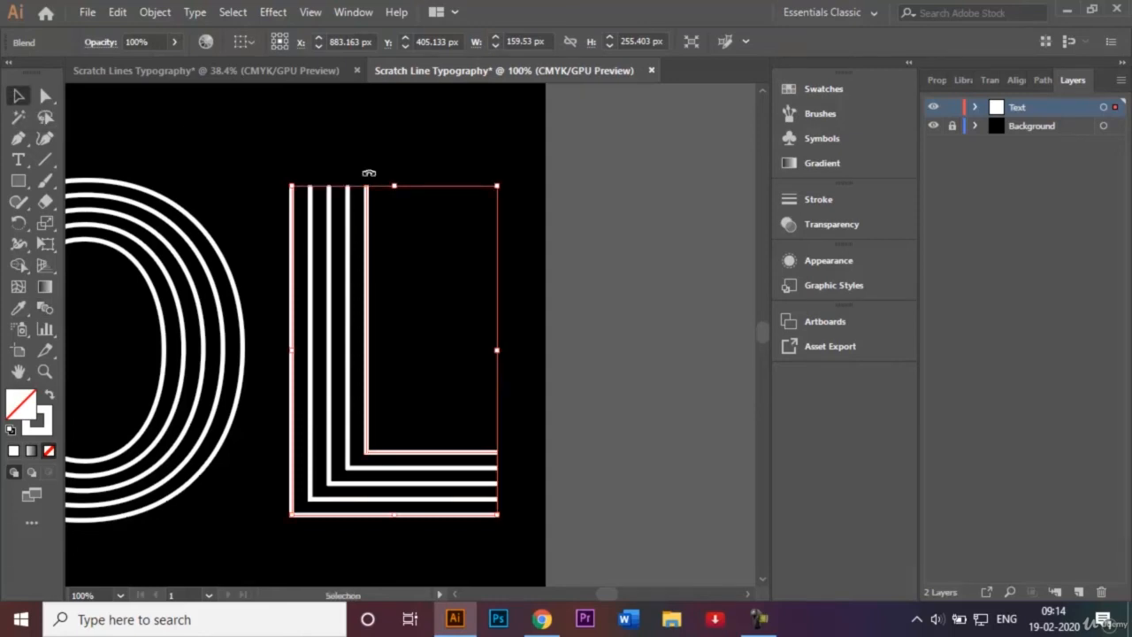
{"action": "left_click", "coordinate": [468, 160]}
Select all four blended letters of COOL and try stroke weights of 4 pt and 2 pt
{"action": "key", "text": "ctrl+0"}
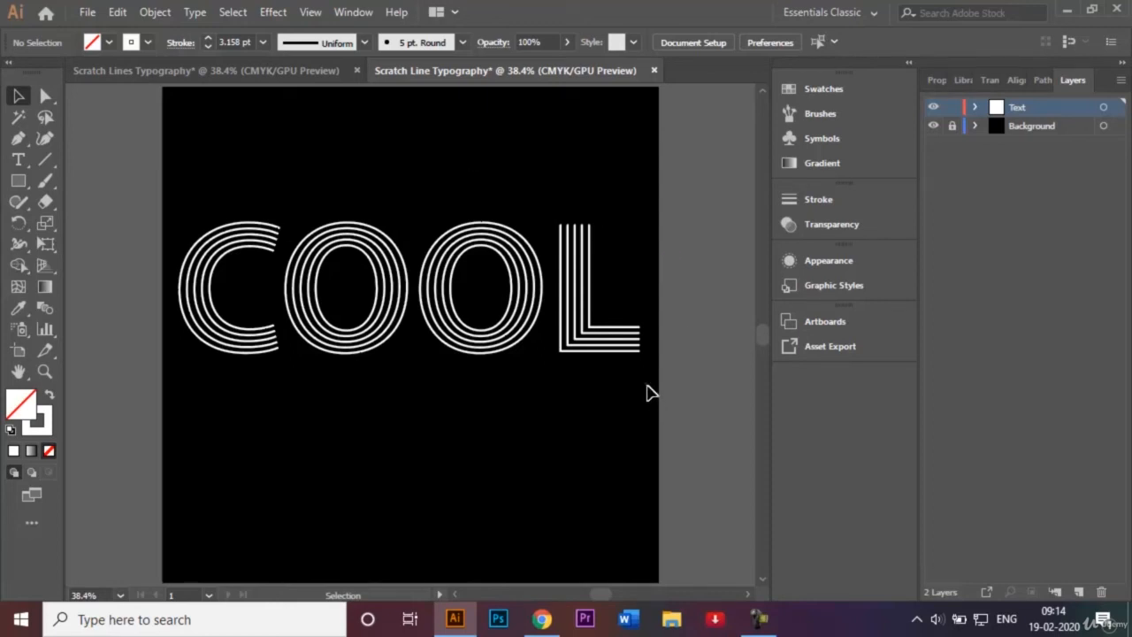
{"action": "left_click_drag", "start_coordinate": [647, 391], "coordinate": [178, 209]}
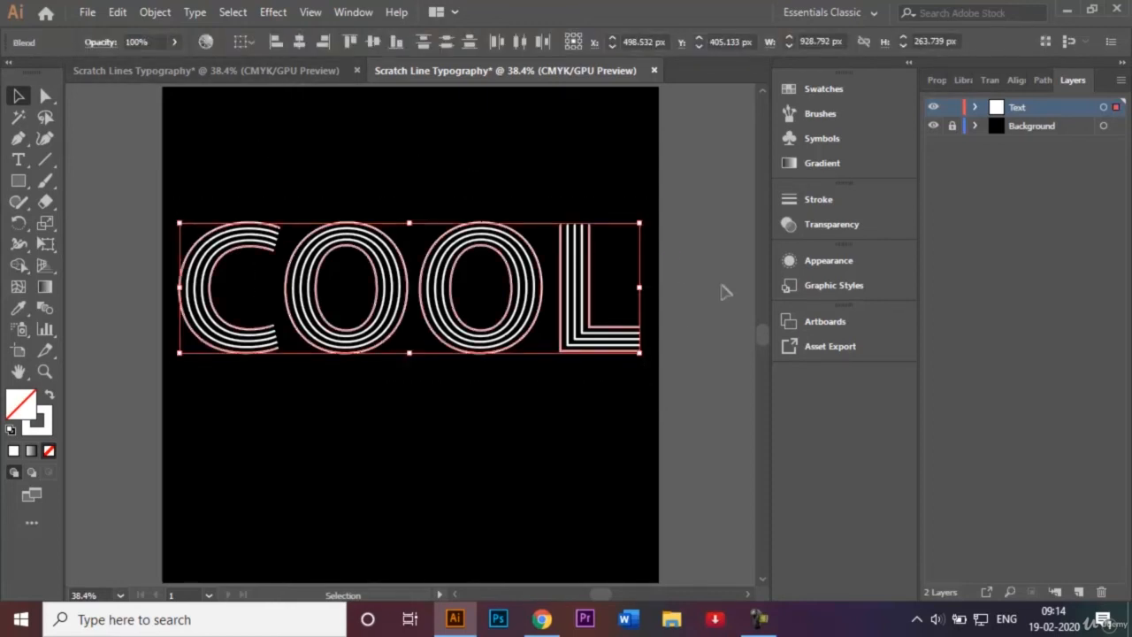
{"action": "left_click", "coordinate": [821, 202]}
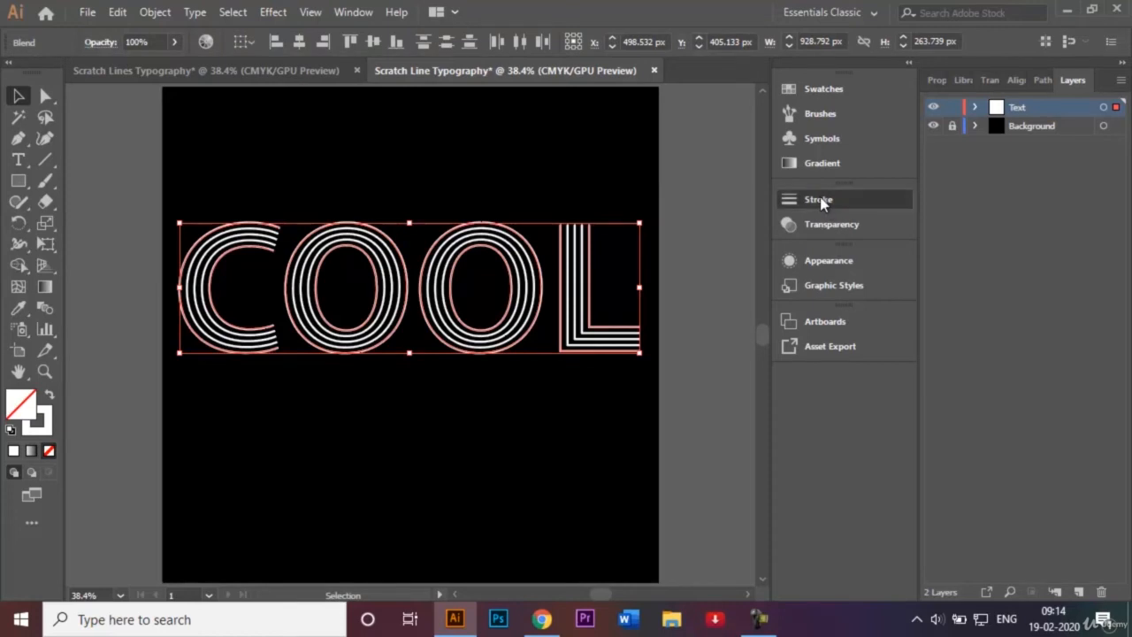
{"action": "left_click", "coordinate": [692, 218]}
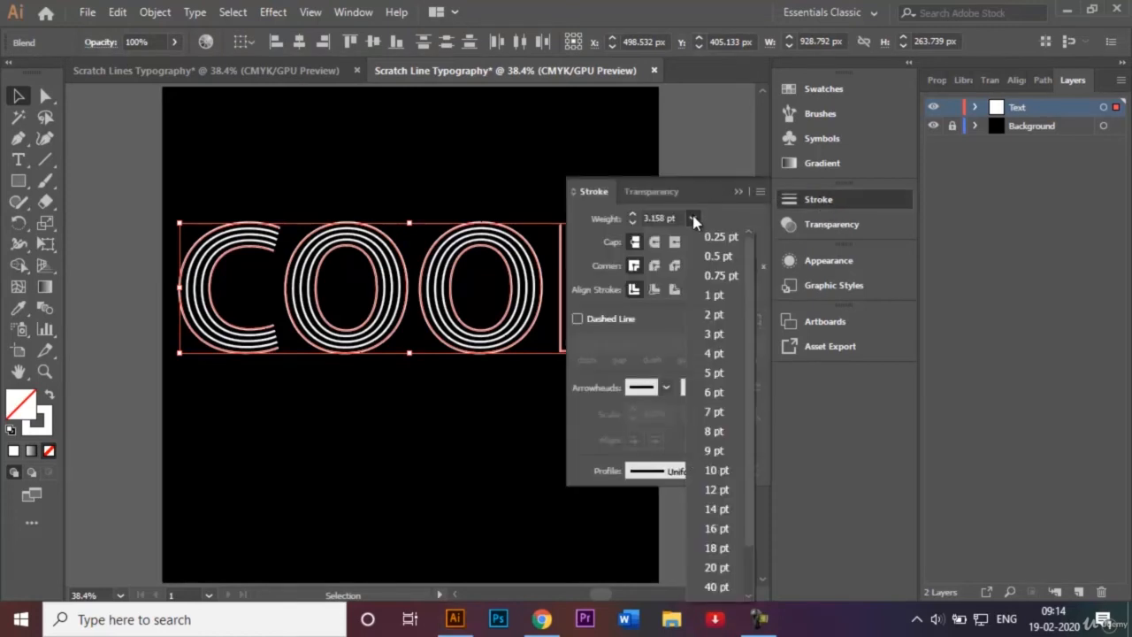
{"action": "left_click", "coordinate": [722, 355]}
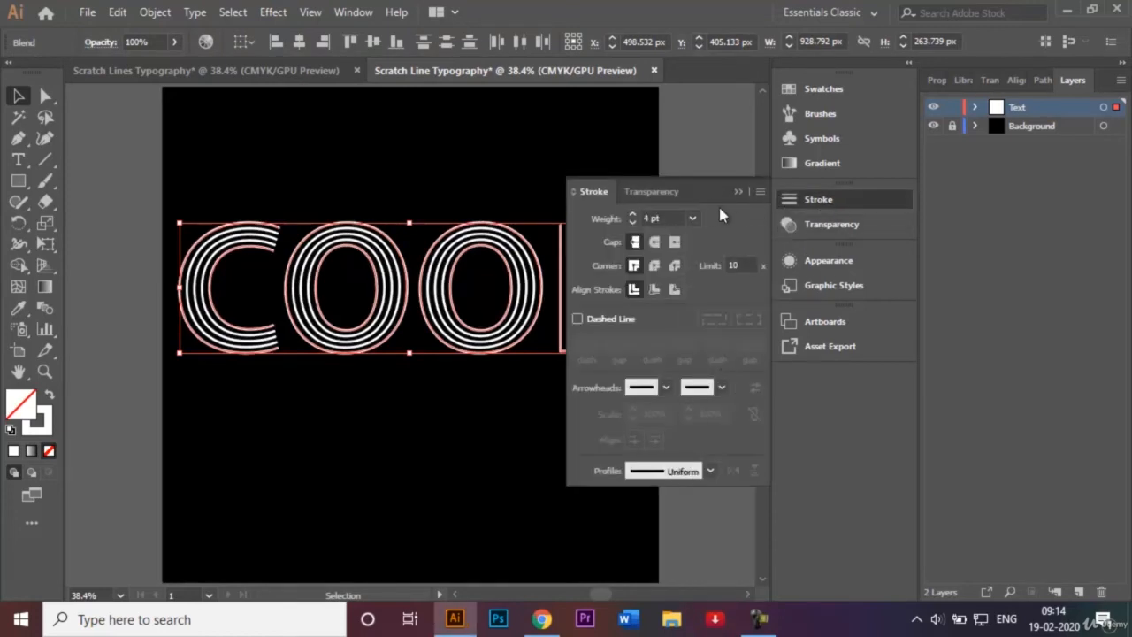
{"action": "left_click", "coordinate": [692, 218]}
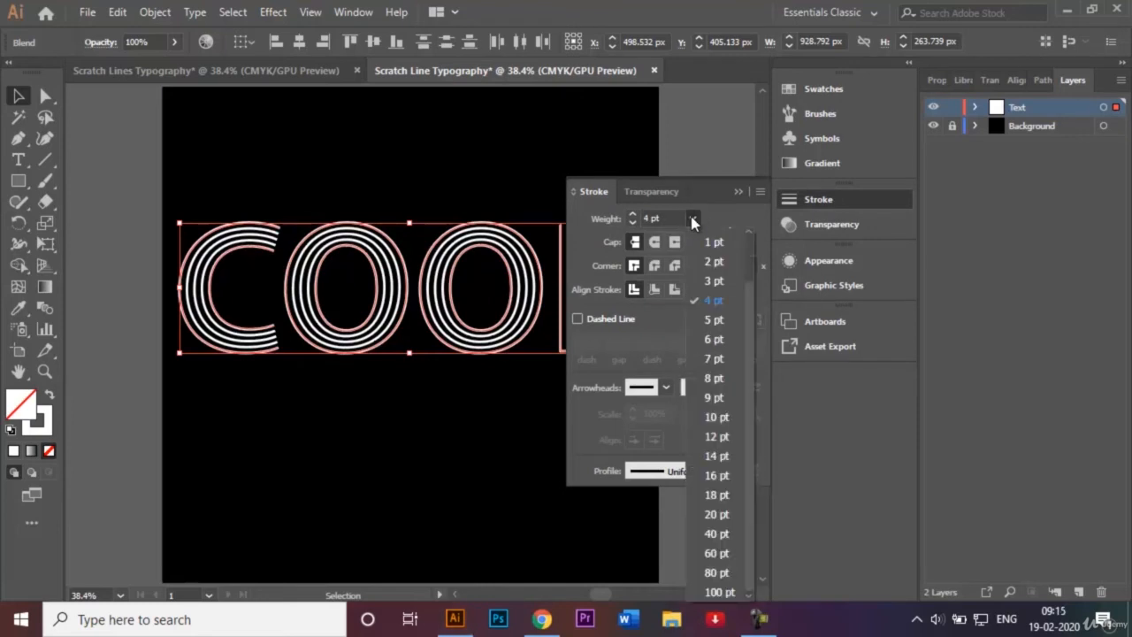
{"action": "left_click", "coordinate": [712, 262]}
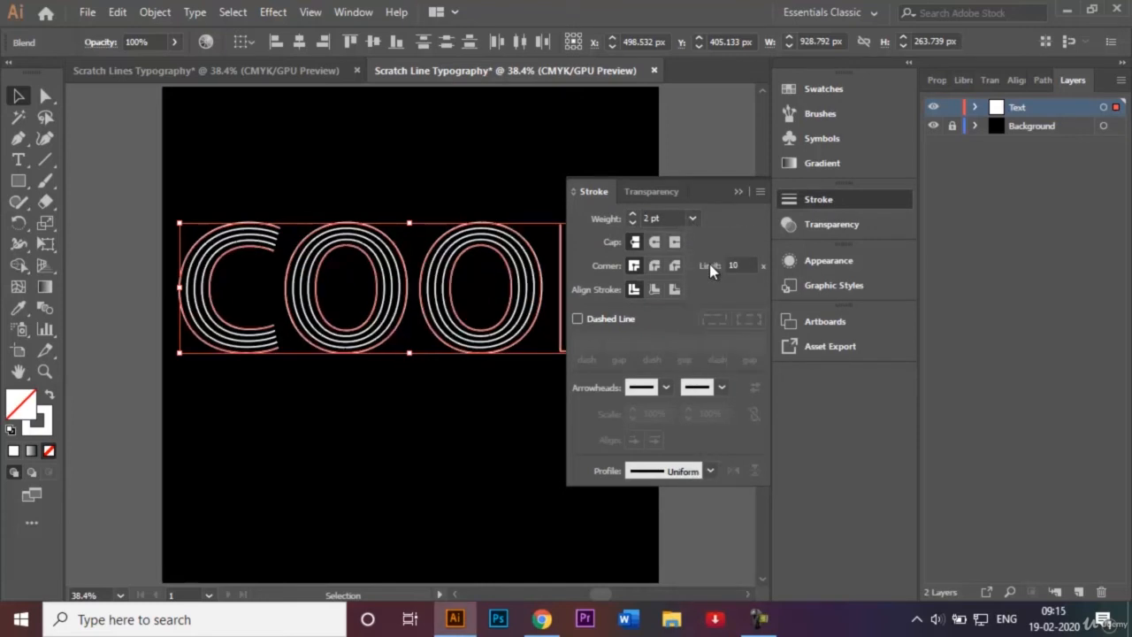
{"action": "left_click", "coordinate": [739, 191]}
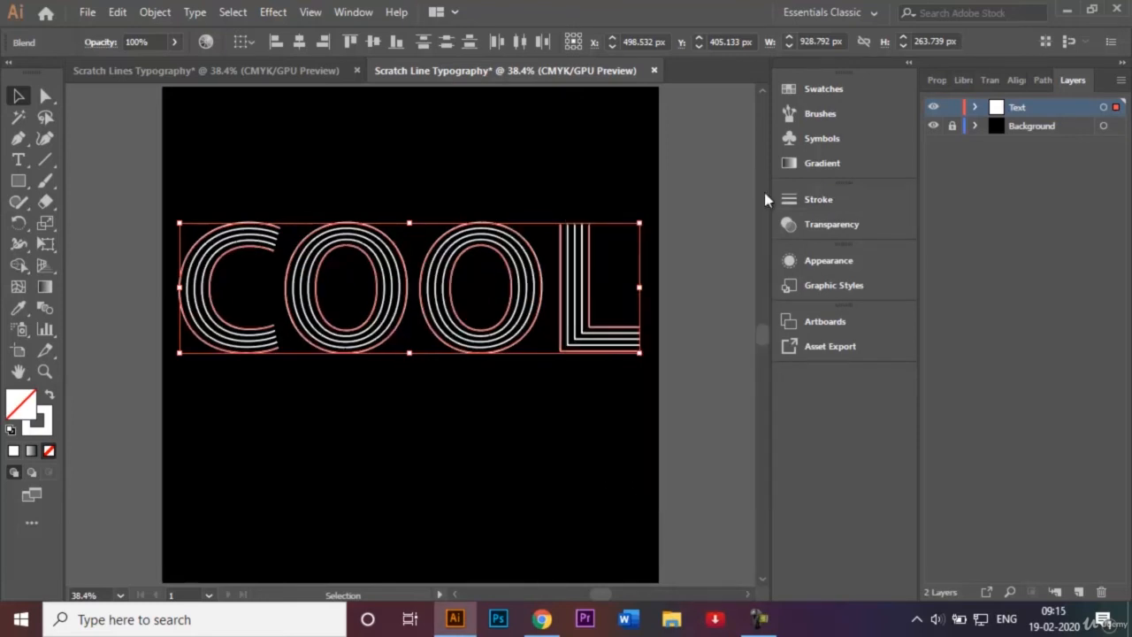
Set the stroke weight of all four letters to 3 pt and deselect them
{"action": "left_click", "coordinate": [822, 199]}
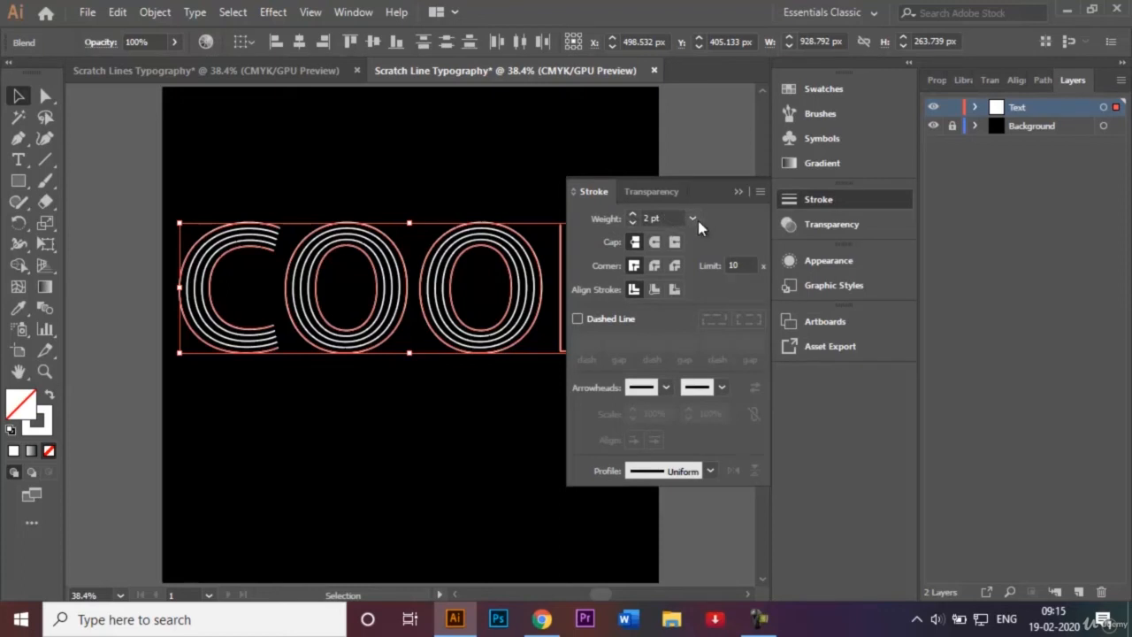
{"action": "left_click", "coordinate": [696, 221]}
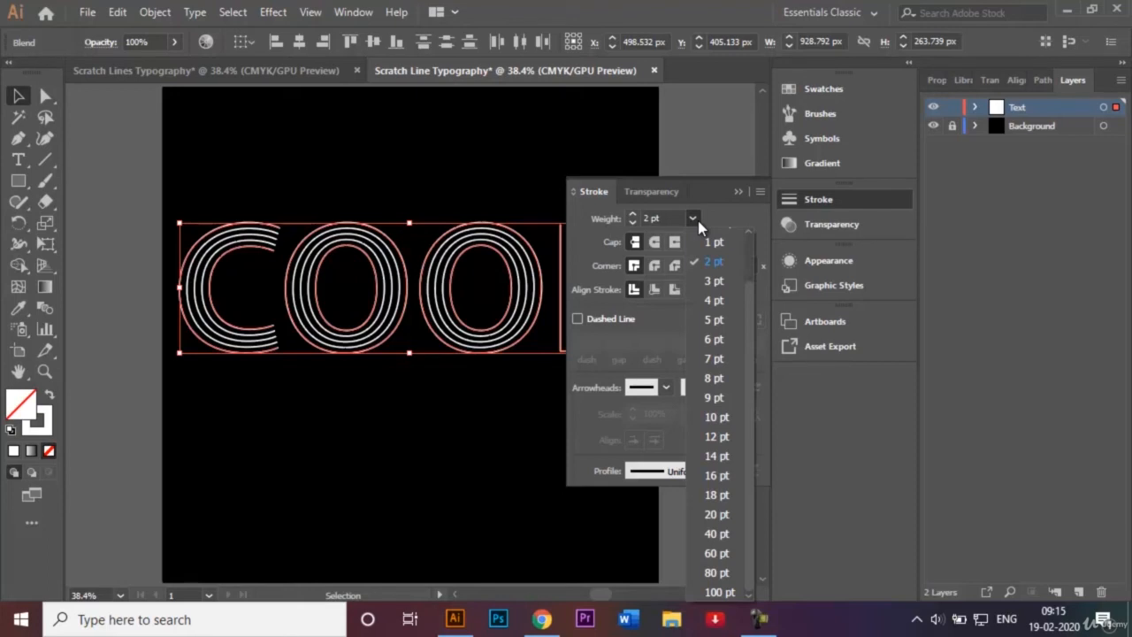
{"action": "left_click", "coordinate": [715, 281]}
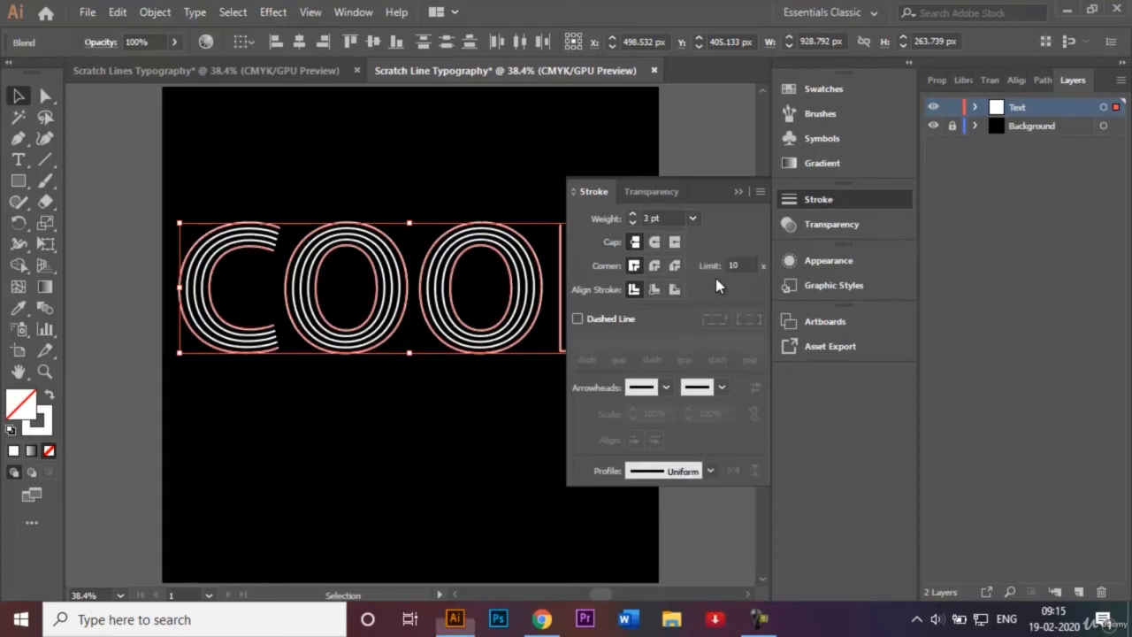
{"action": "left_click", "coordinate": [739, 192]}
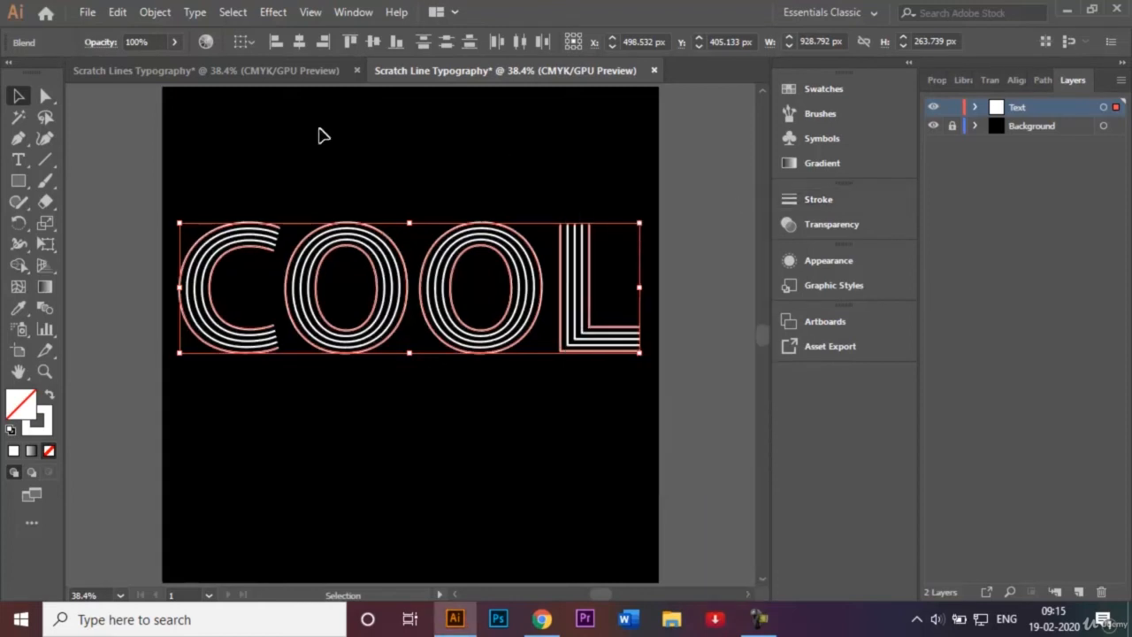
{"action": "left_click", "coordinate": [270, 173]}
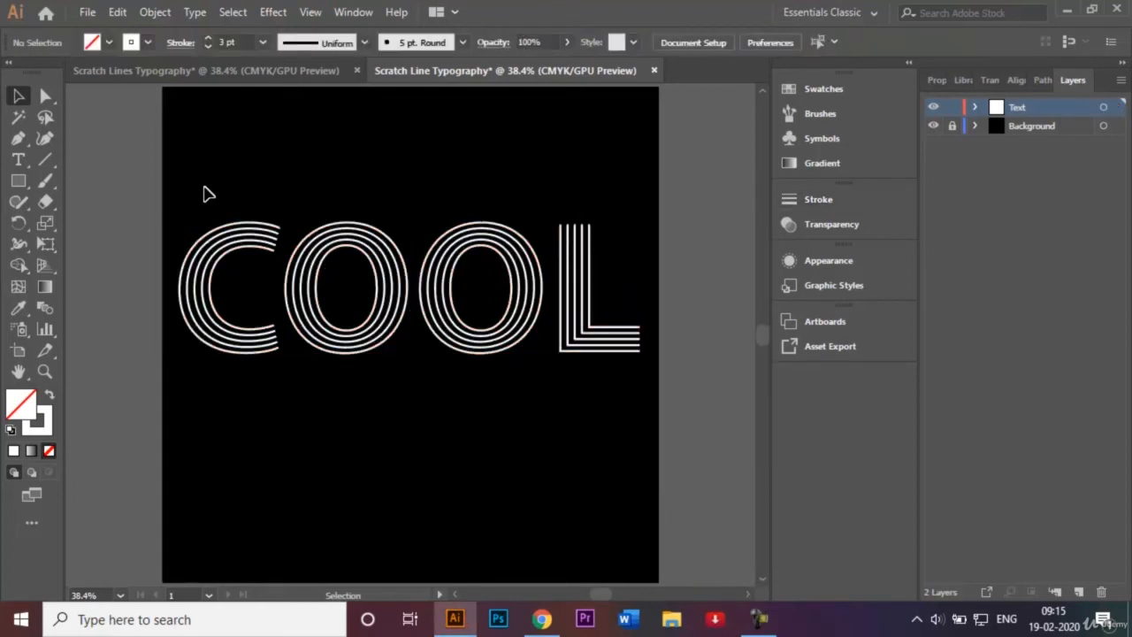
Select the blended letter C and set its stroke colour to red c90514
{"action": "left_click_drag", "start_coordinate": [203, 187], "coordinate": [262, 364]}
{"action": "left_click_drag", "start_coordinate": [262, 364], "coordinate": [261, 365]}
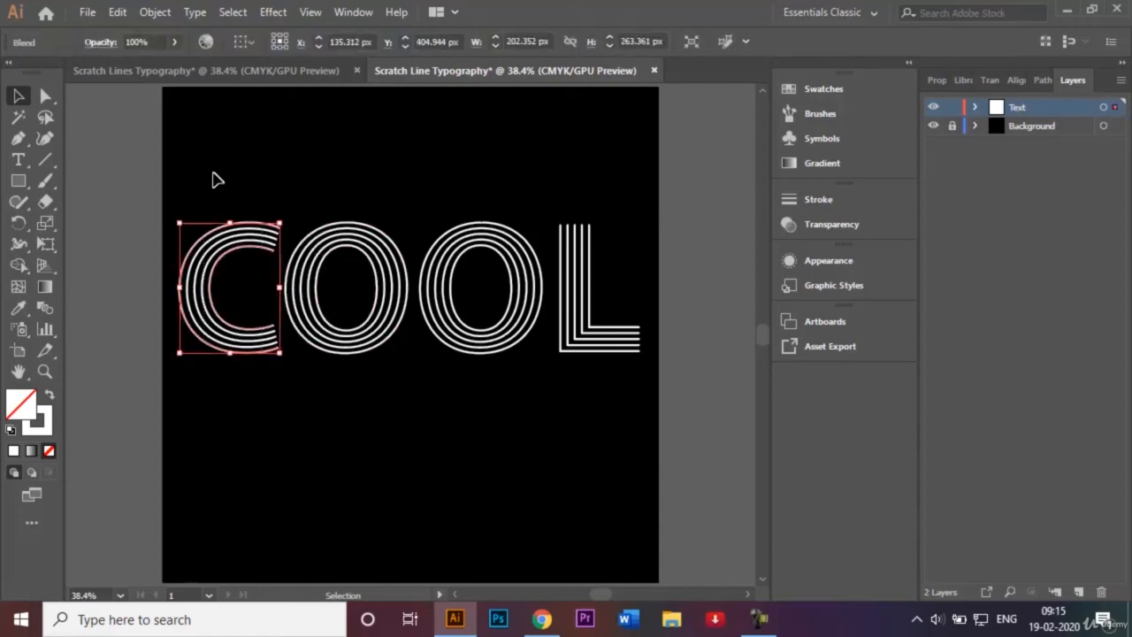
{"action": "left_click", "coordinate": [44, 439]}
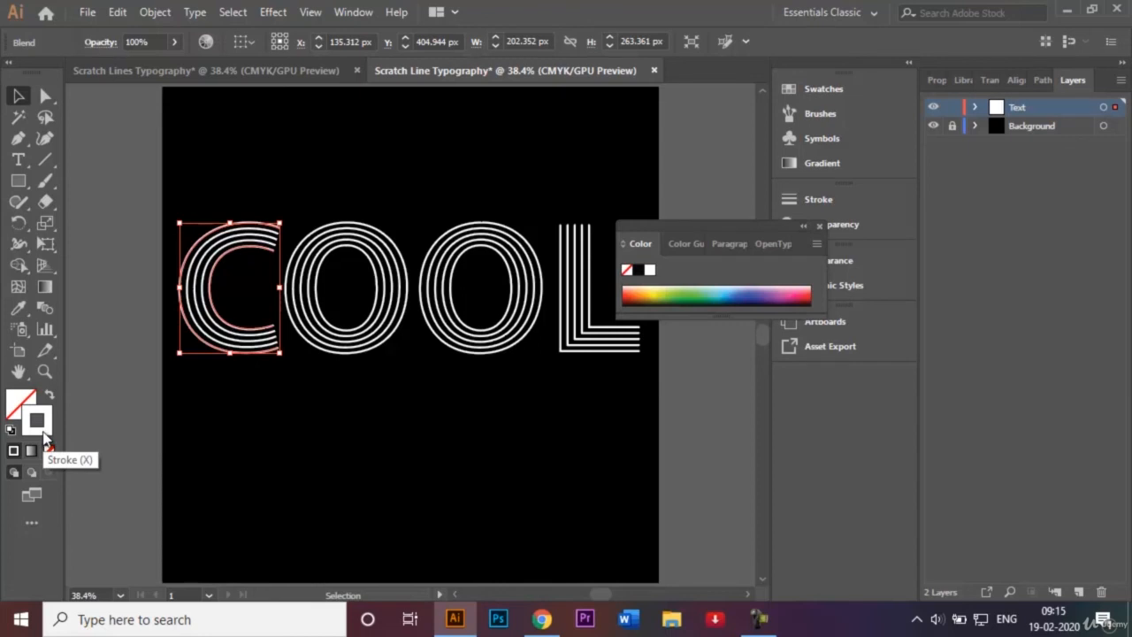
{"action": "double_click", "coordinate": [44, 438]}
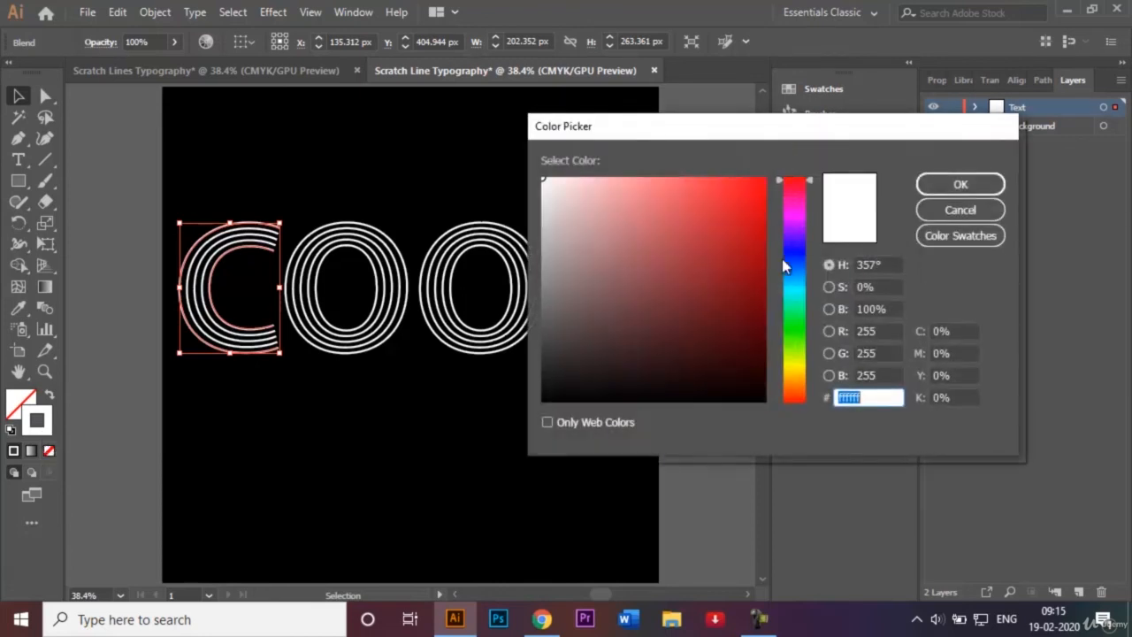
{"action": "mouse_move", "coordinate": [541, 179]}
{"action": "left_mouse_down"}
{"action": "mouse_move", "coordinate": [733, 206]}
{"action": "mouse_move", "coordinate": [761, 223]}
{"action": "left_mouse_up"}
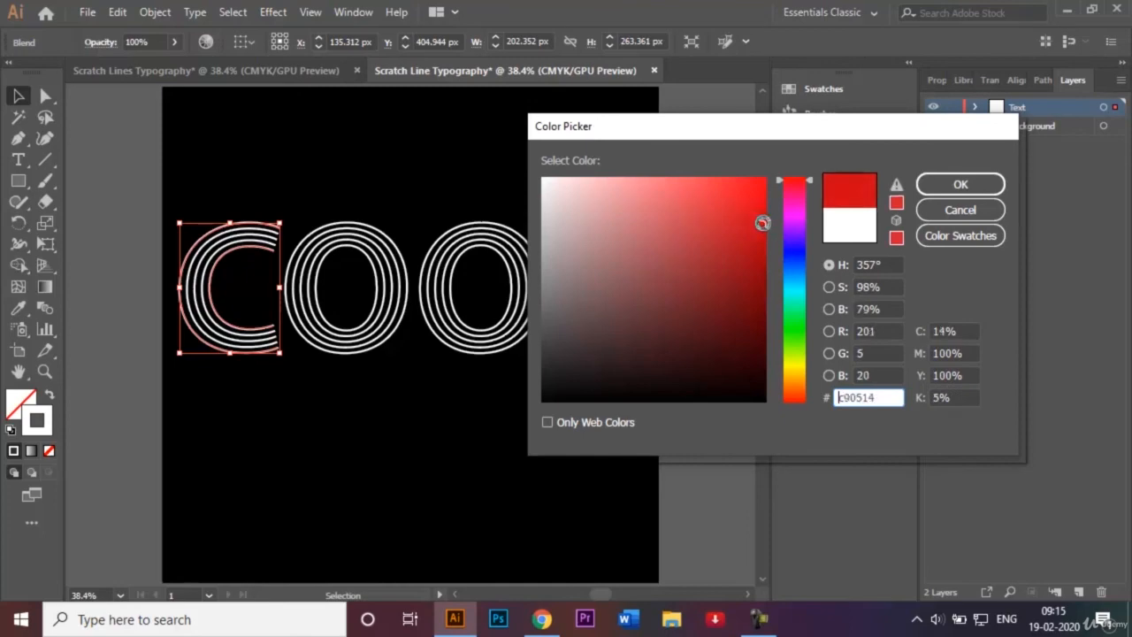
{"action": "left_click", "coordinate": [989, 183]}
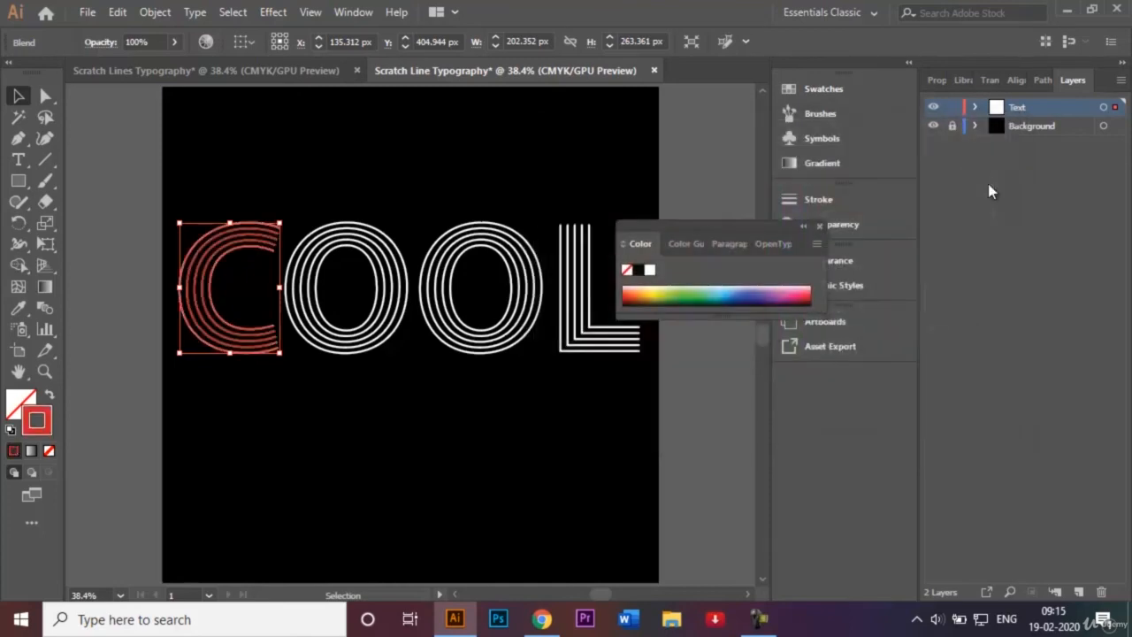
Select the first O and set its stroke colour to purple a611aa
{"action": "left_click", "coordinate": [331, 189]}
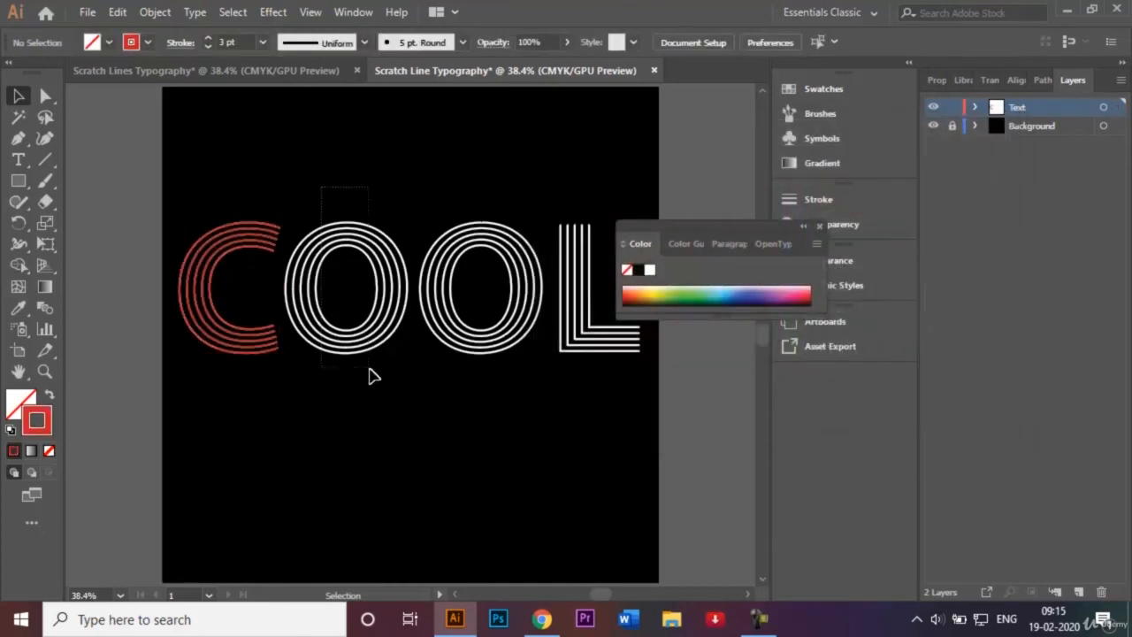
{"action": "left_click", "coordinate": [371, 376]}
{"action": "double_click", "coordinate": [46, 422]}
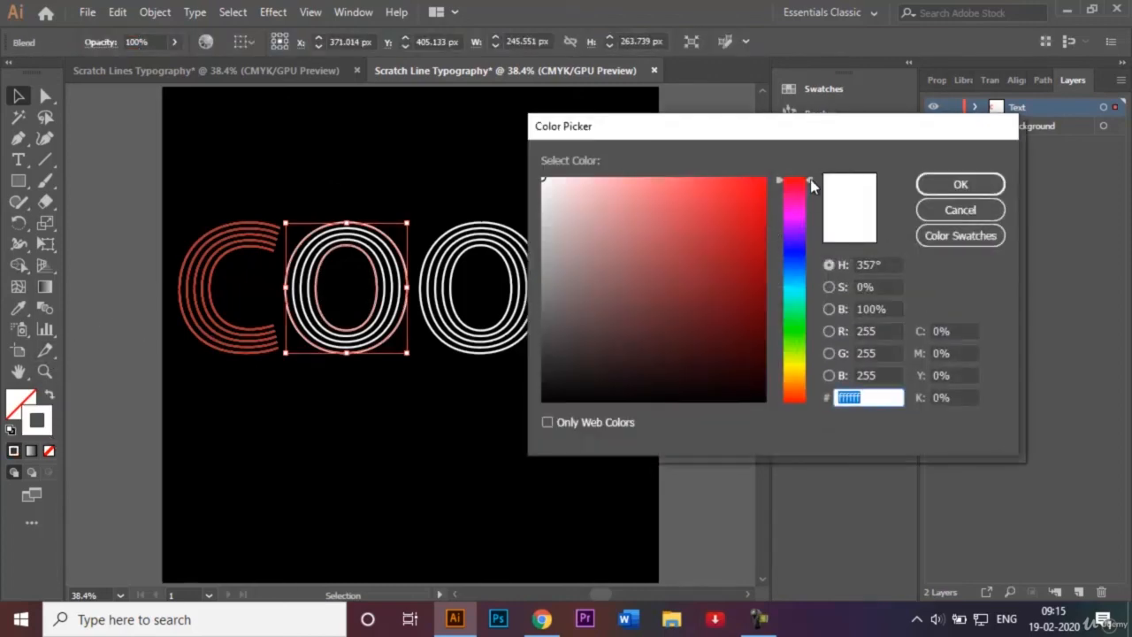
{"action": "left_click_drag", "start_coordinate": [811, 184], "coordinate": [812, 215]}
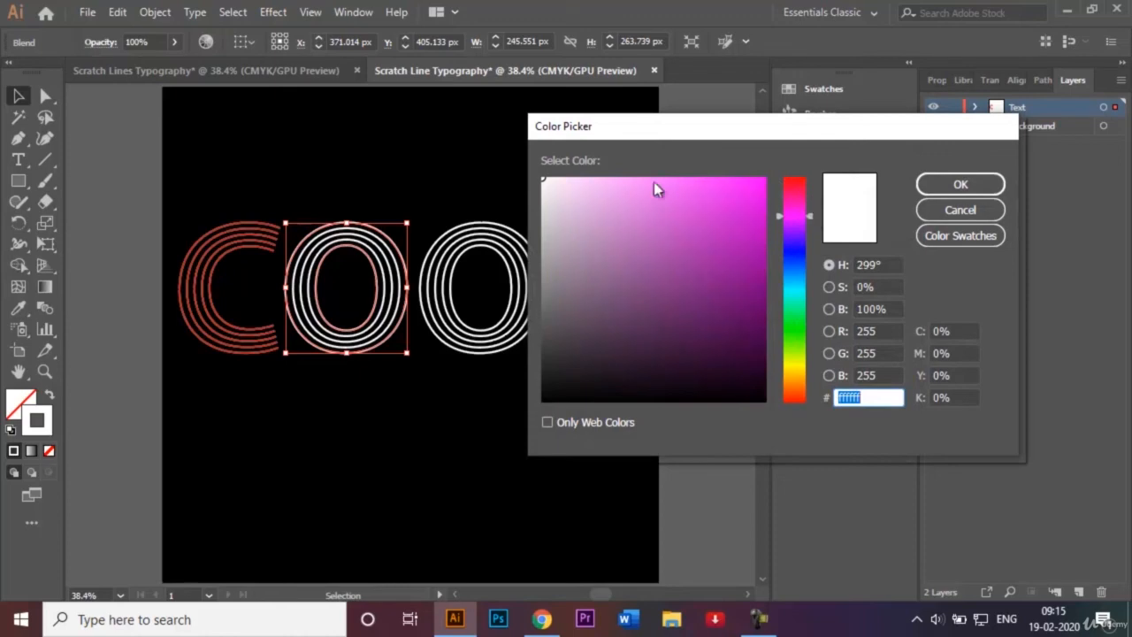
{"action": "left_click_drag", "start_coordinate": [551, 180], "coordinate": [744, 249]}
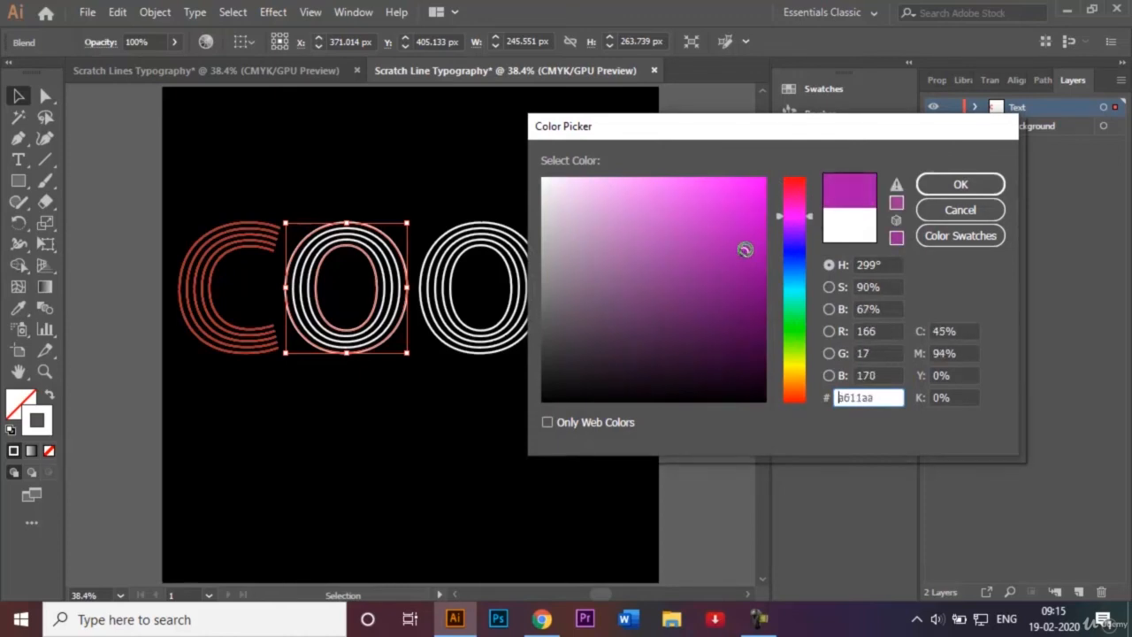
{"action": "left_click", "coordinate": [959, 184]}
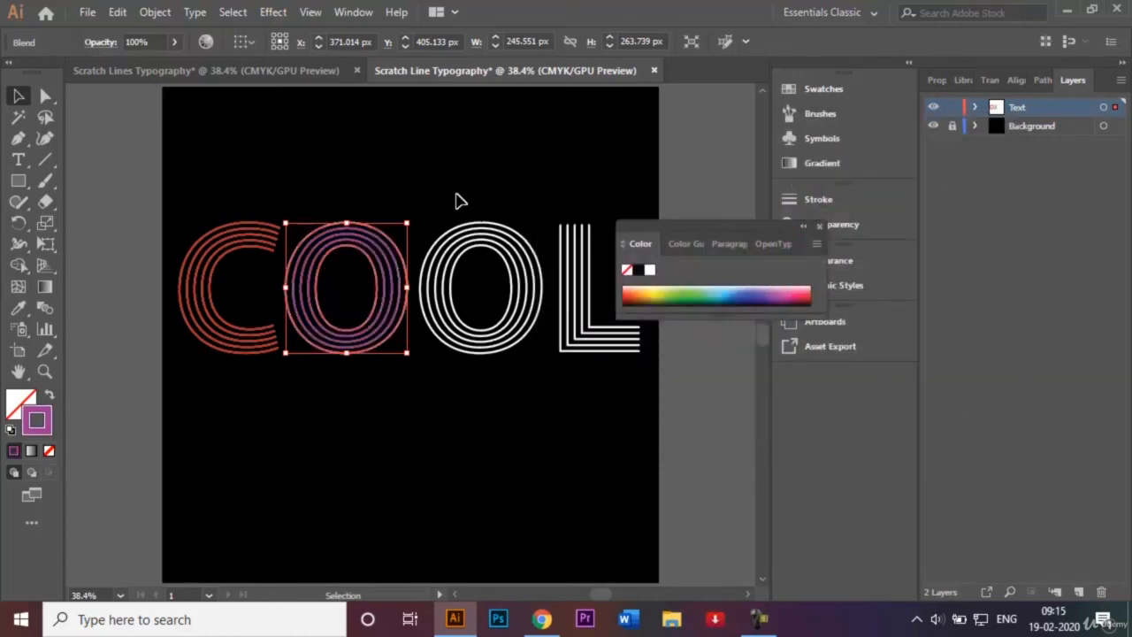
Set the second O's stroke colour to light blue 7dc4f9, close the floating colour controls and deselect the letter
{"action": "left_click_drag", "start_coordinate": [445, 192], "coordinate": [538, 376]}
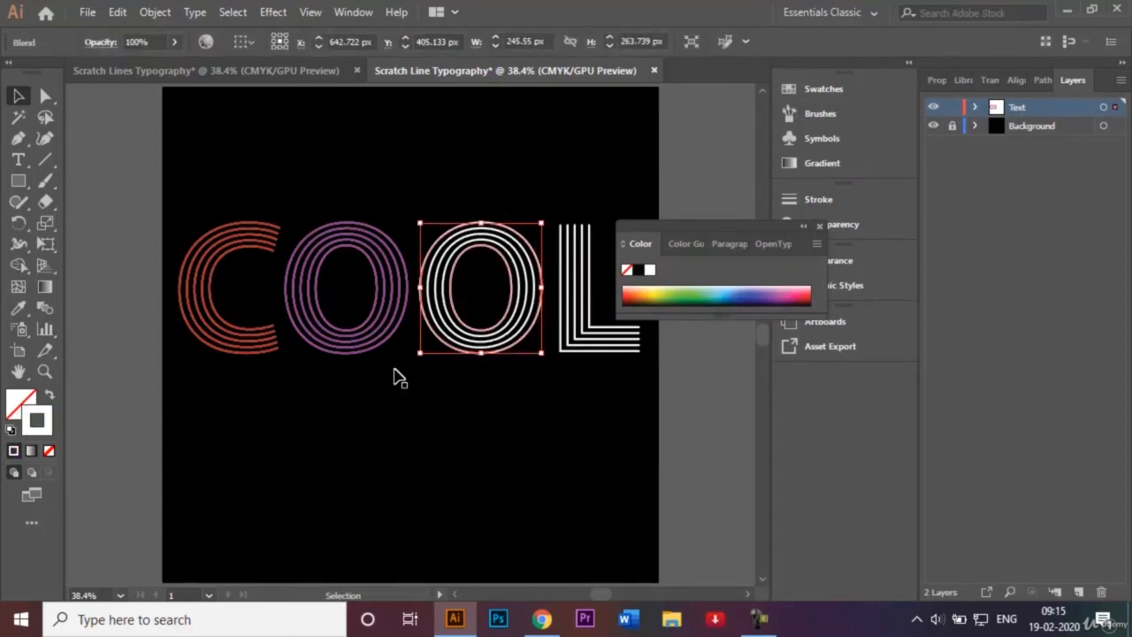
{"action": "double_click", "coordinate": [37, 419]}
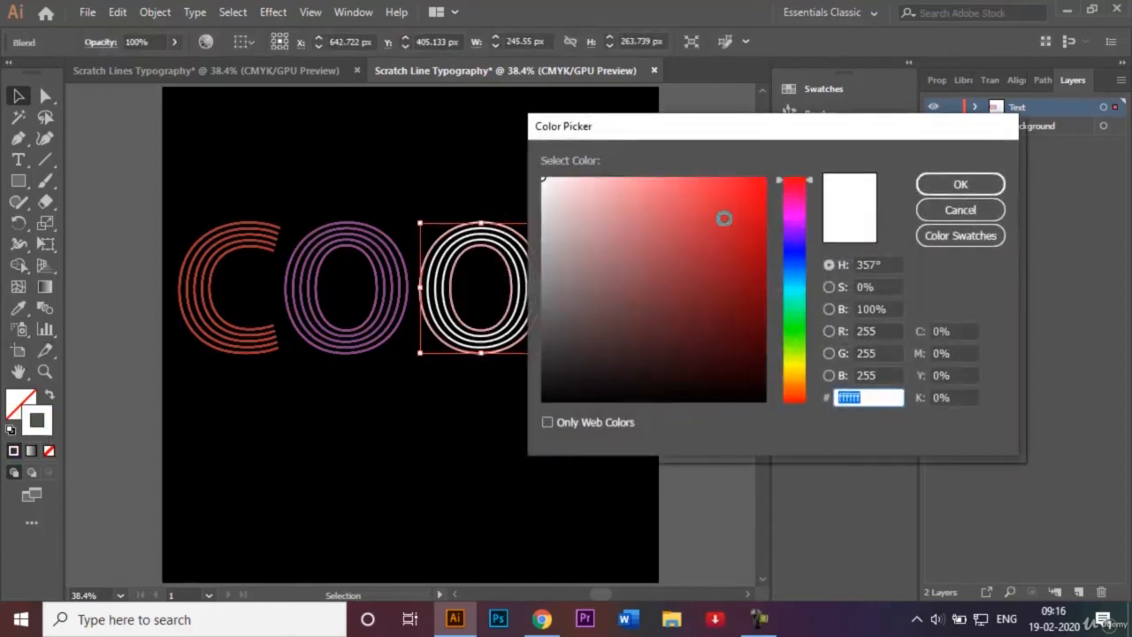
{"action": "left_click_drag", "start_coordinate": [812, 187], "coordinate": [810, 270]}
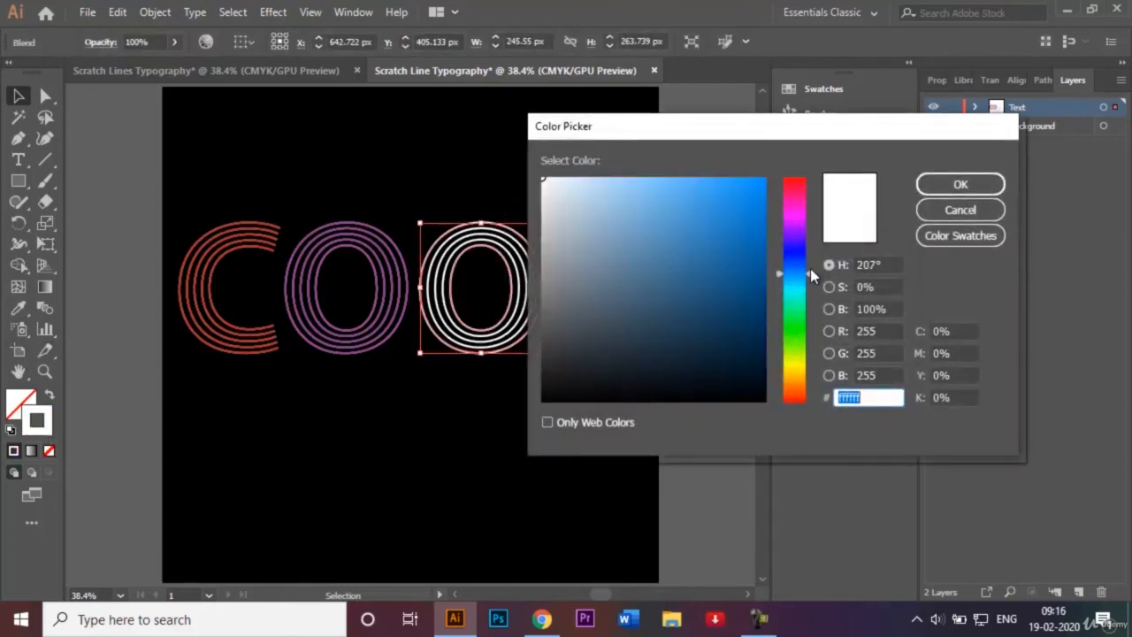
{"action": "mouse_move", "coordinate": [548, 180]}
{"action": "left_mouse_down"}
{"action": "mouse_move", "coordinate": [613, 191]}
{"action": "mouse_move", "coordinate": [654, 180]}
{"action": "left_mouse_up"}
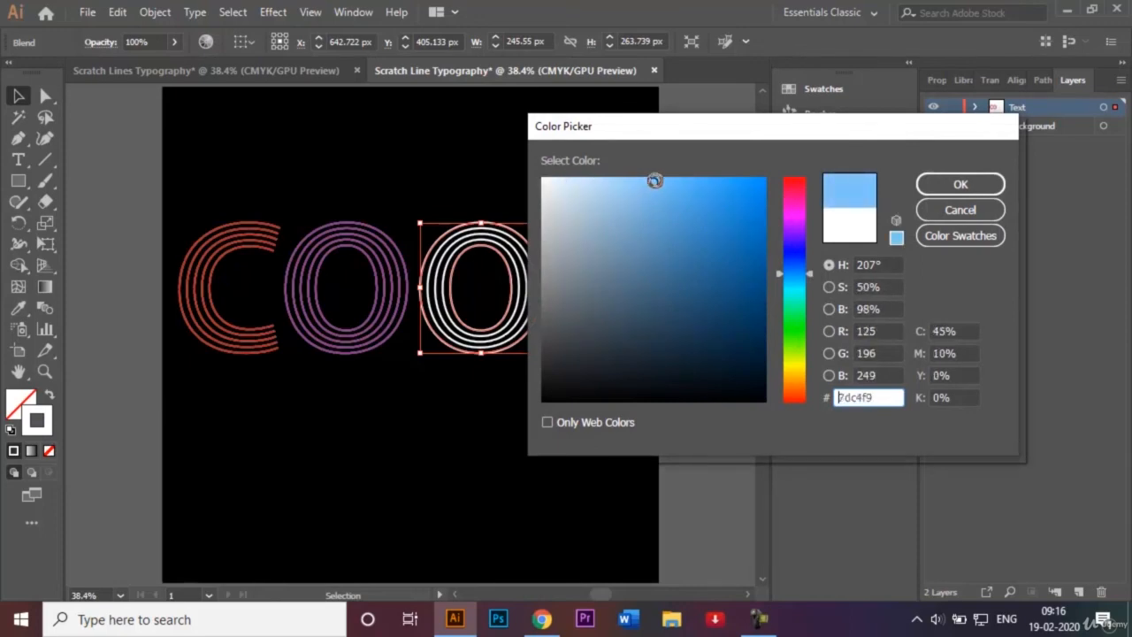
{"action": "left_click", "coordinate": [929, 183]}
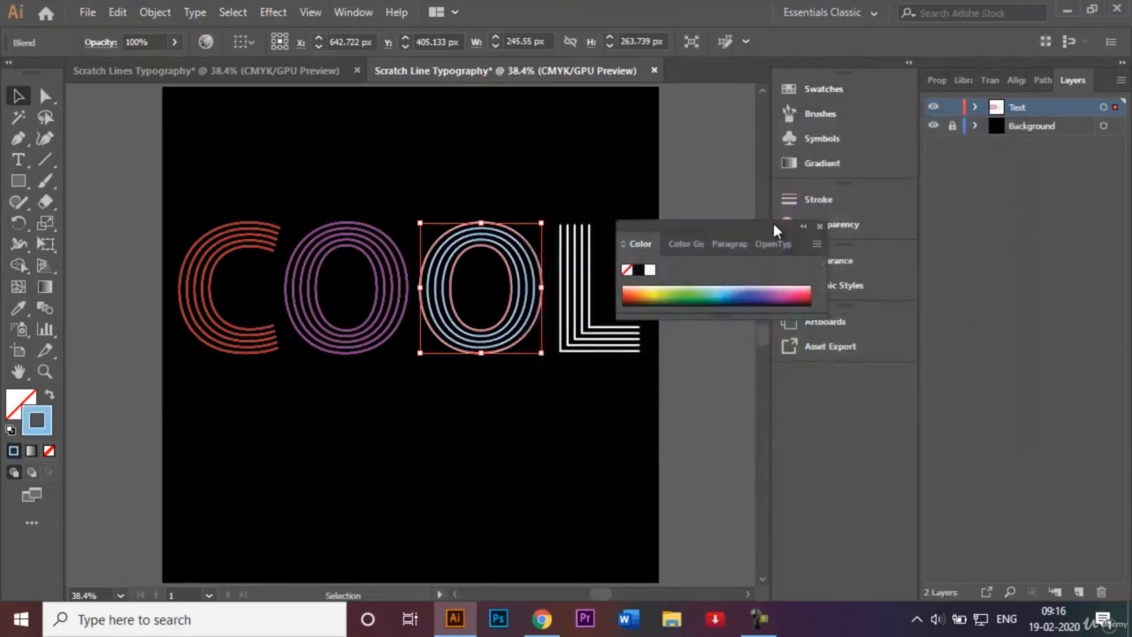
{"action": "left_click", "coordinate": [822, 228]}
{"action": "left_click", "coordinate": [600, 211]}
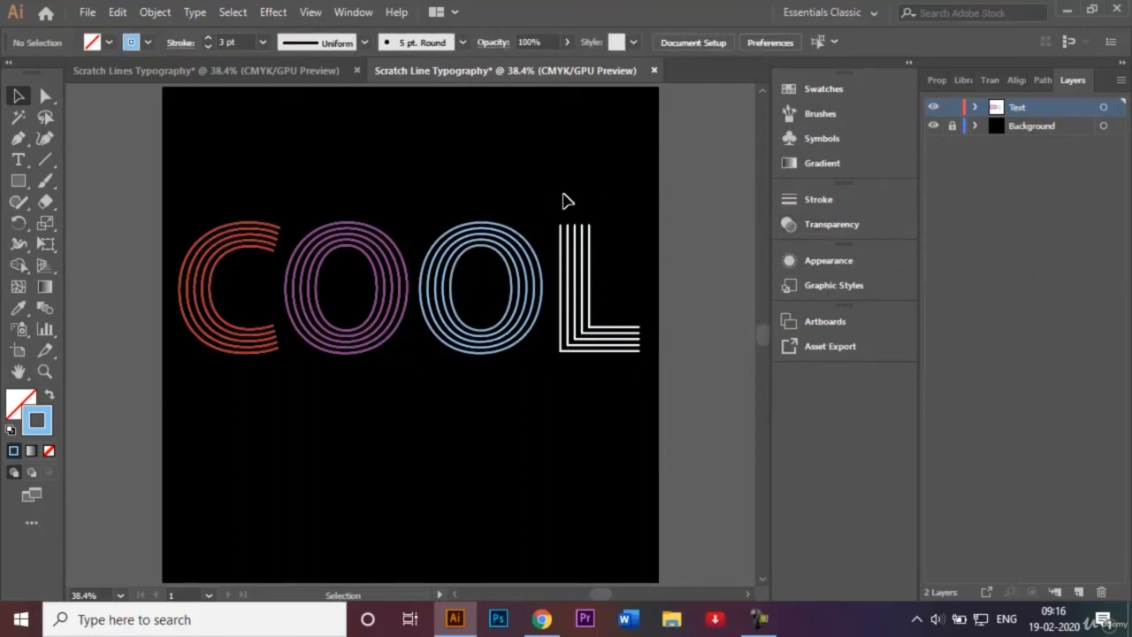
Set the L's stroke colour to yellow f0ff31 and deselect the letter
{"action": "left_click_drag", "start_coordinate": [553, 194], "coordinate": [631, 399]}
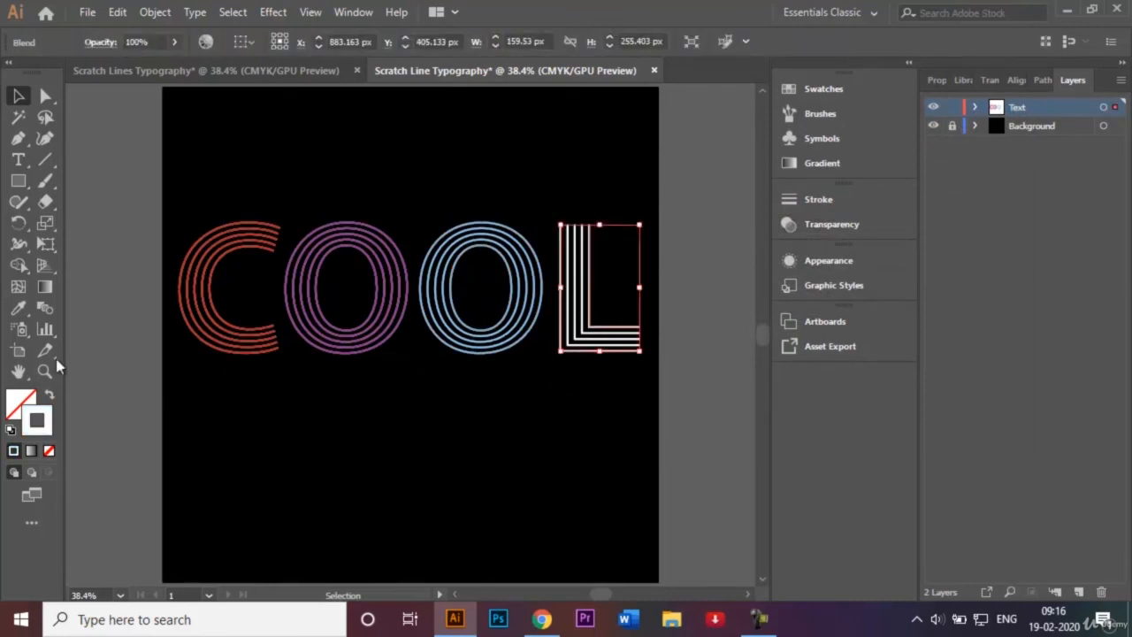
{"action": "double_click", "coordinate": [46, 420]}
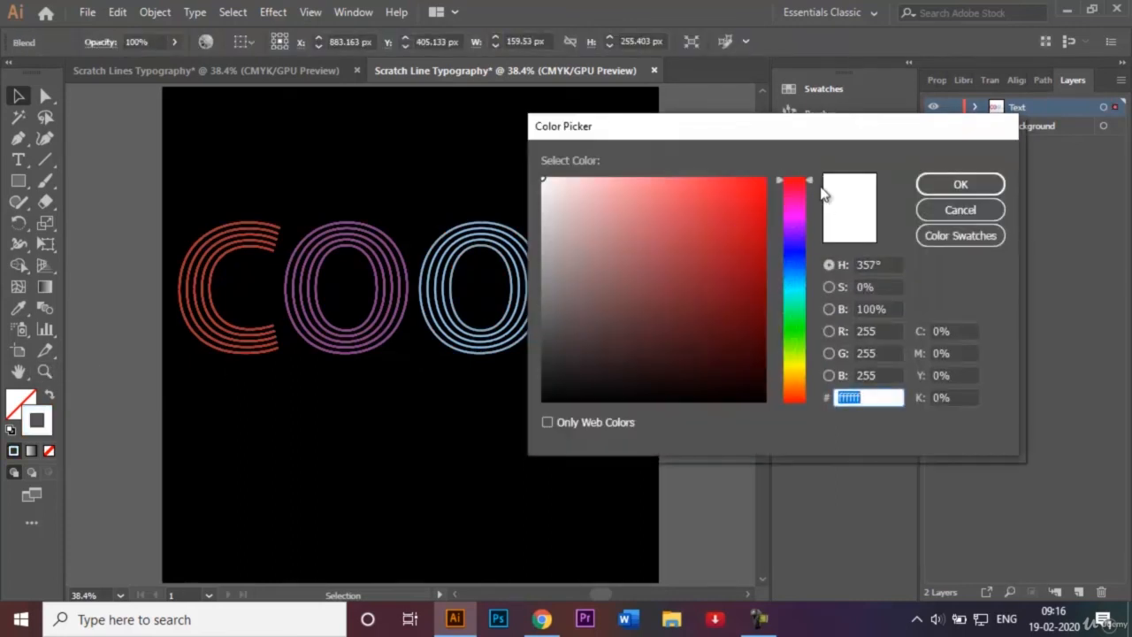
{"action": "left_click_drag", "start_coordinate": [808, 182], "coordinate": [810, 357]}
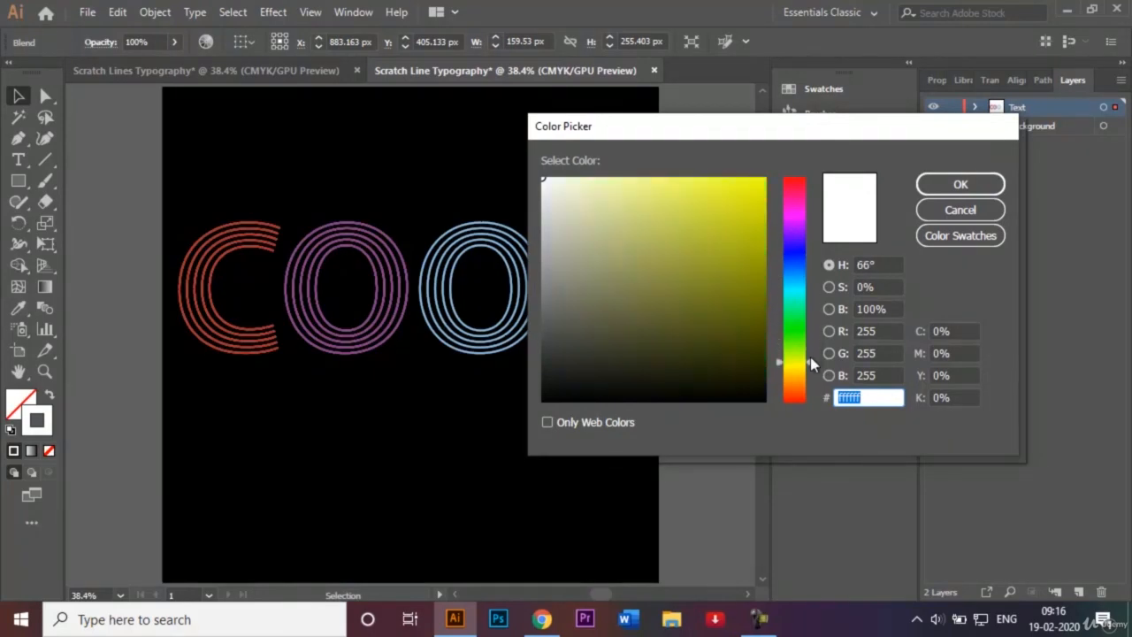
{"action": "left_click_drag", "start_coordinate": [546, 178], "coordinate": [726, 175]}
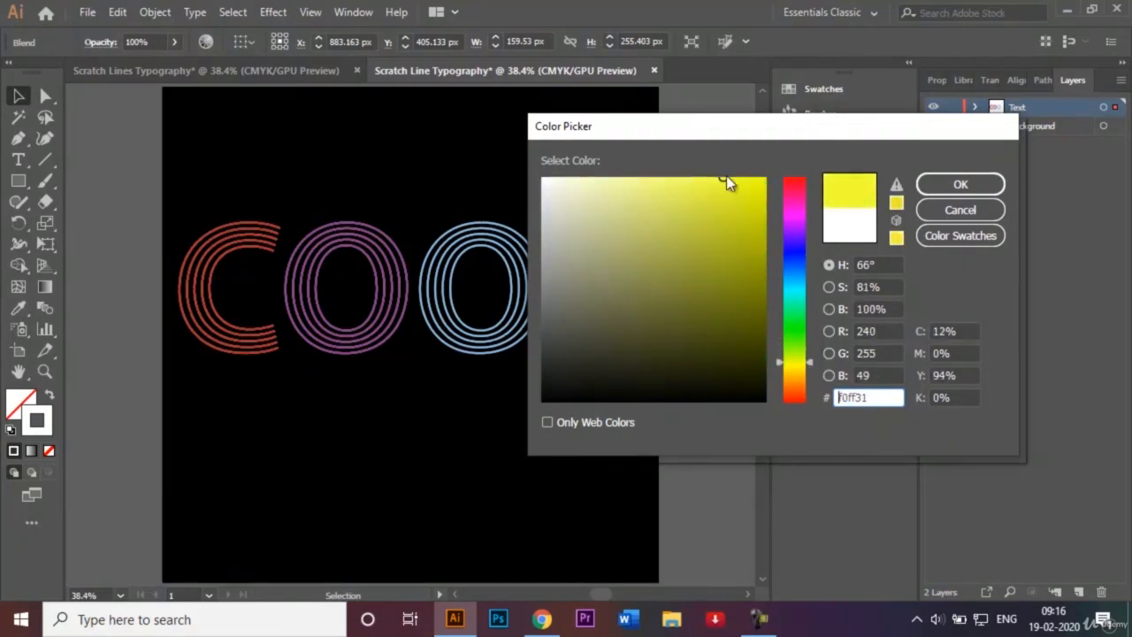
{"action": "left_click", "coordinate": [962, 185]}
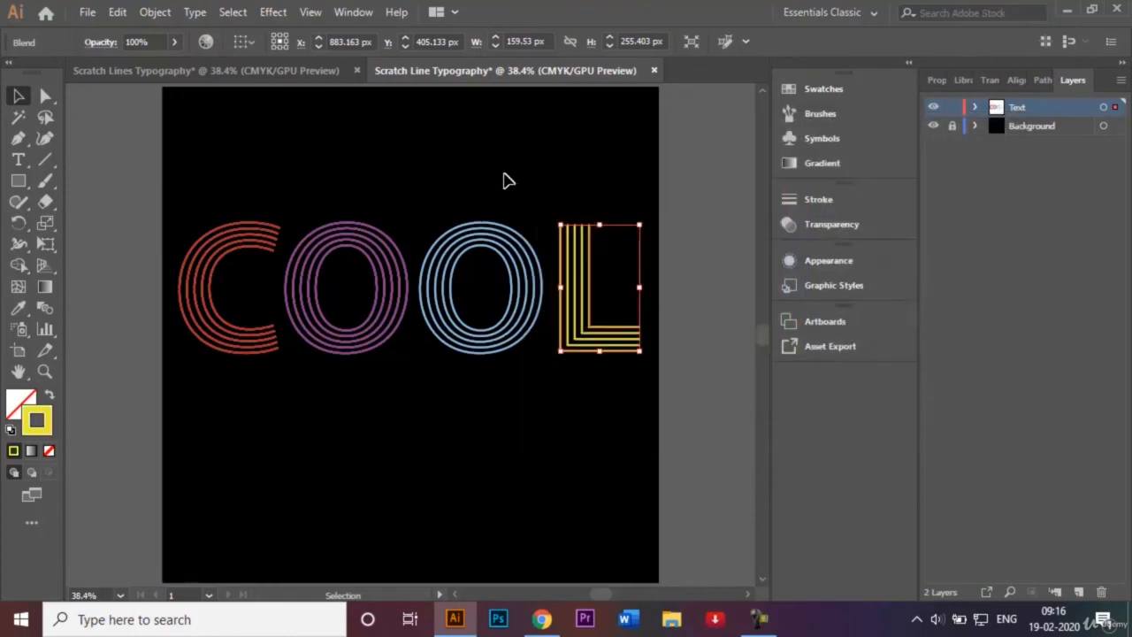
{"action": "left_click", "coordinate": [504, 181]}
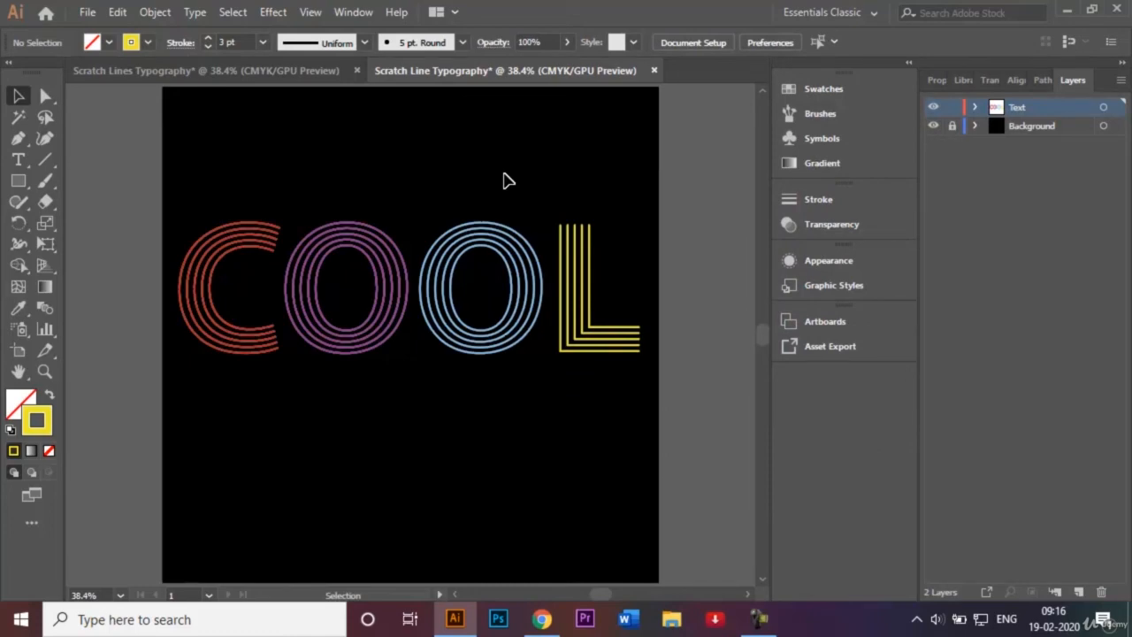
Save the document as Scratch Line Typography.ai in Adobe Illustrator format in the Udemy folder, accepting the default save options
{"action": "left_click", "coordinate": [86, 15]}
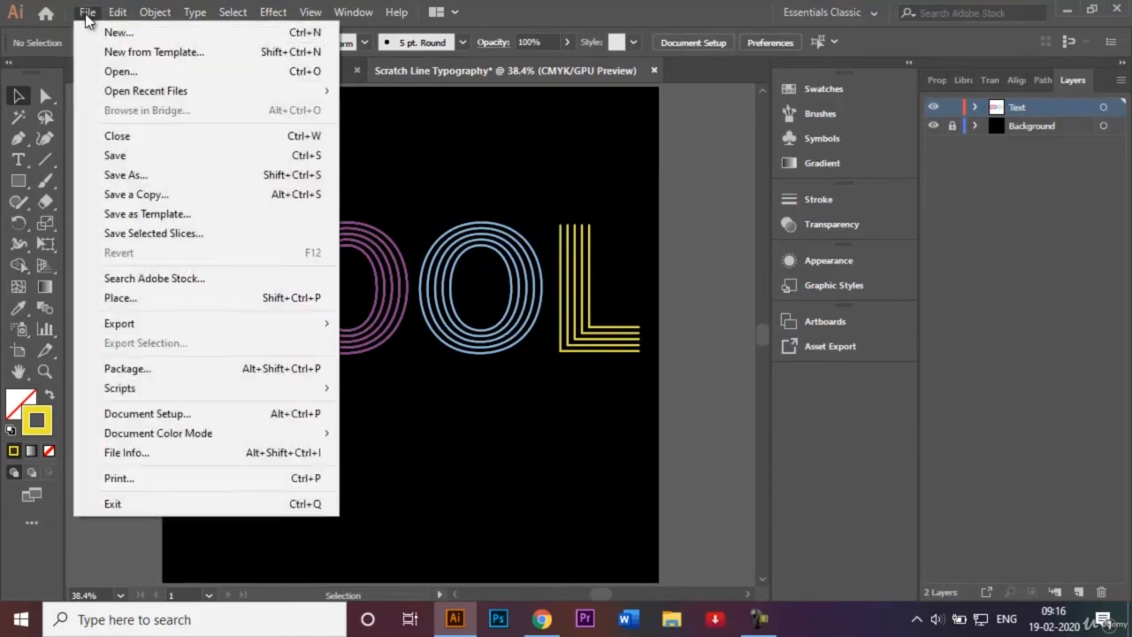
{"action": "left_click", "coordinate": [150, 174]}
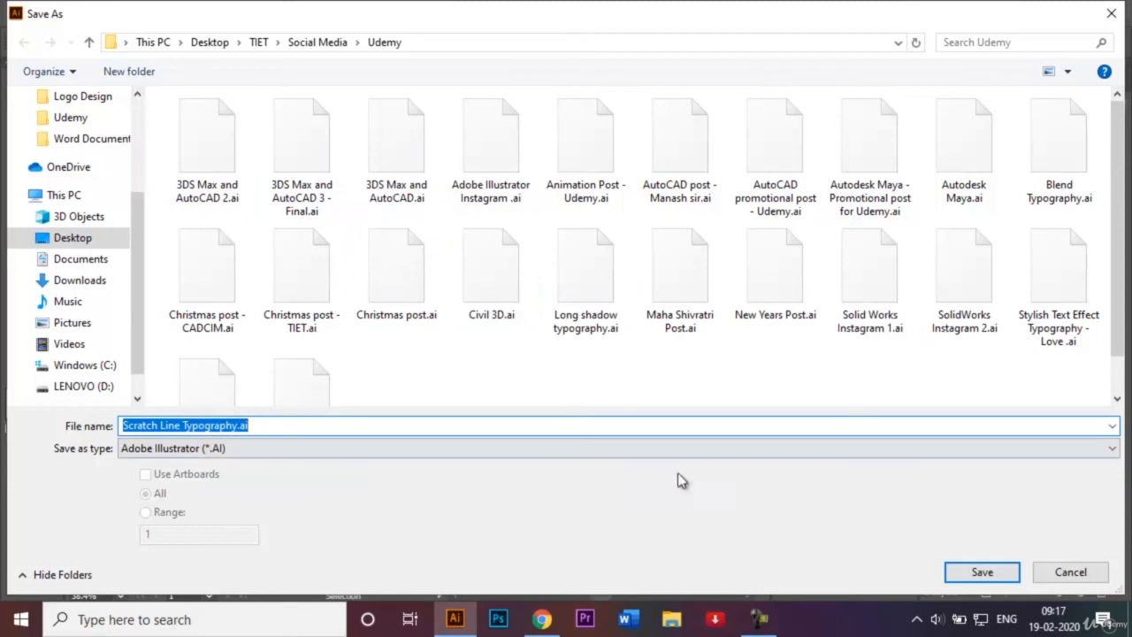
{"action": "left_click", "coordinate": [988, 573]}
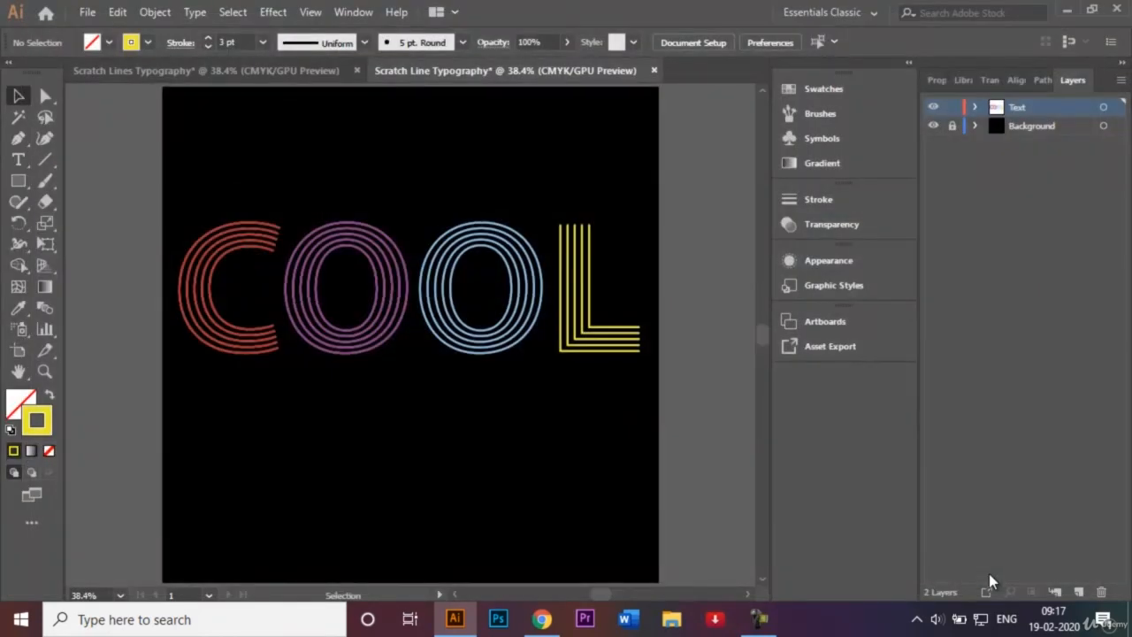
{"action": "left_click", "coordinate": [643, 556]}
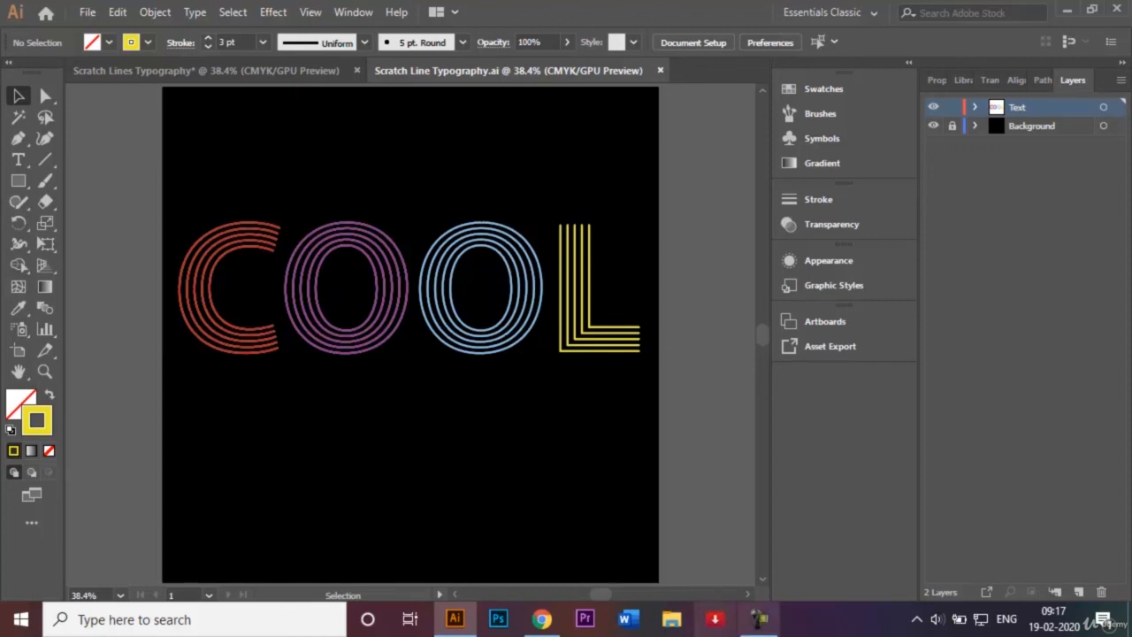
{"action": "left_click", "coordinate": [759, 619]}
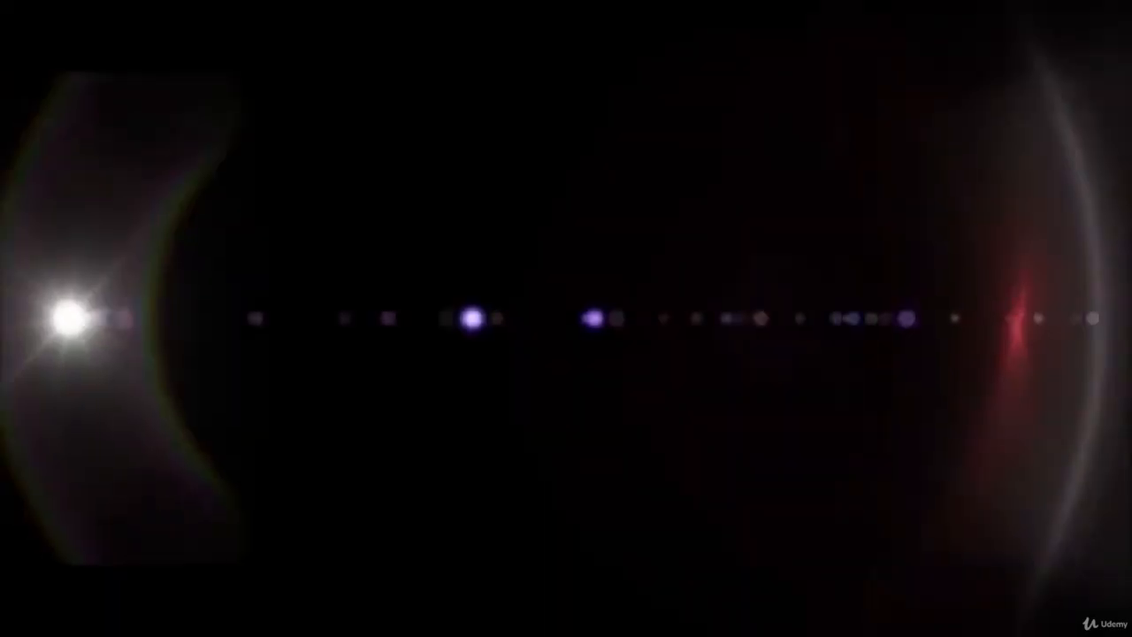